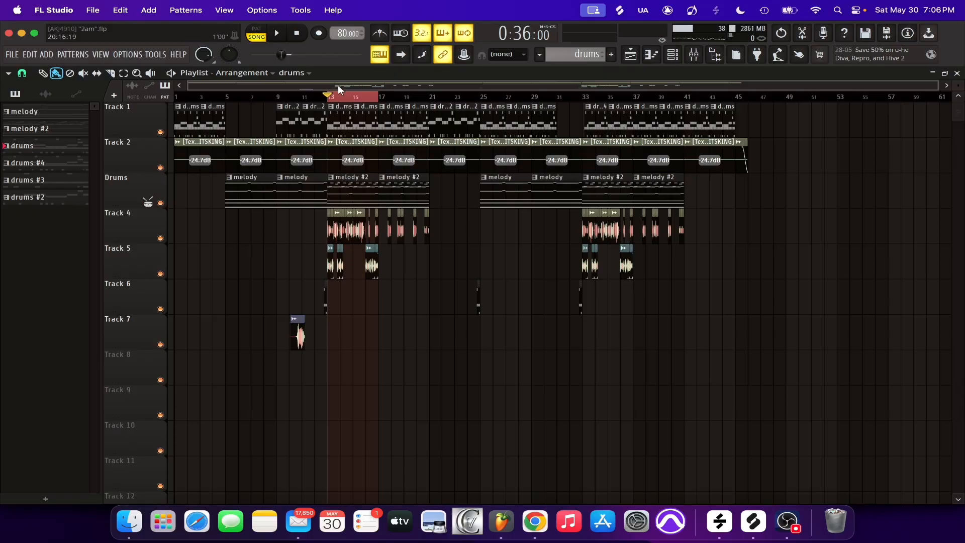
Solo Track 1 in the playlist and play back the selected drums section starting at bar 13
scroll(332, 98, up, 6)
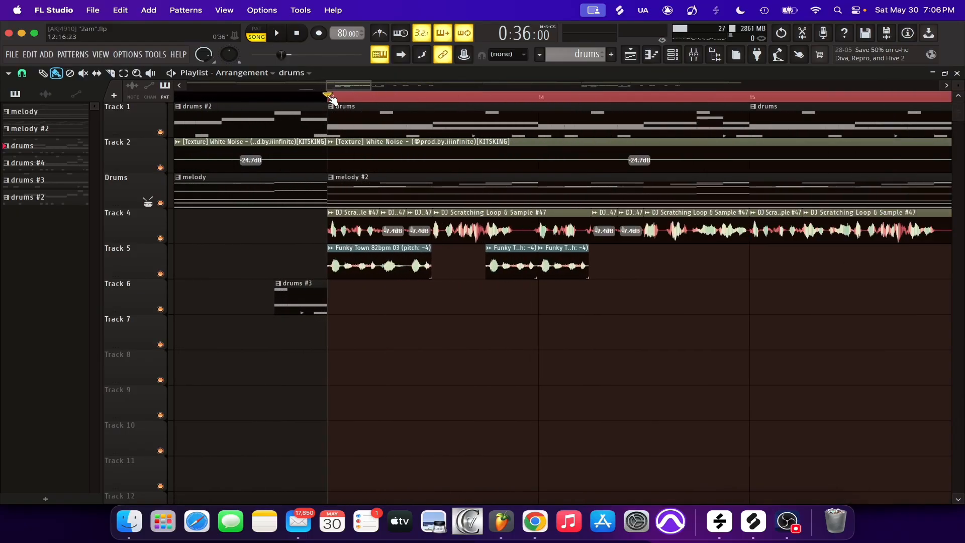
scroll(332, 98, down, 3)
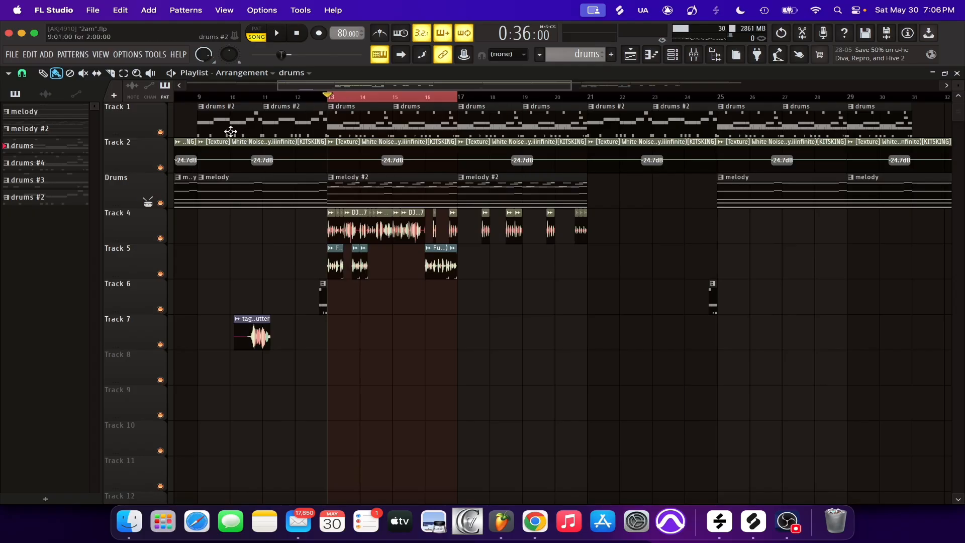
right_click(160, 132)
key(space)
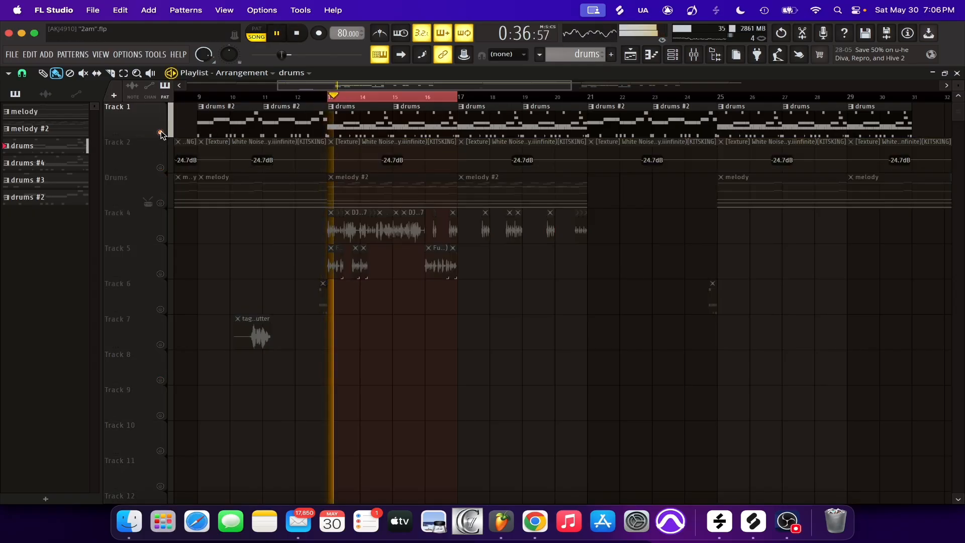
key(space)
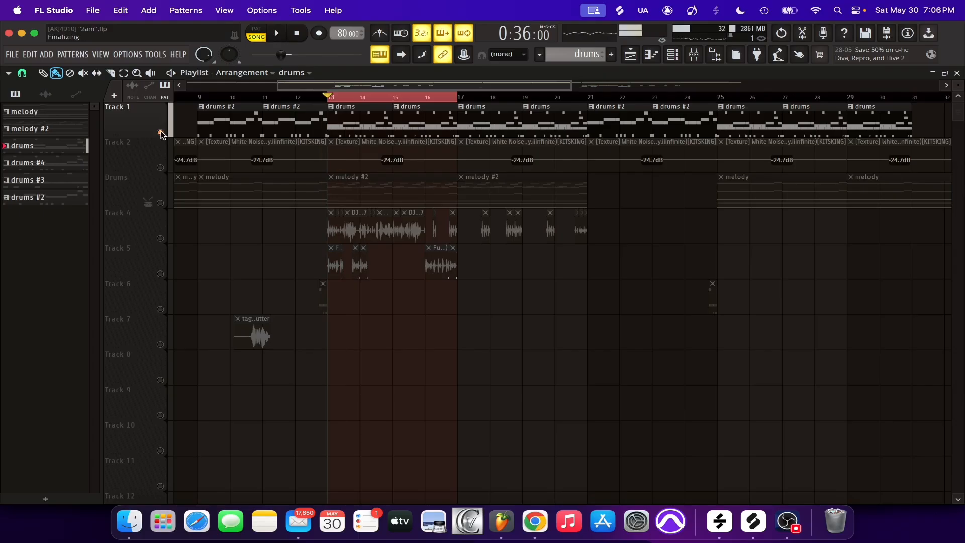
key(space)
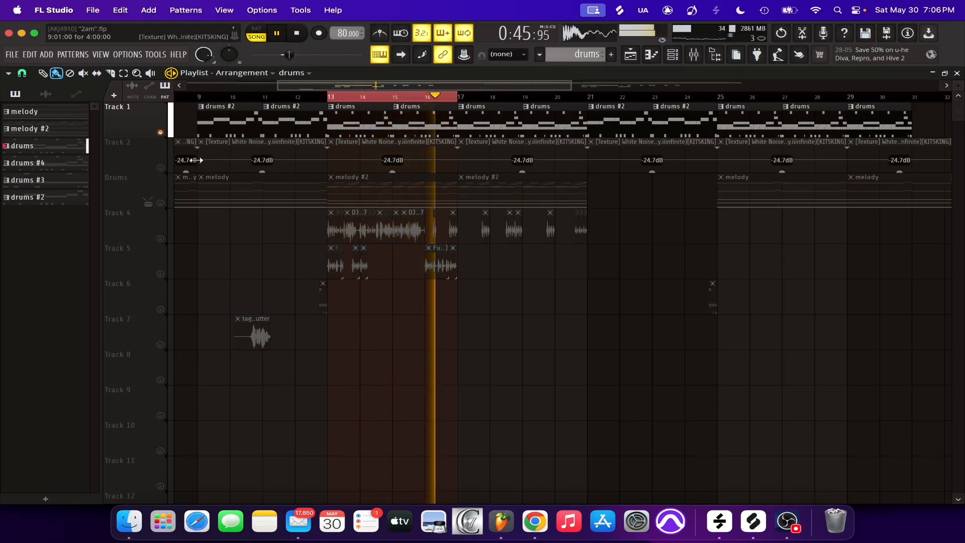
key(space)
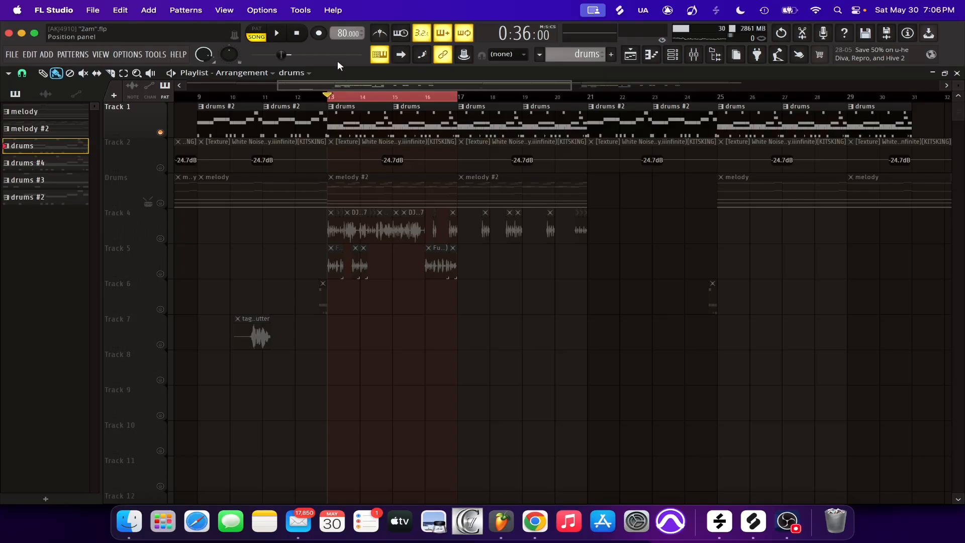
Open the drums pattern from its Track 1 clip and display its channel rack over the mixer
double_click(368, 113)
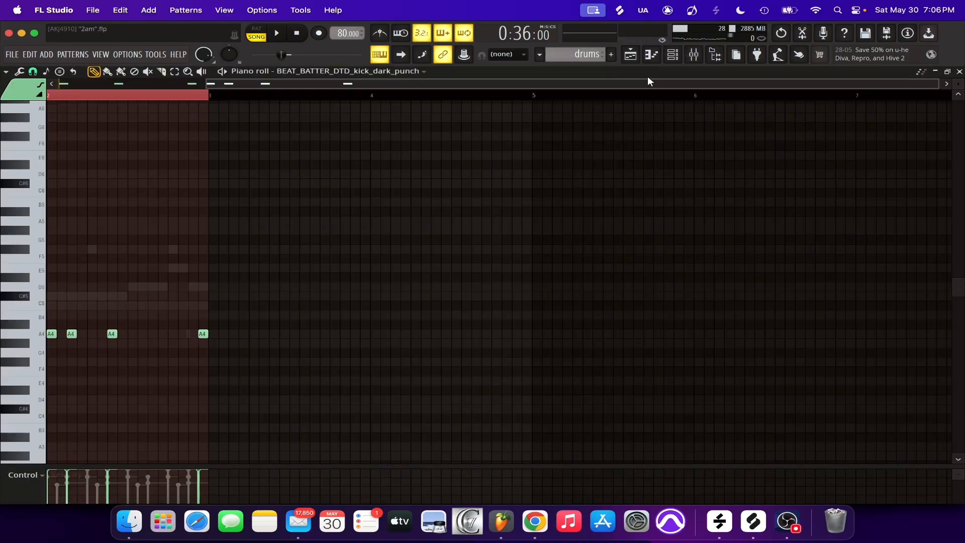
drag(636, 83, 362, 80)
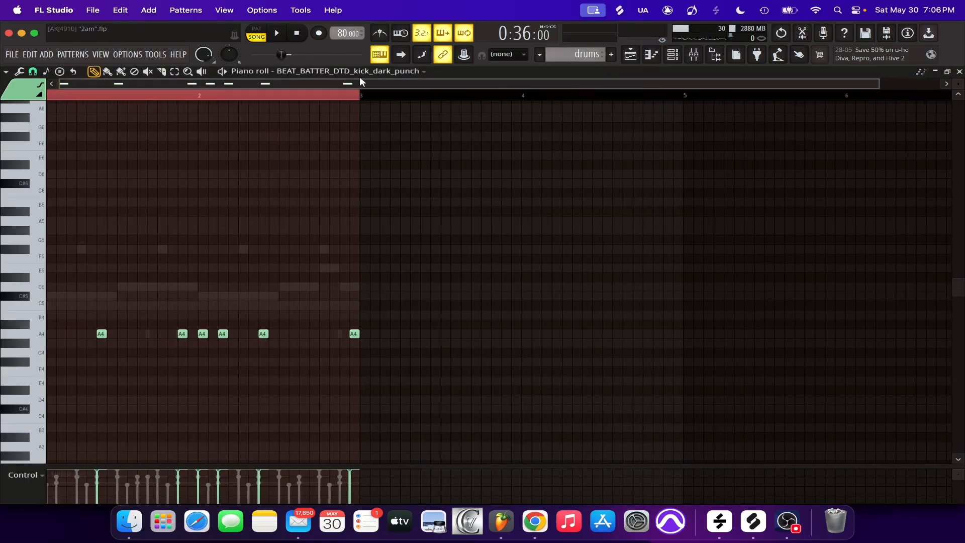
click(674, 56)
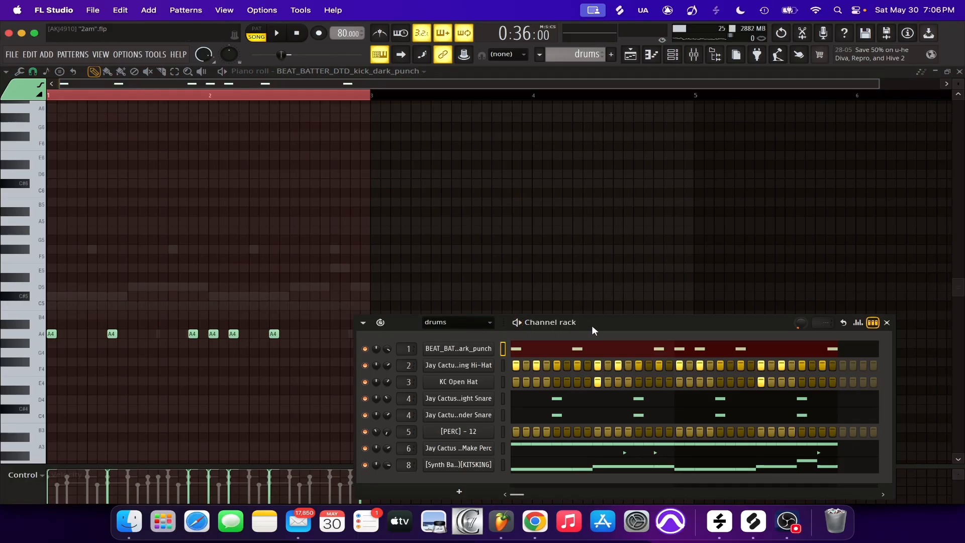
drag(592, 330, 573, 167)
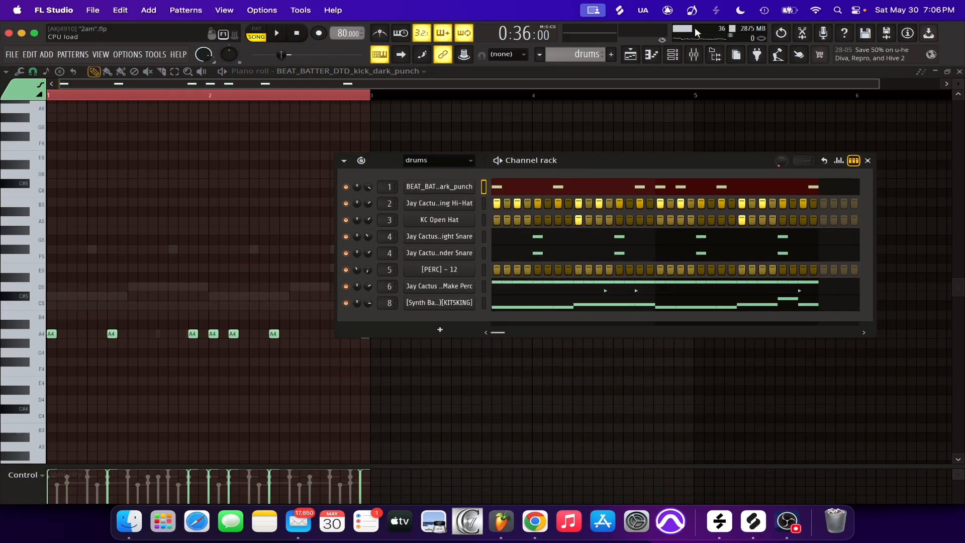
click(694, 54)
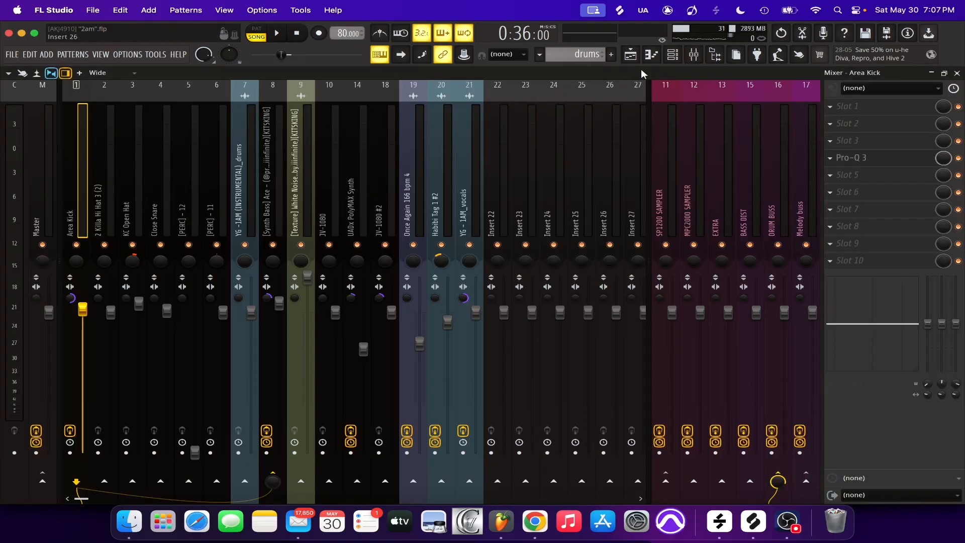
click(673, 55)
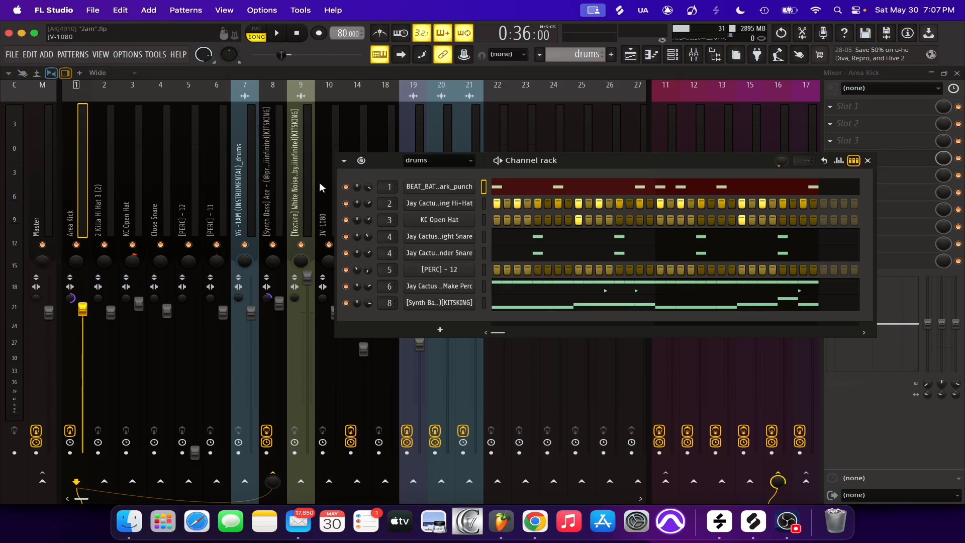
Audition the kick with the hi-hat in isolation, and restore all channels of the drums pattern
right_click(348, 186)
click(352, 191)
click(348, 201)
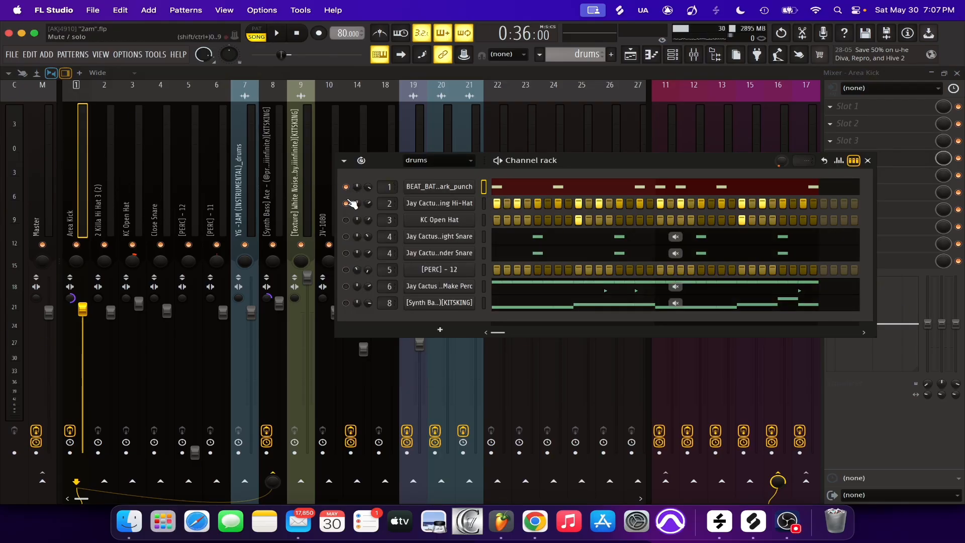
key(space)
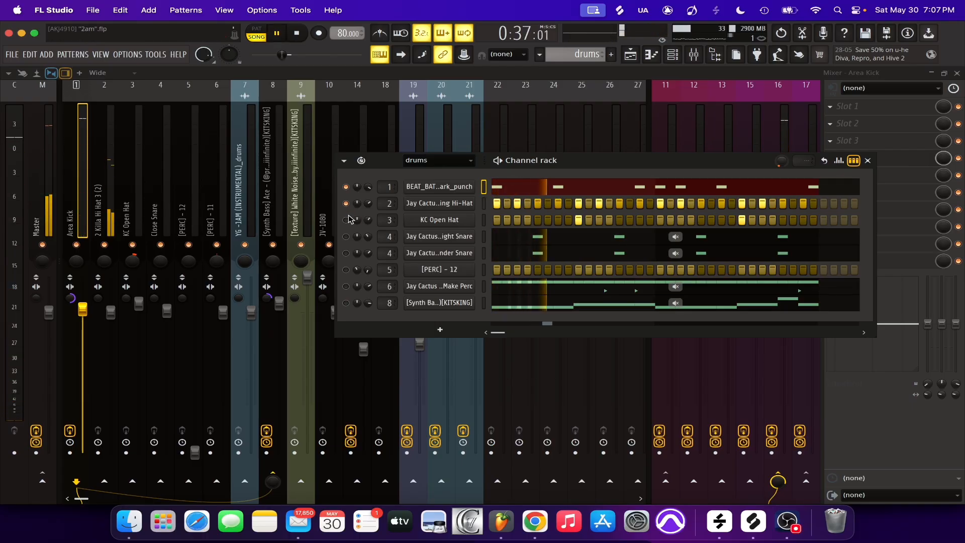
key(space)
right_click(347, 187)
click(362, 196)
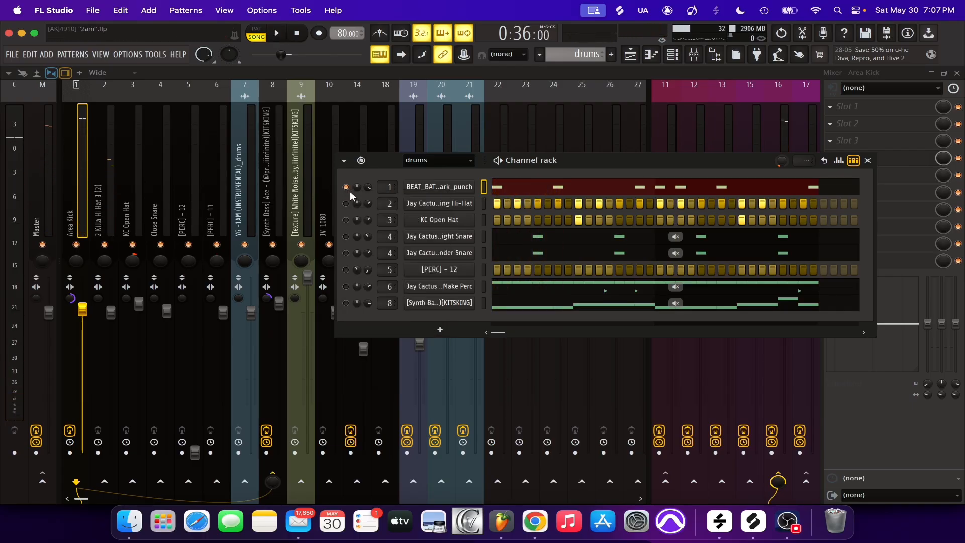
right_click(347, 188)
click(358, 196)
Play the full drums, bypass all effects on the DRUM BUSS mixer track, and mute the SP1200 SAMPLER track
click(253, 201)
key(space)
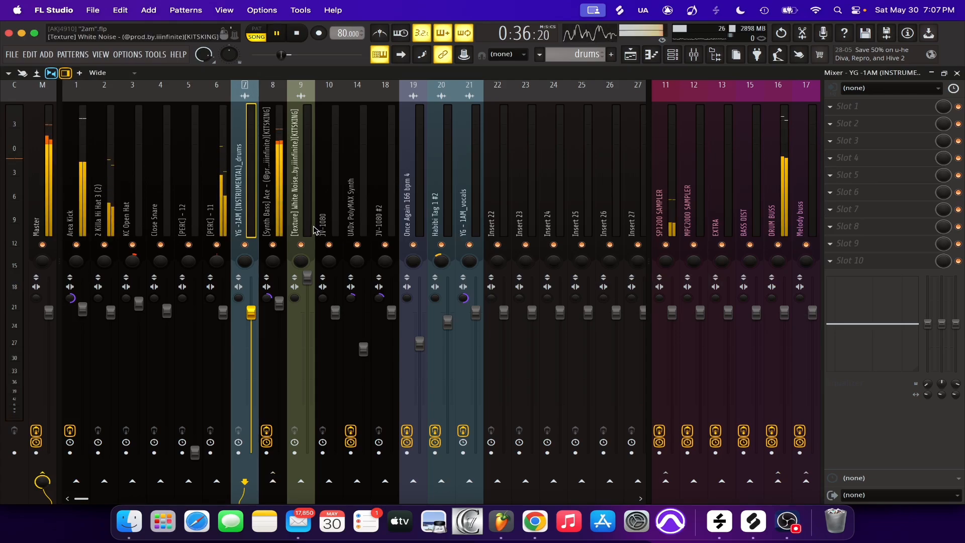
key(space)
click(773, 431)
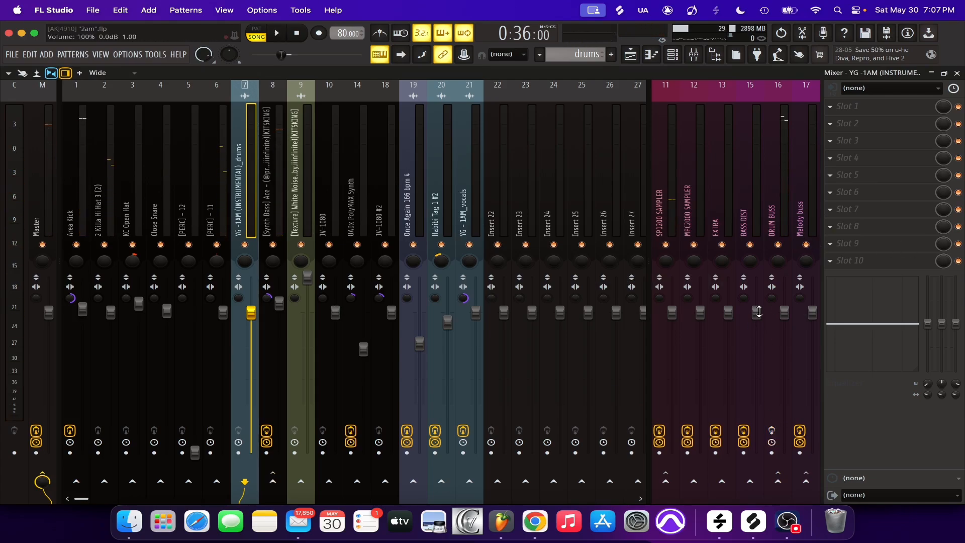
click(666, 245)
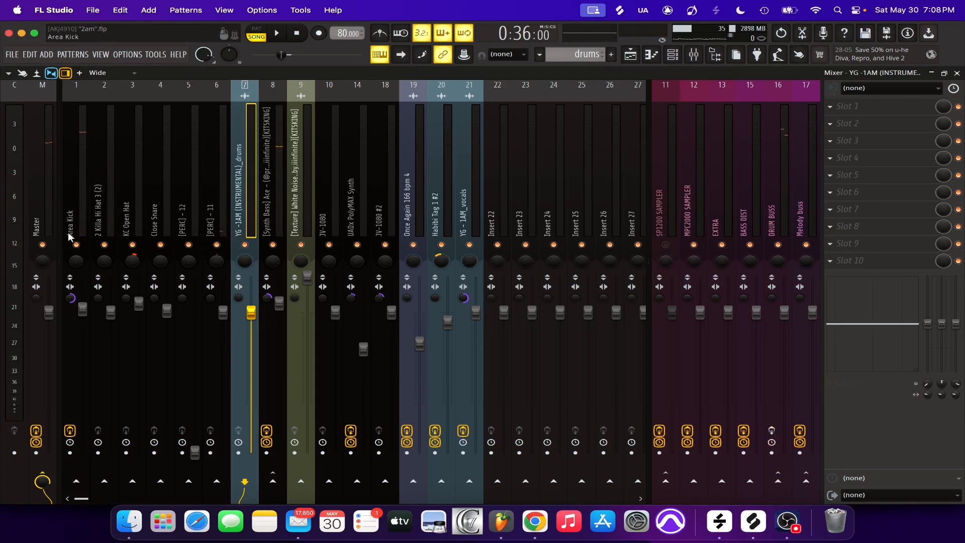
Bypass Pro-Q 3 on the Area Kick track, mute the Synth Bass track, and listen to the unprocessed drums
click(76, 217)
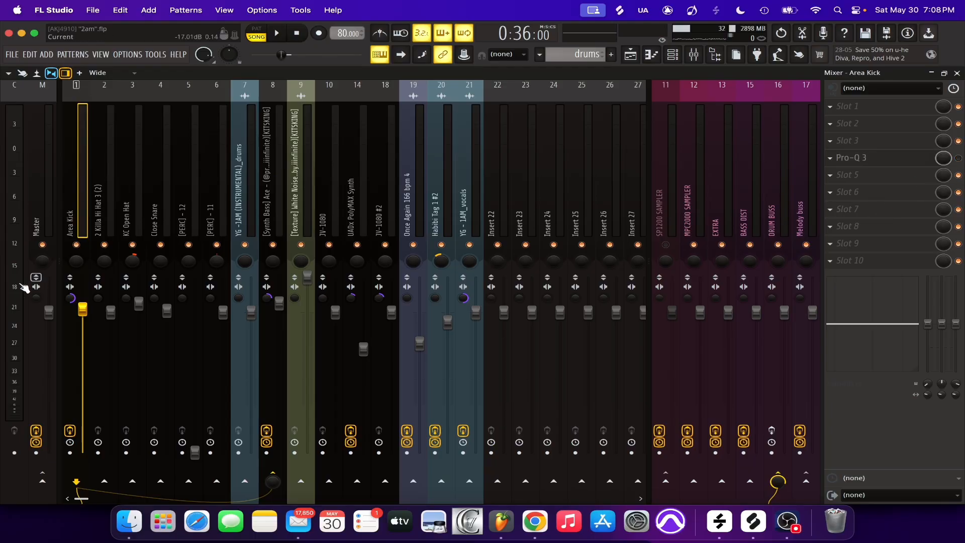
click(272, 244)
key(space)
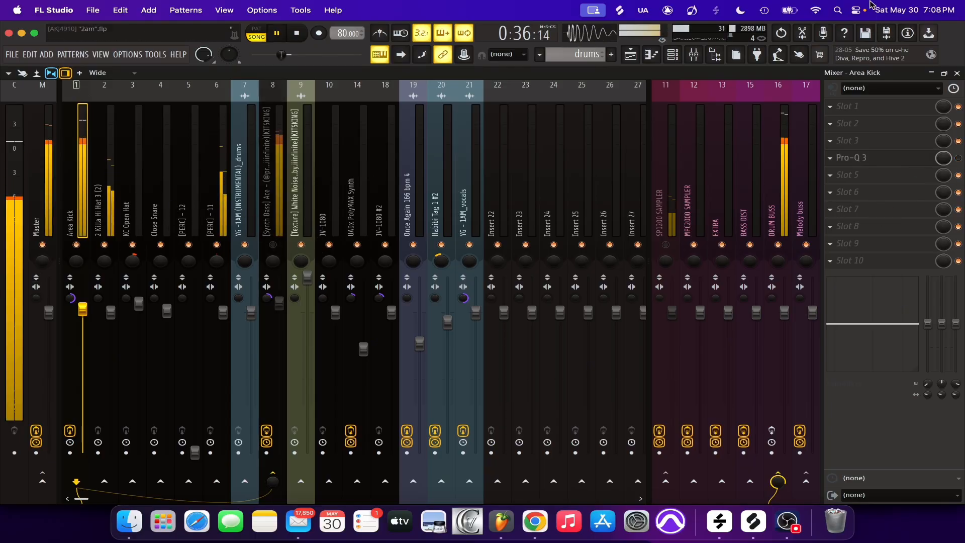
click(679, 59)
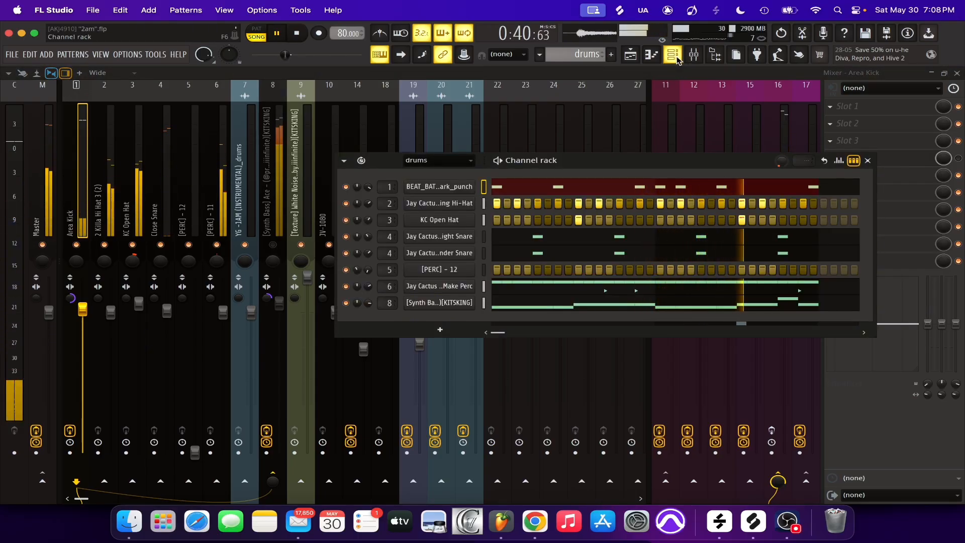
click(79, 218)
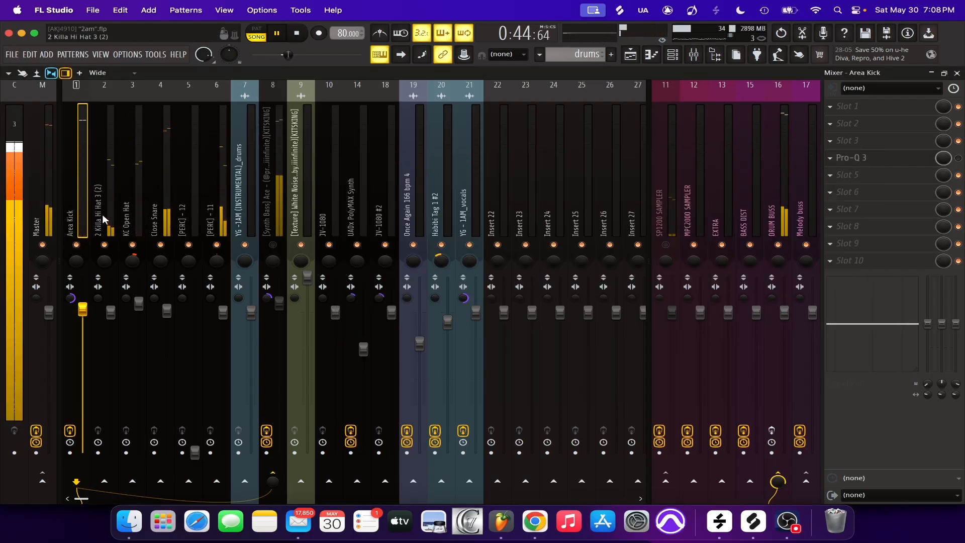
key(space)
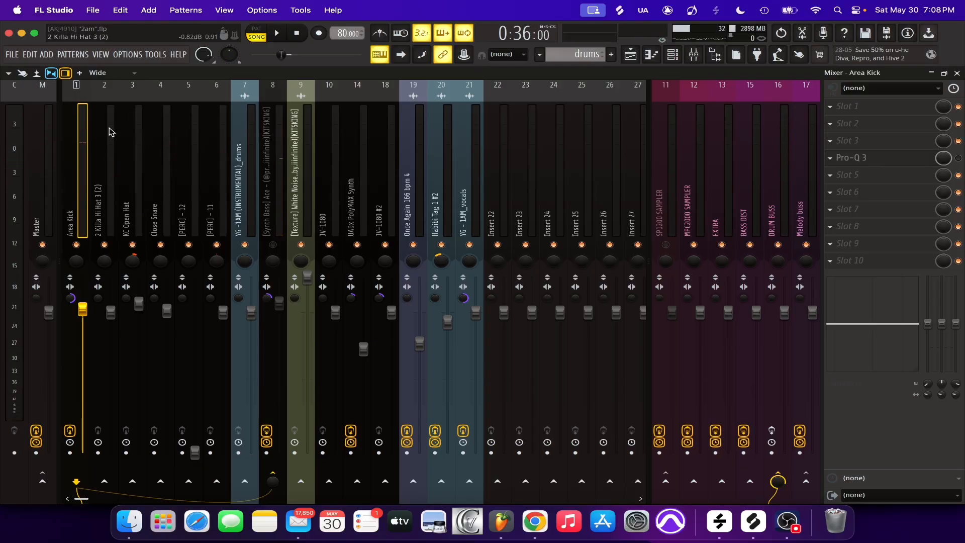
Select the Master track and play the drums to check their level on the meter
click(44, 198)
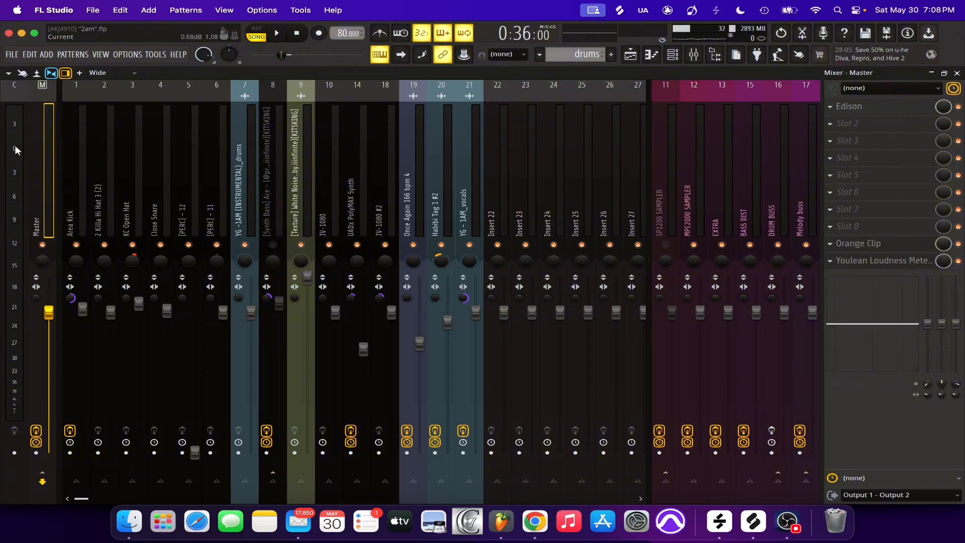
key(space)
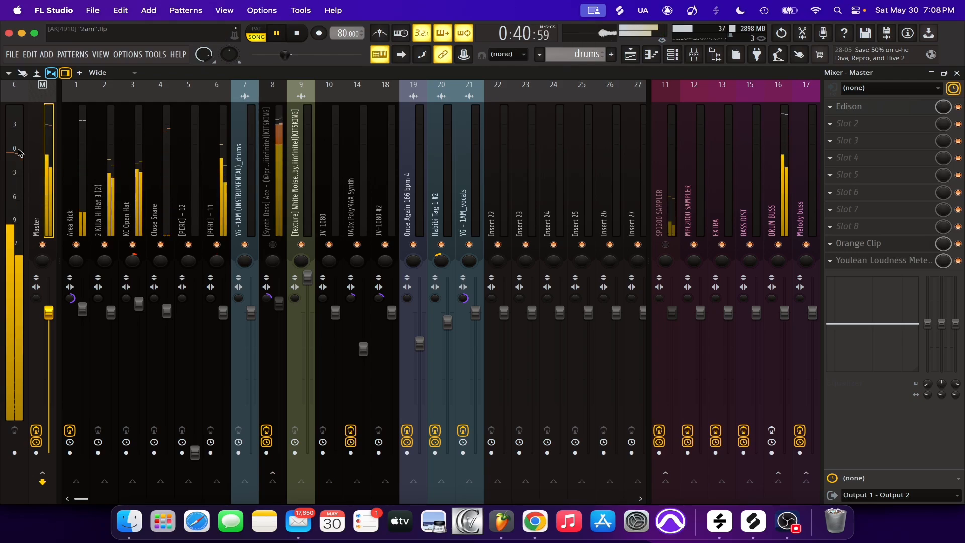
key(space)
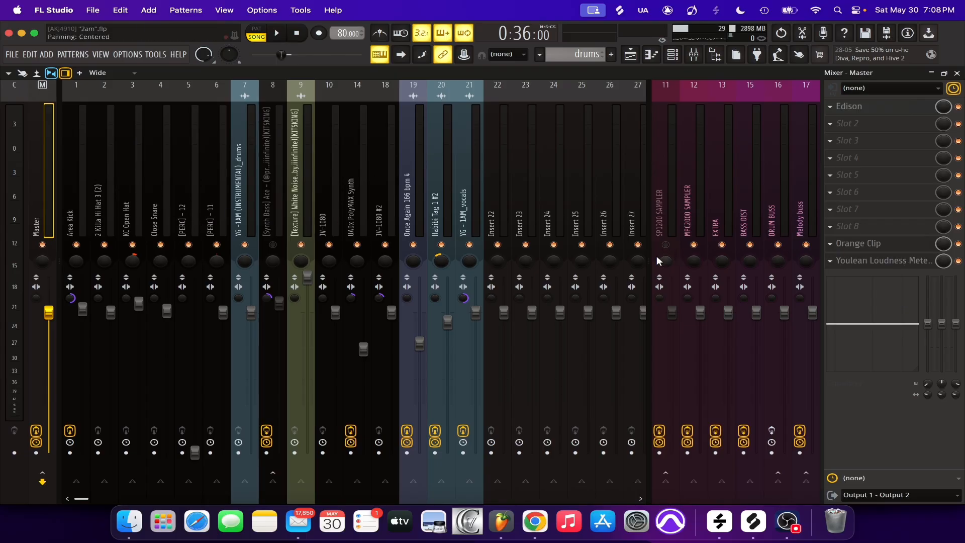
key(space)
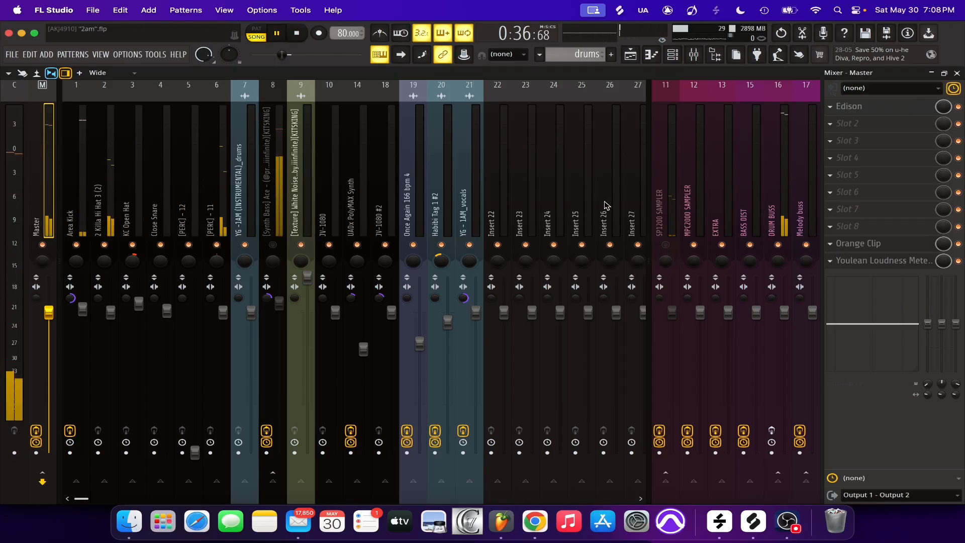
key(space)
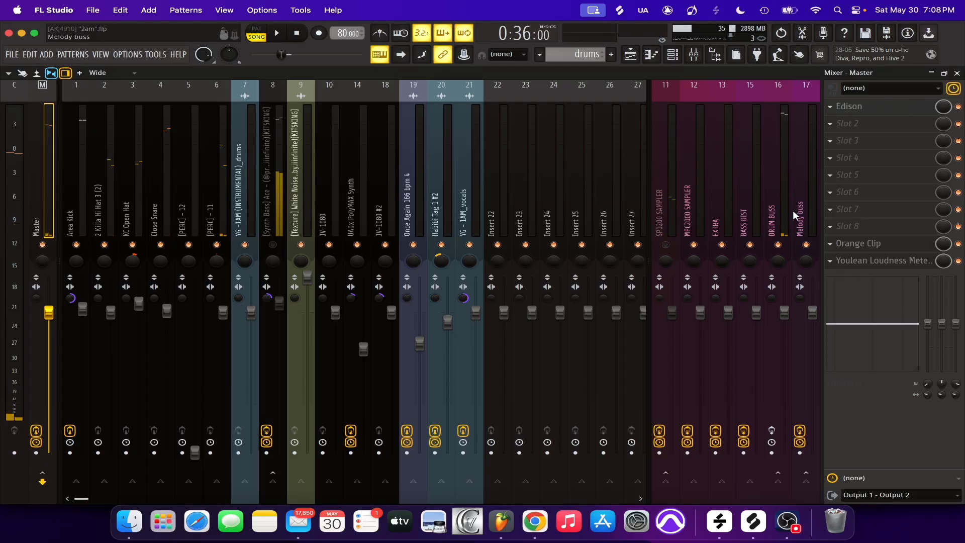
Inspect the first UADx Pultec EQP-1A EQ on the DRUM BUSS track, switching it out and back in before closing it
click(788, 204)
click(878, 177)
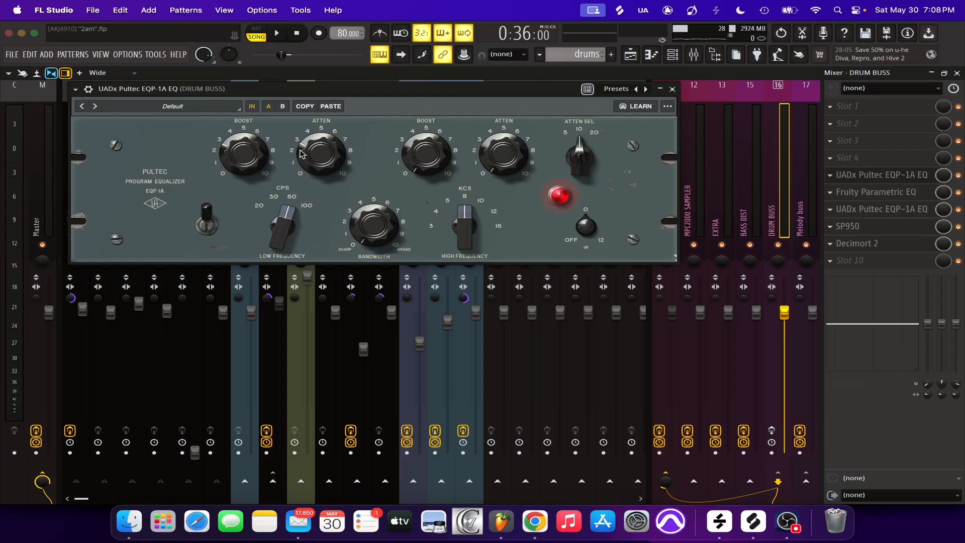
drag(348, 90, 381, 179)
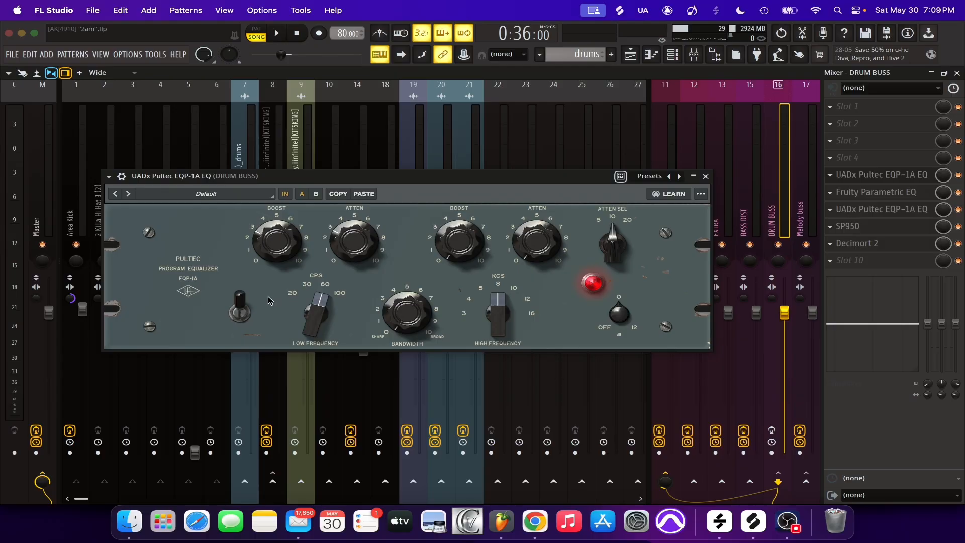
click(242, 307)
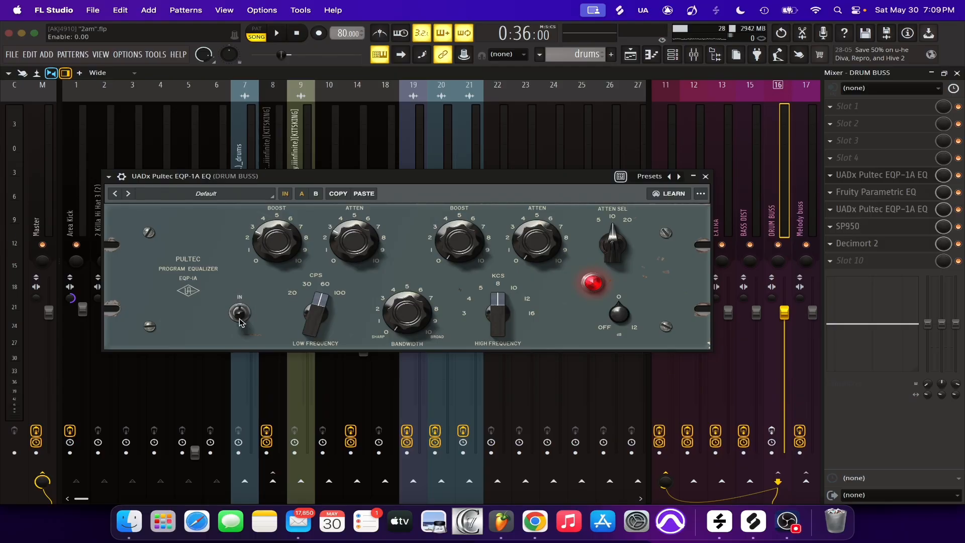
click(240, 310)
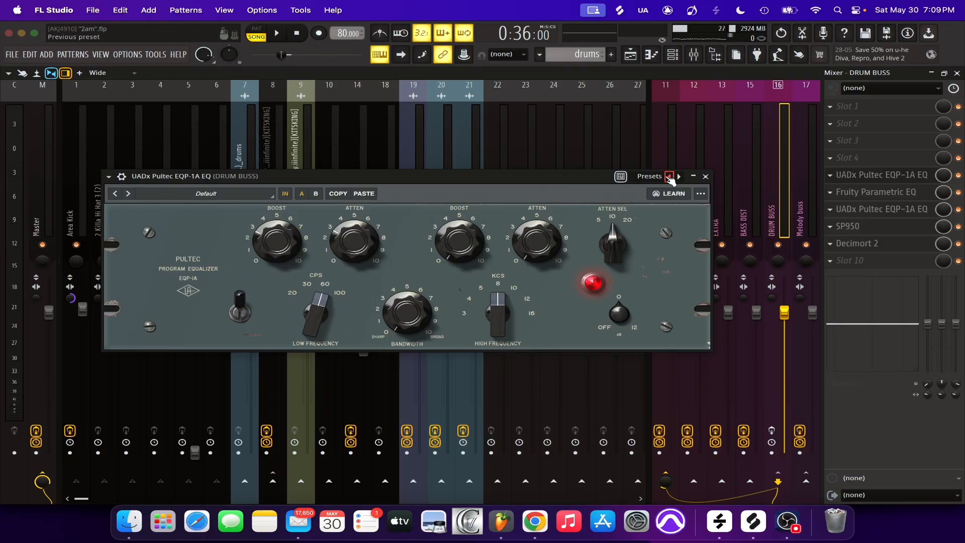
click(705, 177)
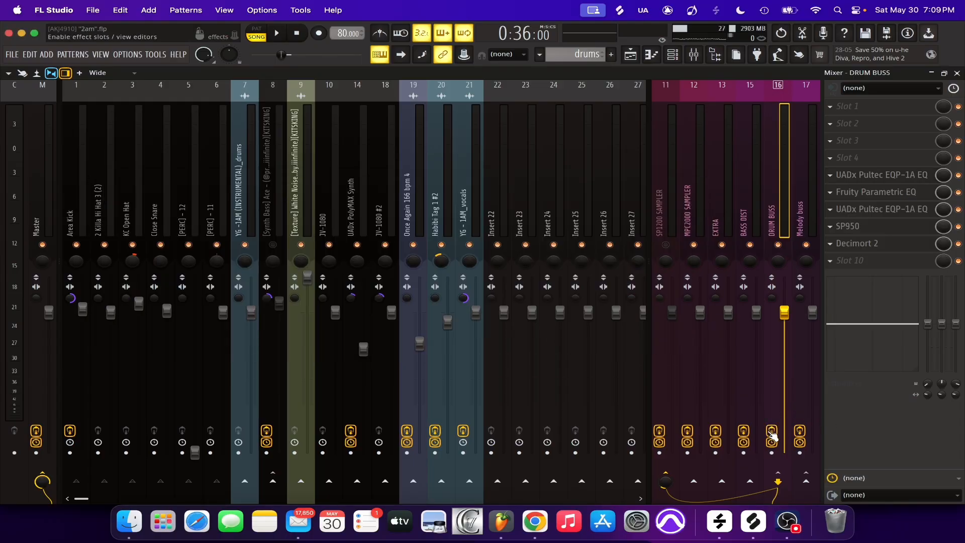
Bypass the DRUM BUSS effects and compare the drums without and with the first UADx Pultec EQP-1A EQ, leaving it enabled
click(958, 192)
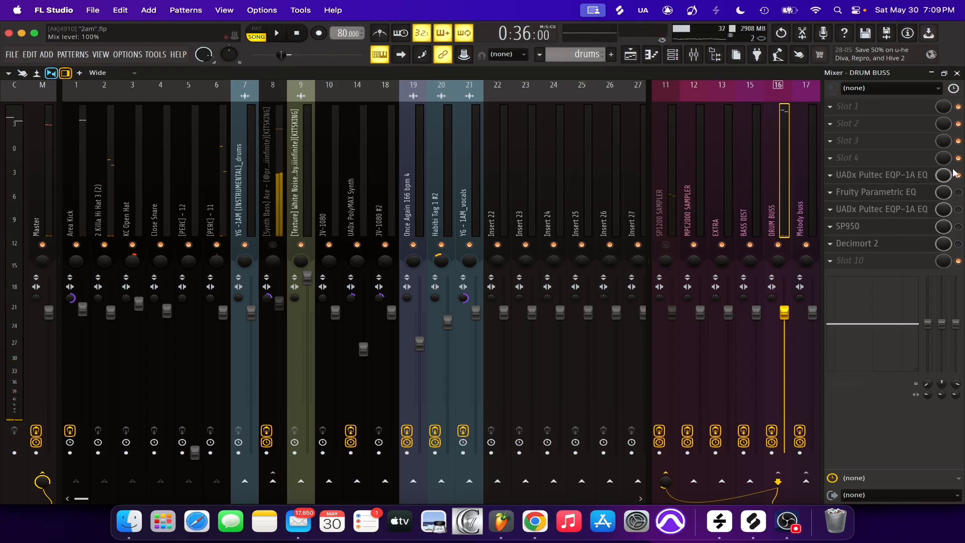
key(space)
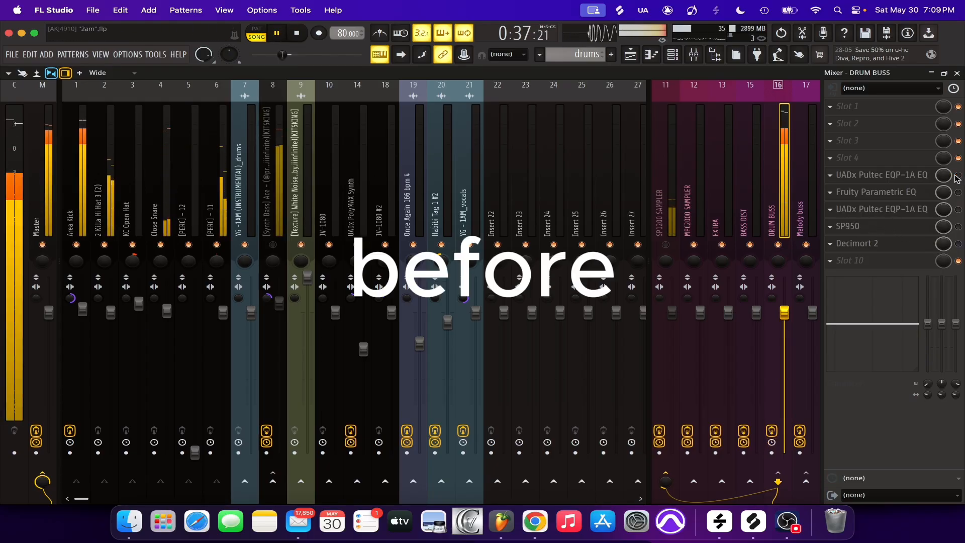
click(958, 176)
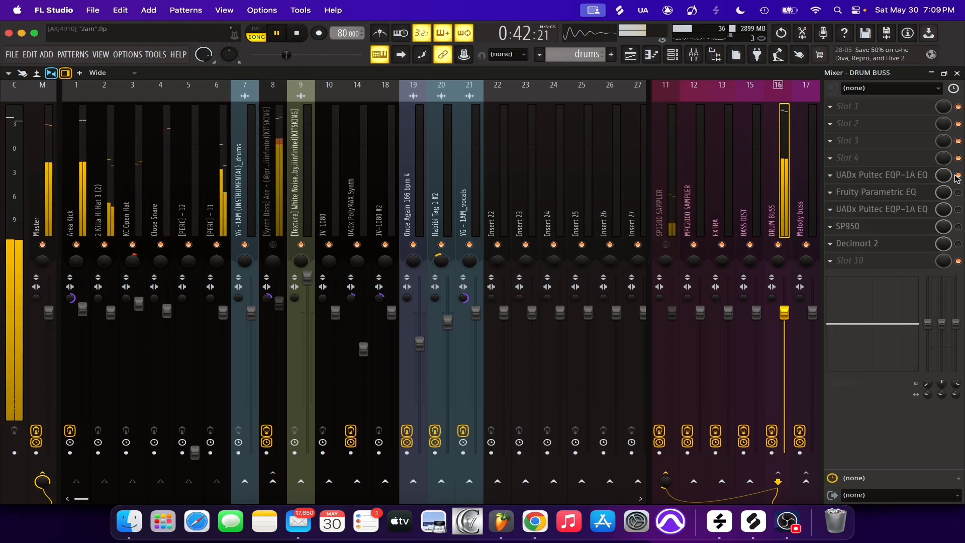
key(space)
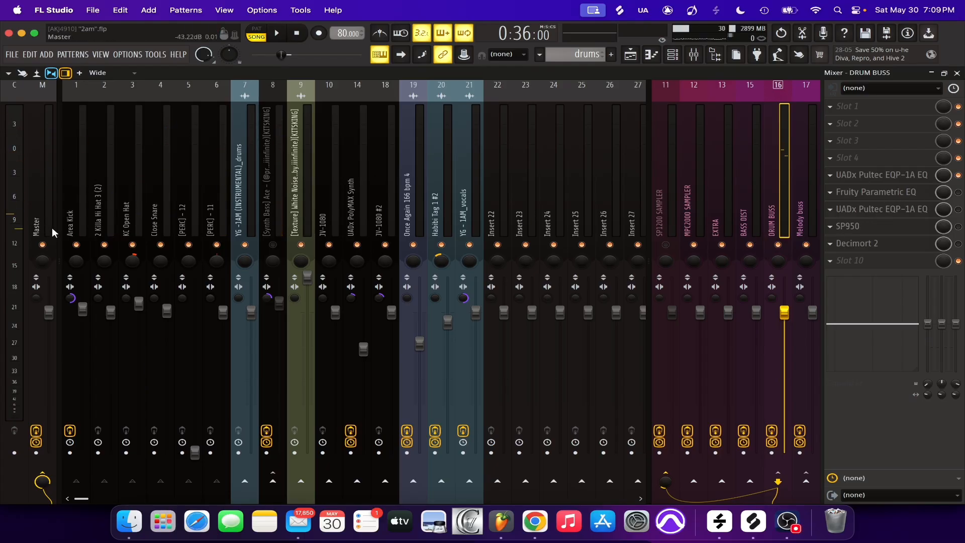
Inspect the Pro-Q 3 low cut band on the Area Kick track, including its frequency and slope options, and close the plugin
click(80, 224)
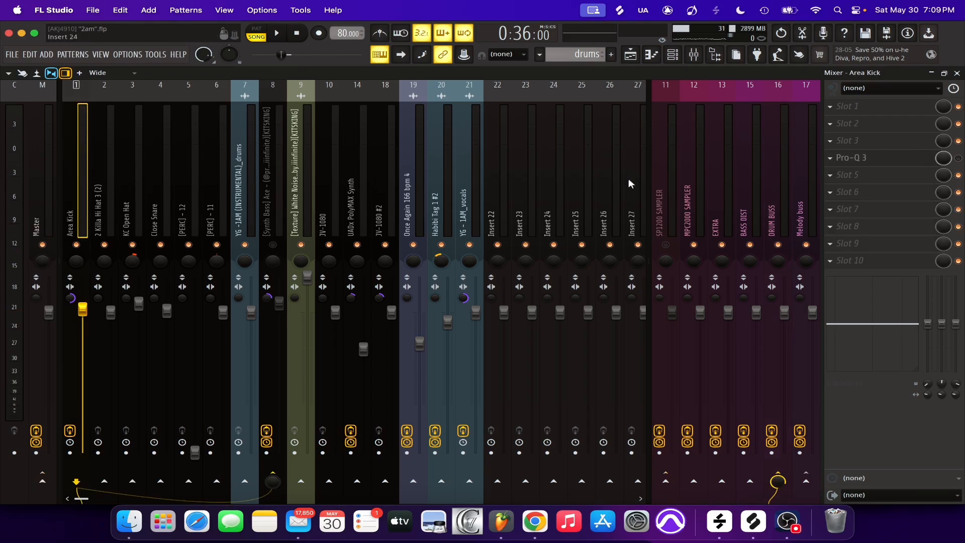
click(899, 159)
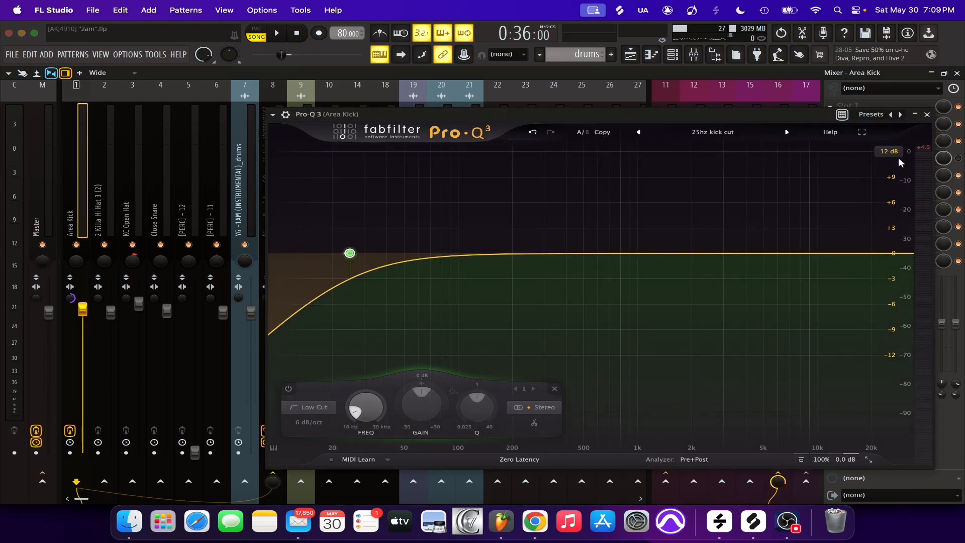
mouse_move(353, 256)
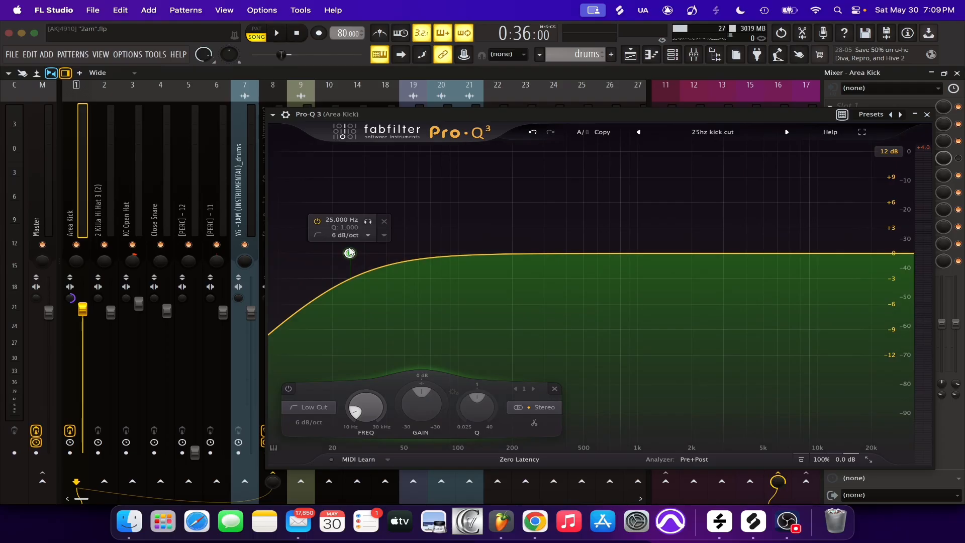
click(353, 235)
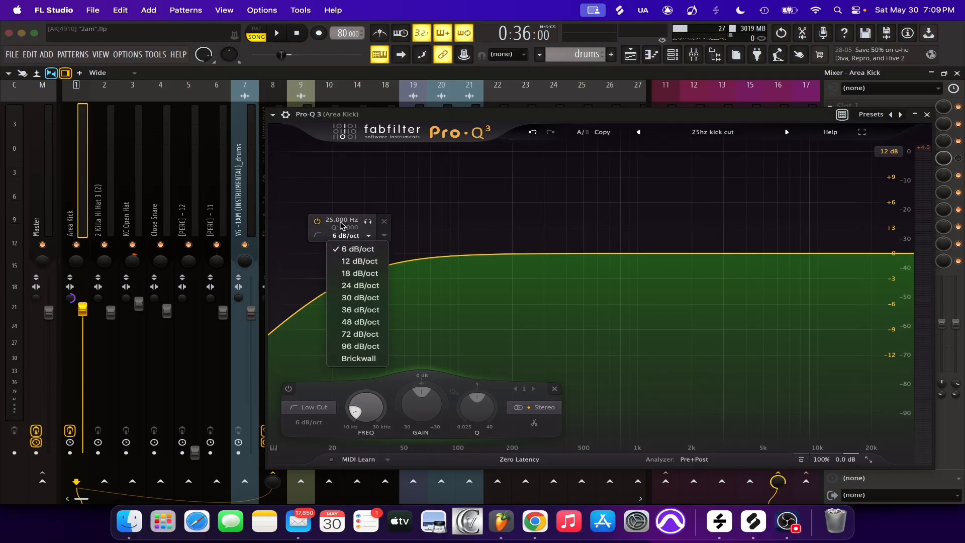
click(408, 241)
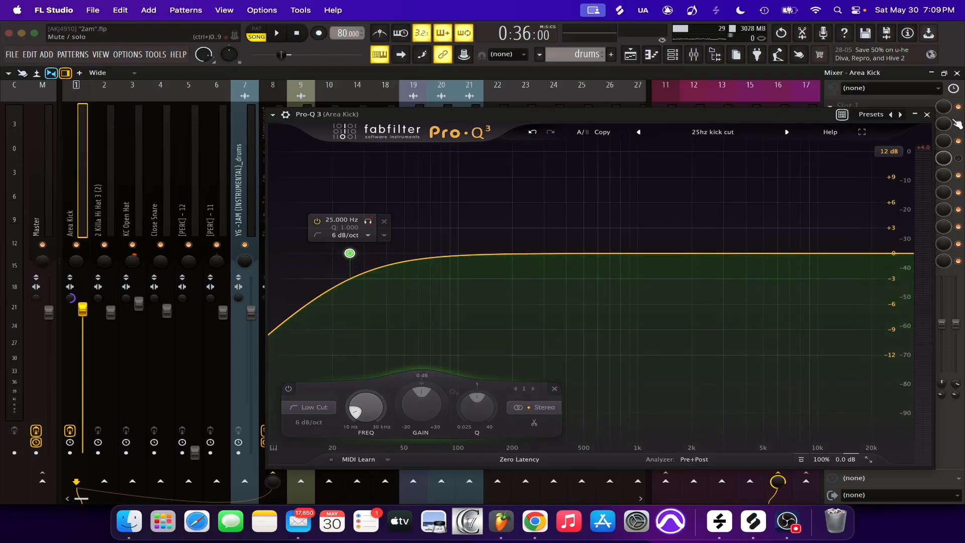
click(927, 114)
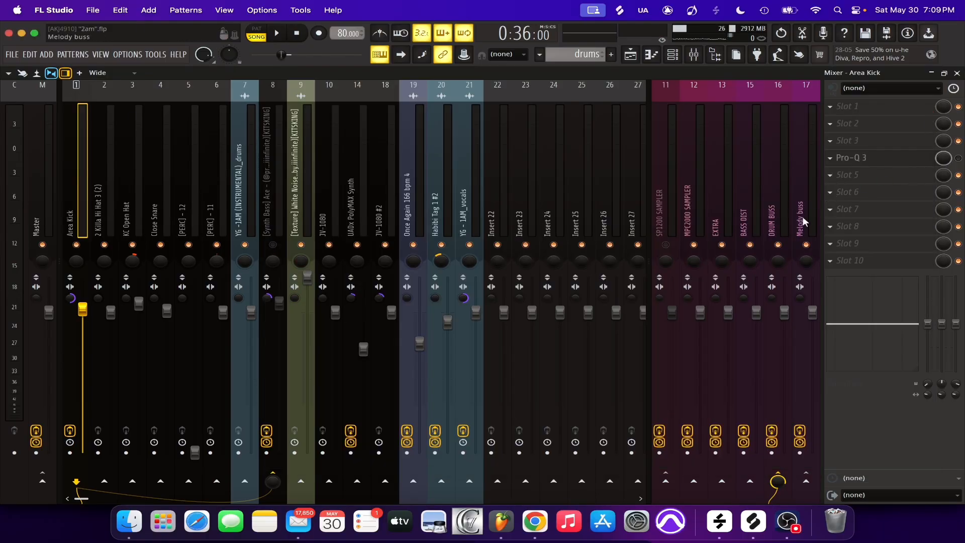
Check the Melody buss effects, return to the Area Kick track, and play short passages of the drums
click(801, 222)
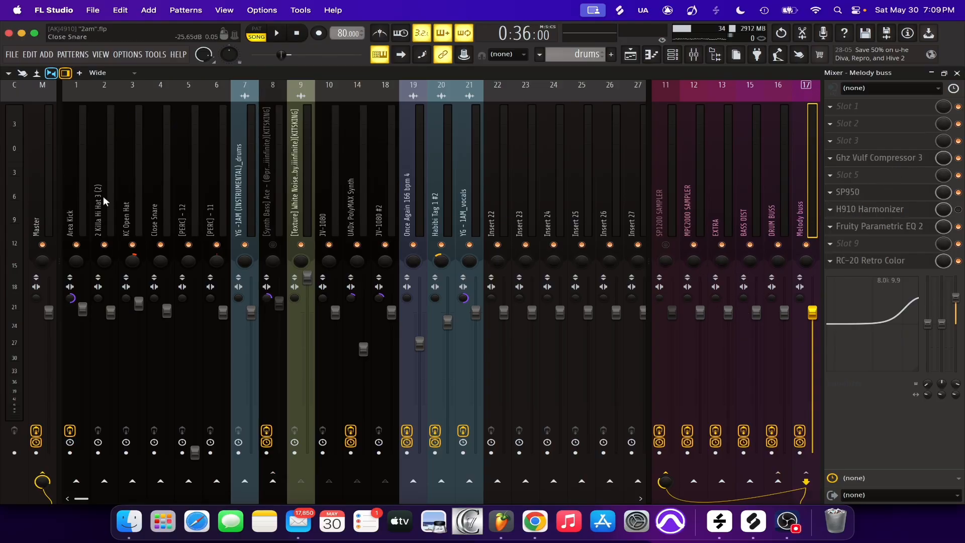
click(78, 216)
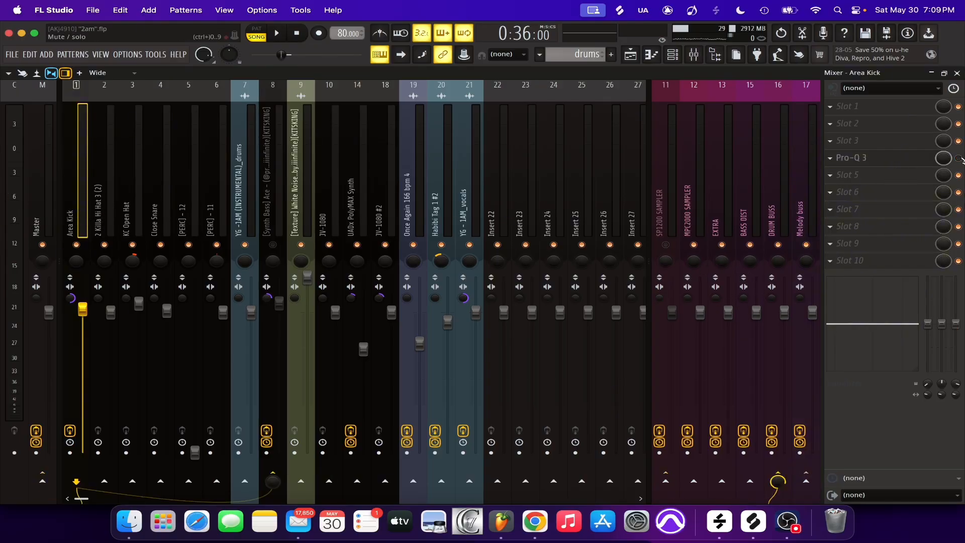
key(space)
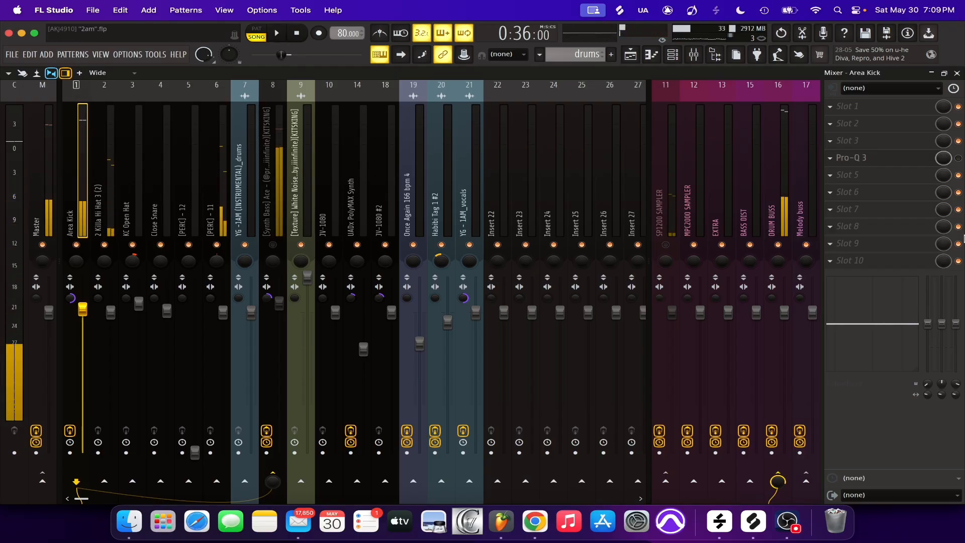
key(space)
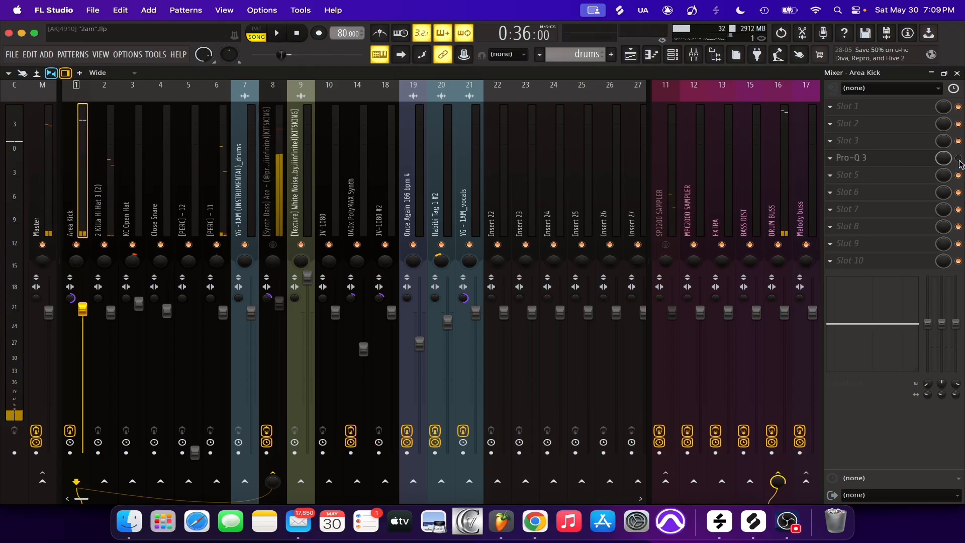
key(space)
key(space)
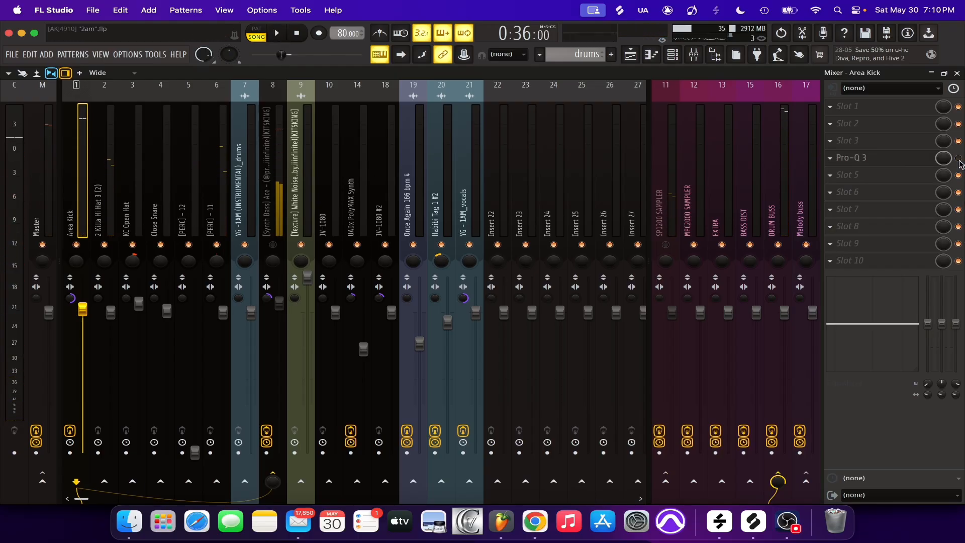
Inspect and re-enable Fruity Parametric EQ and the second UADx Pultec EQP-1A EQ on the DRUM BUSS track
click(656, 211)
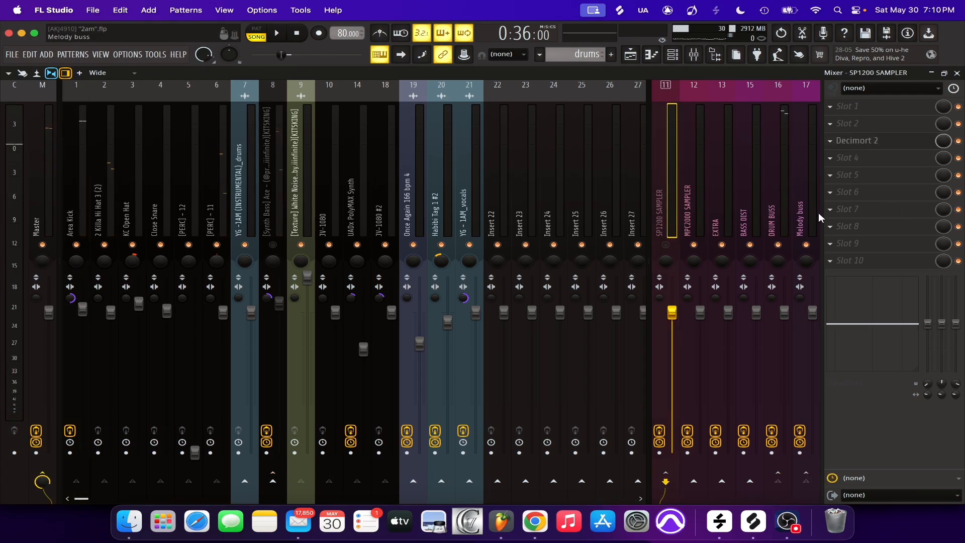
click(816, 206)
click(785, 207)
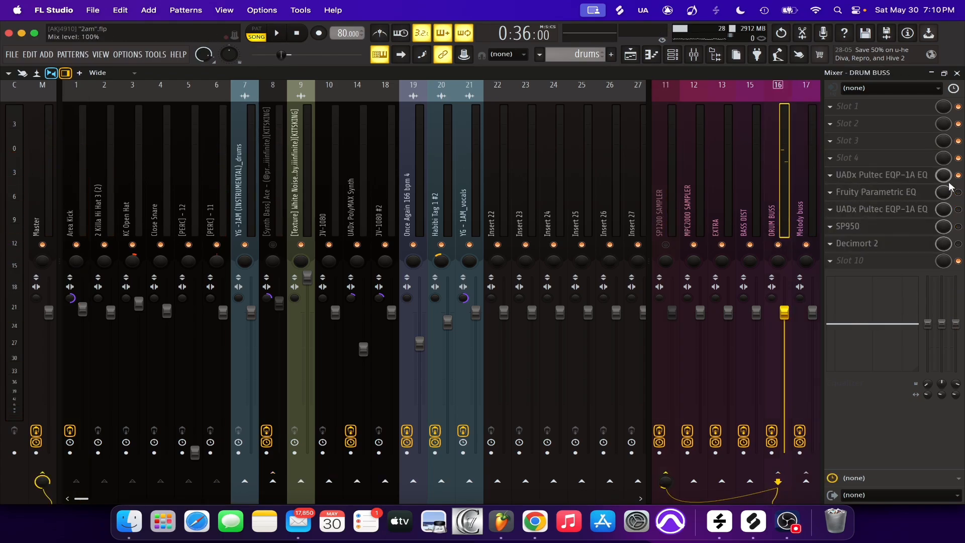
click(908, 193)
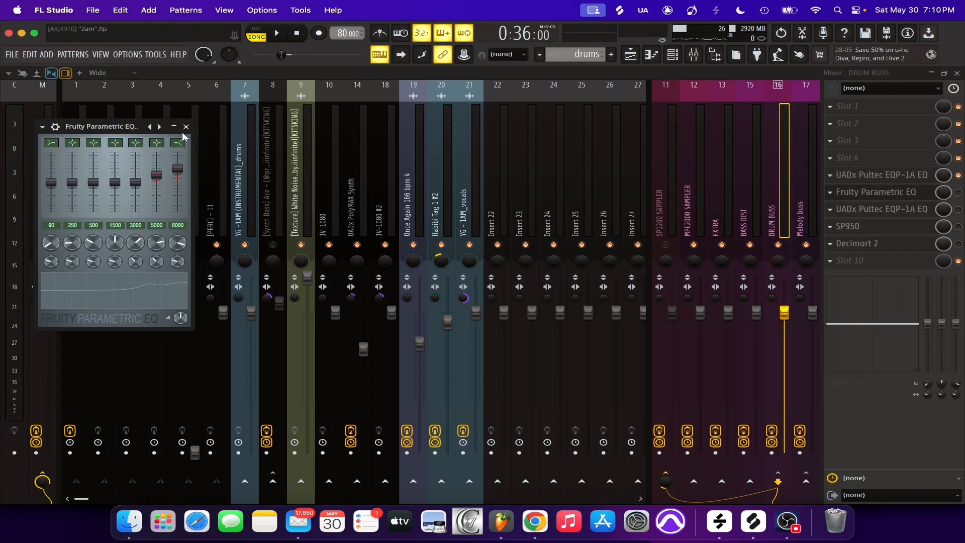
click(908, 193)
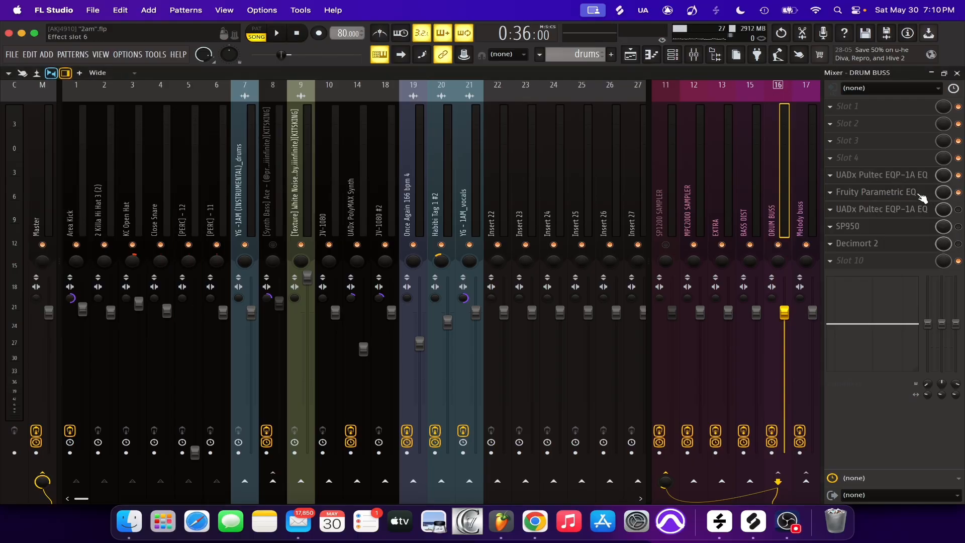
click(920, 209)
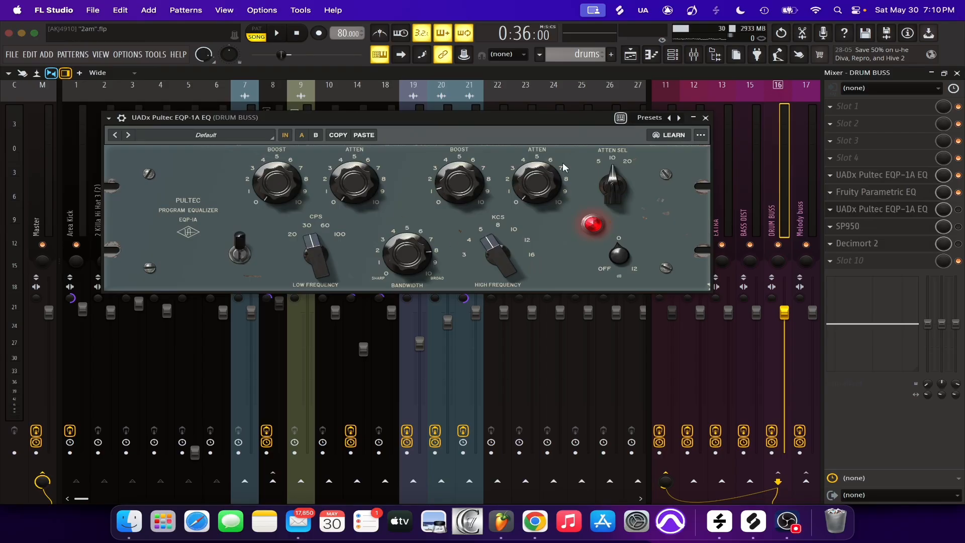
click(706, 118)
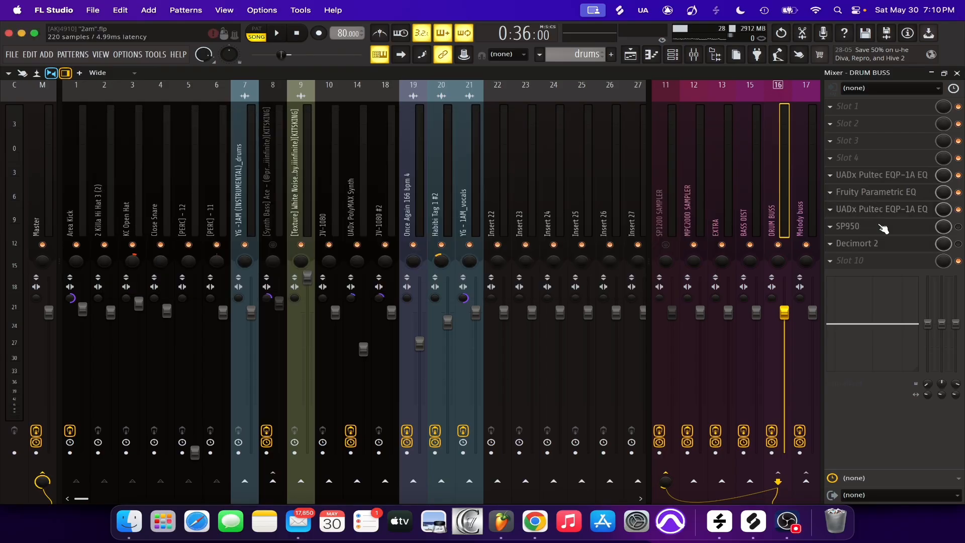
Inspect the SP950 plugin's settings on the Melody buss track and close it
click(77, 215)
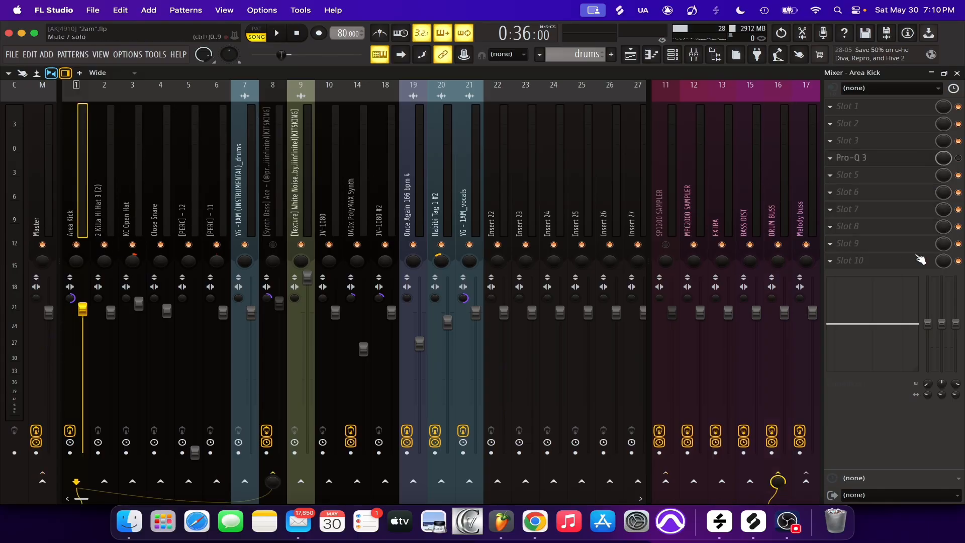
click(813, 217)
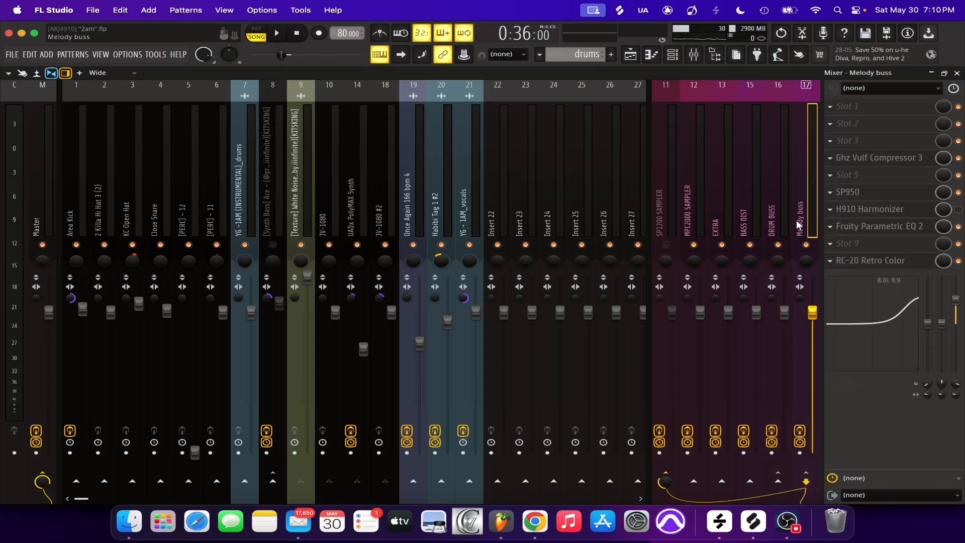
click(866, 197)
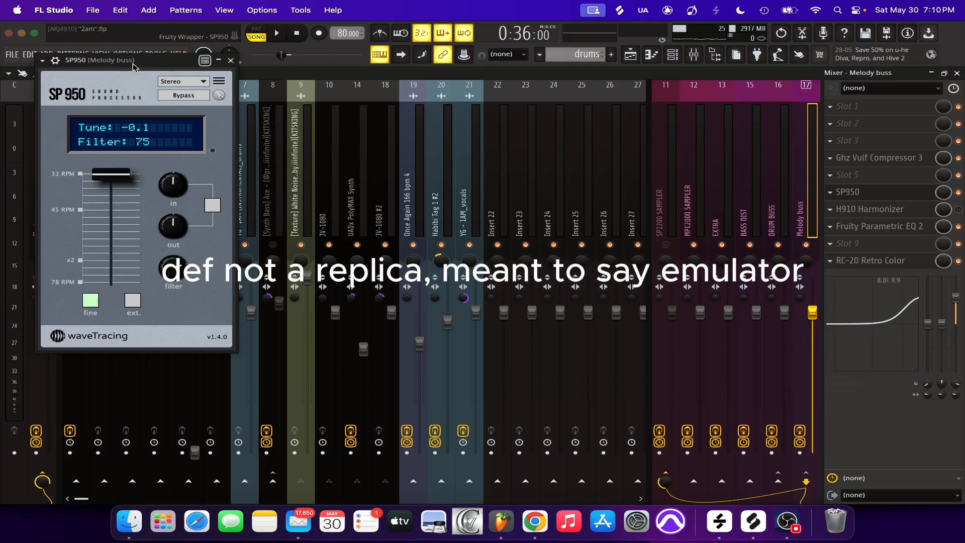
drag(276, 88, 283, 93)
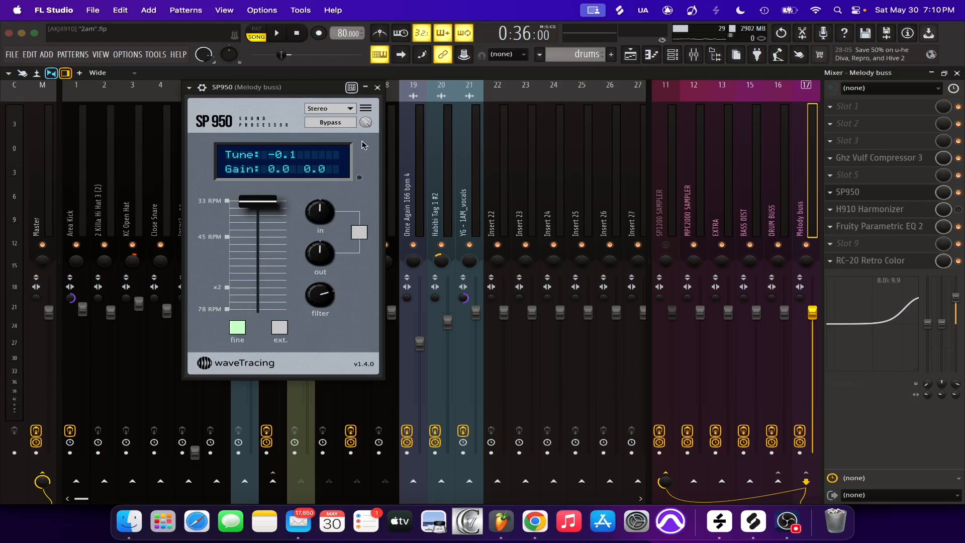
click(378, 87)
Re-enable SP950 on the DRUM BUSS track and listen to its effect on the drums
click(778, 150)
key(space)
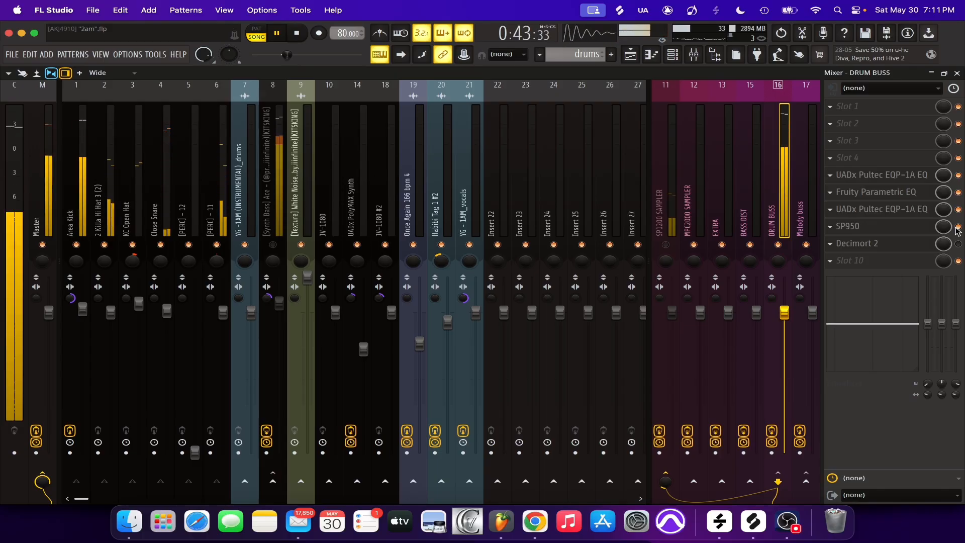
key(space)
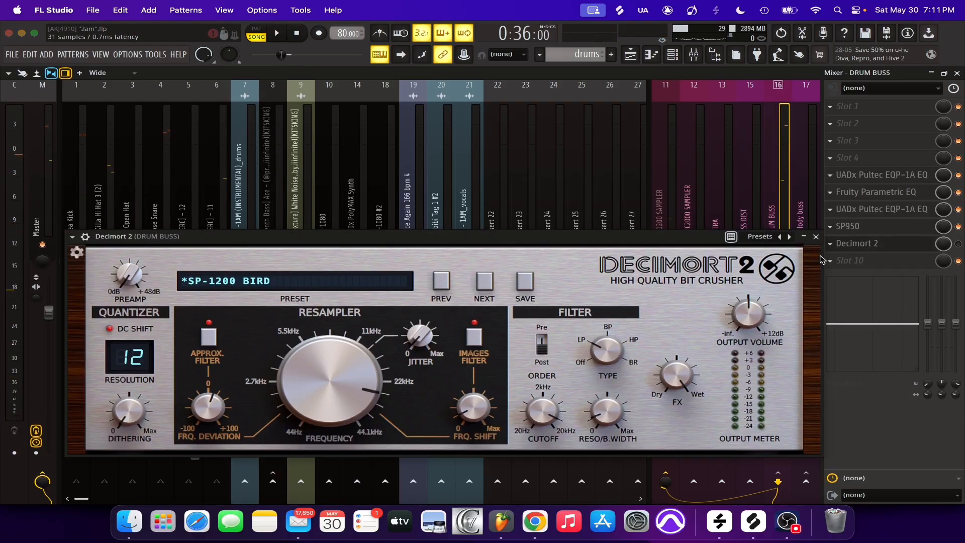
Inspect Decimort 2 on the DRUM BUSS track, then play the drums with it re-enabled
click(871, 244)
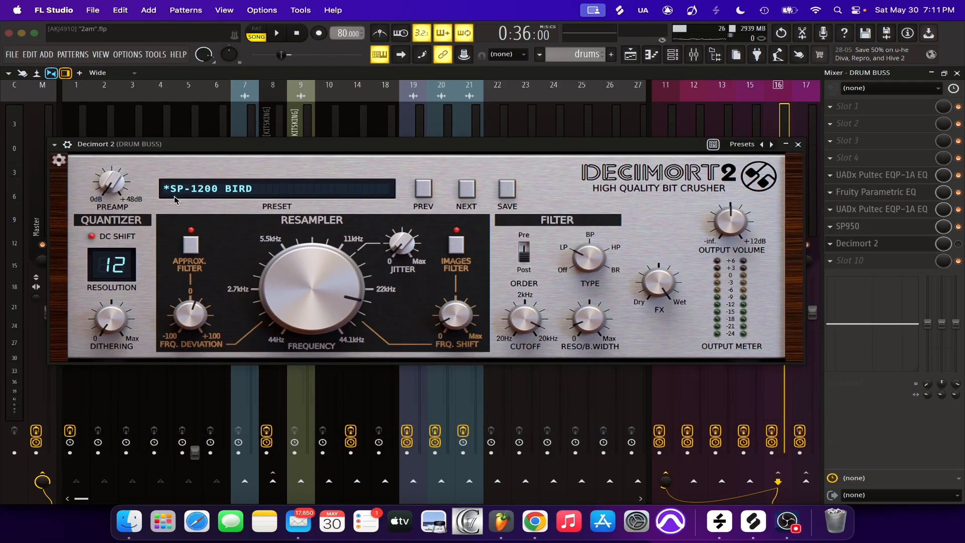
drag(533, 145, 604, 91)
click(868, 91)
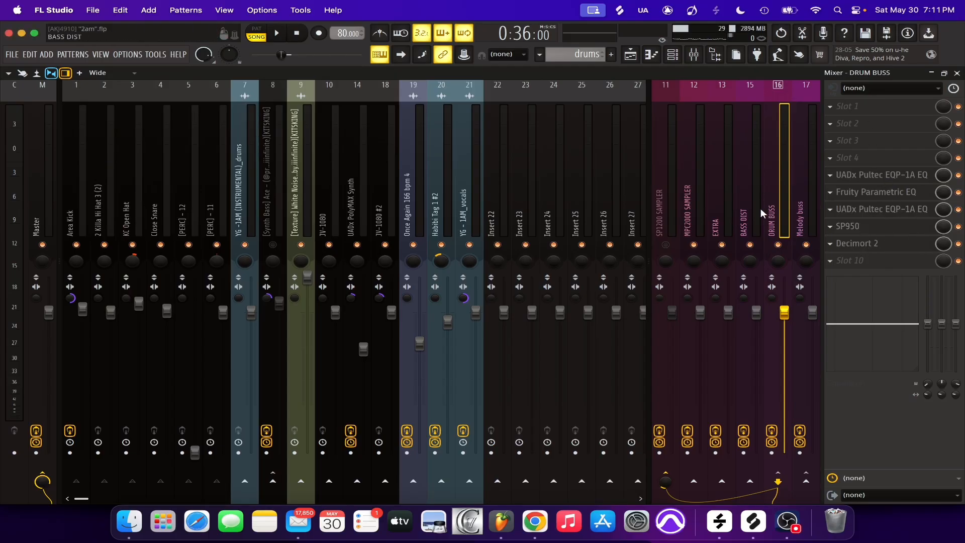
key(space)
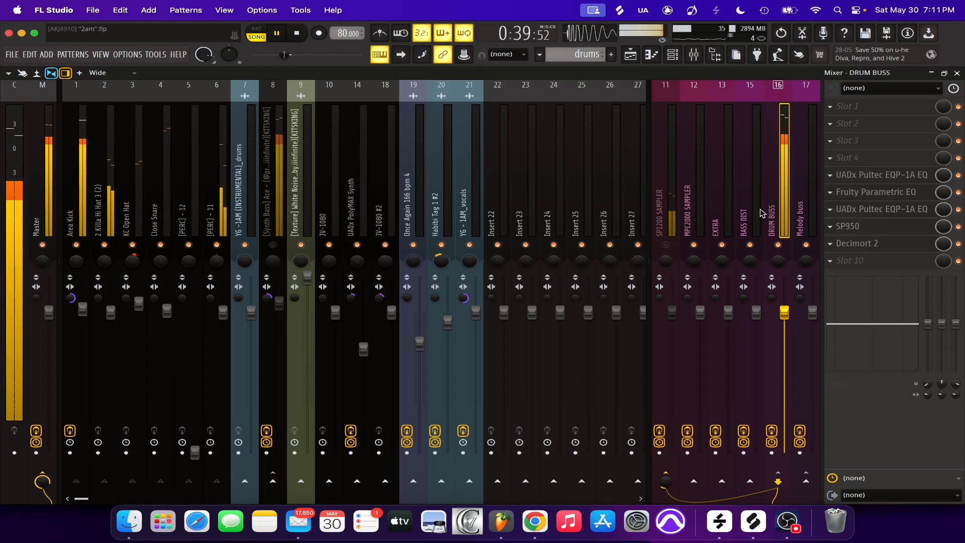
key(space)
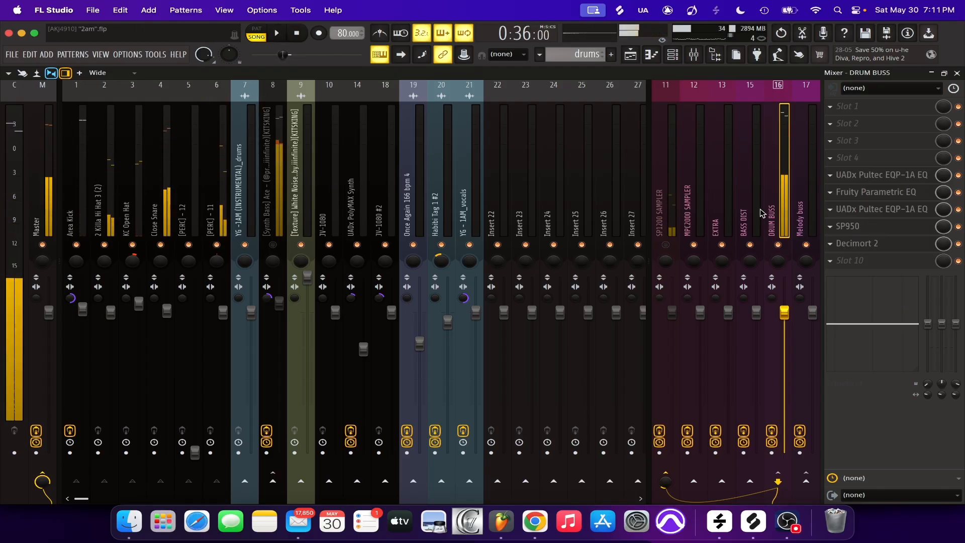
Compare the drums without and with Pro-Q 3 on the Area Kick track, leaving the EQ enabled
click(80, 212)
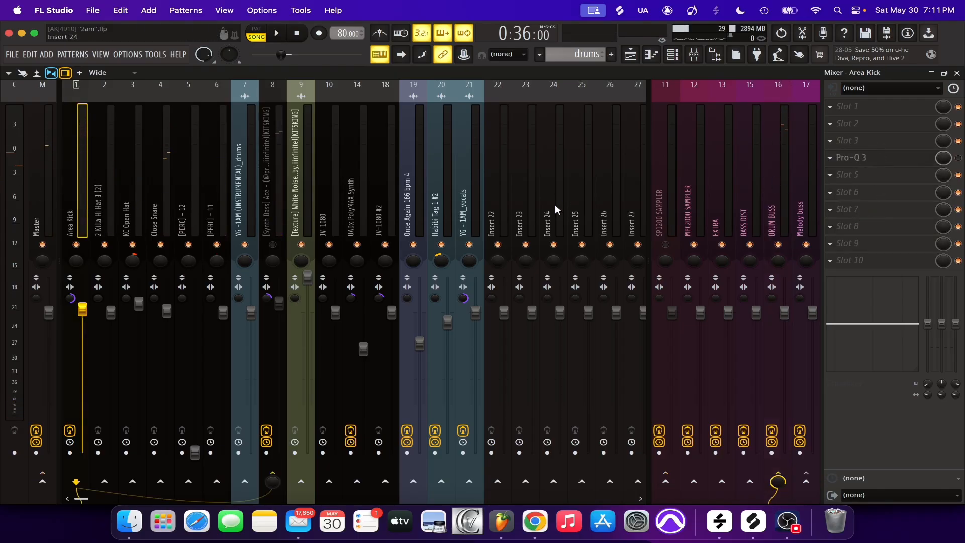
key(space)
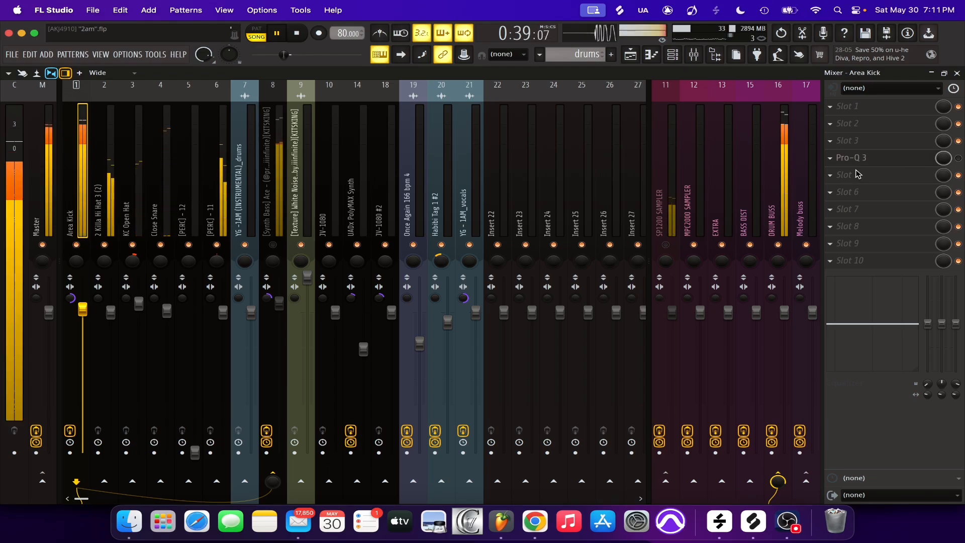
key(space)
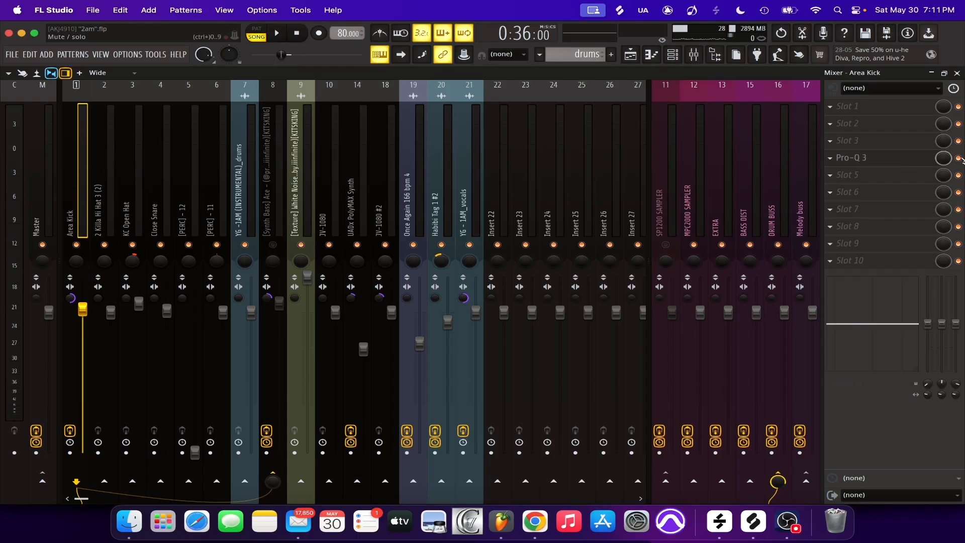
key(space)
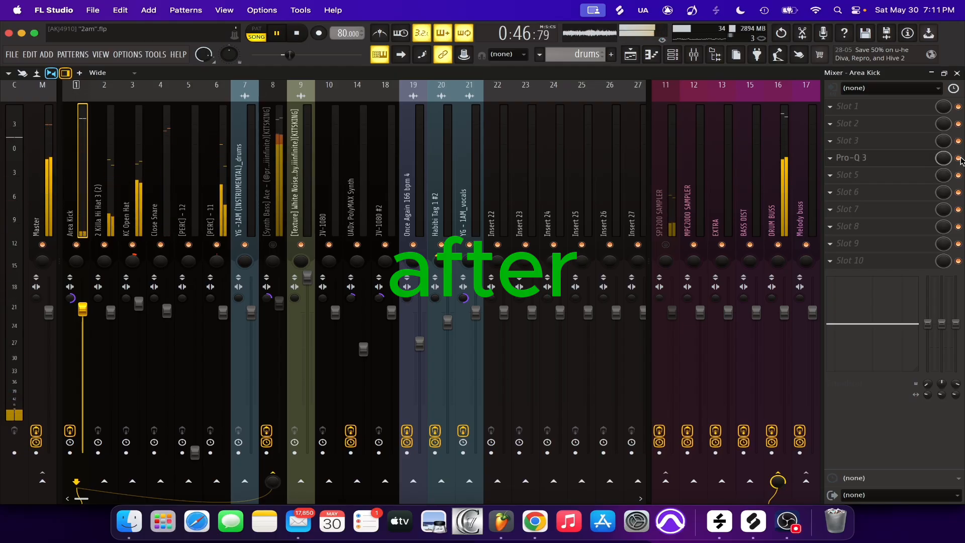
Stop playback and inspect the DRUM BUSS track's send to the SP1200 SAMPLER track
key(space)
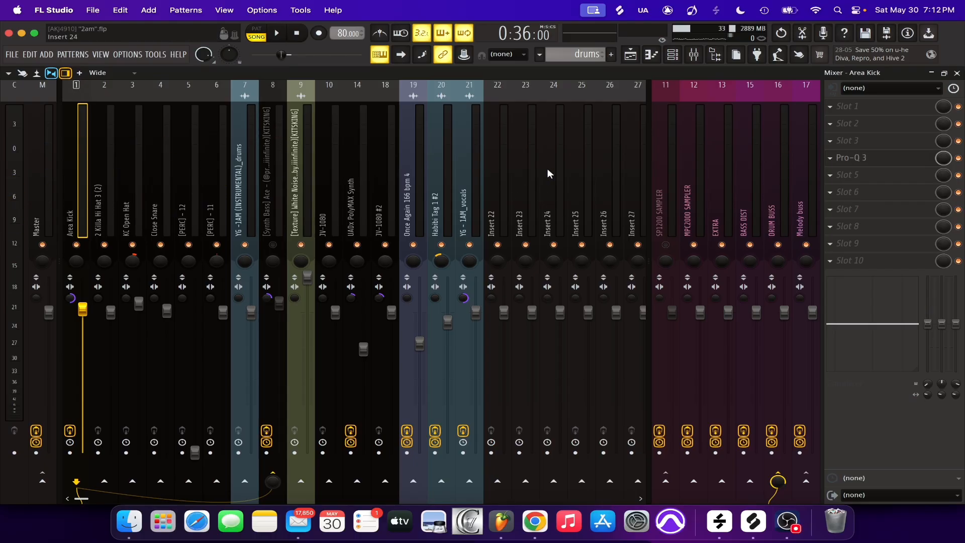
click(775, 201)
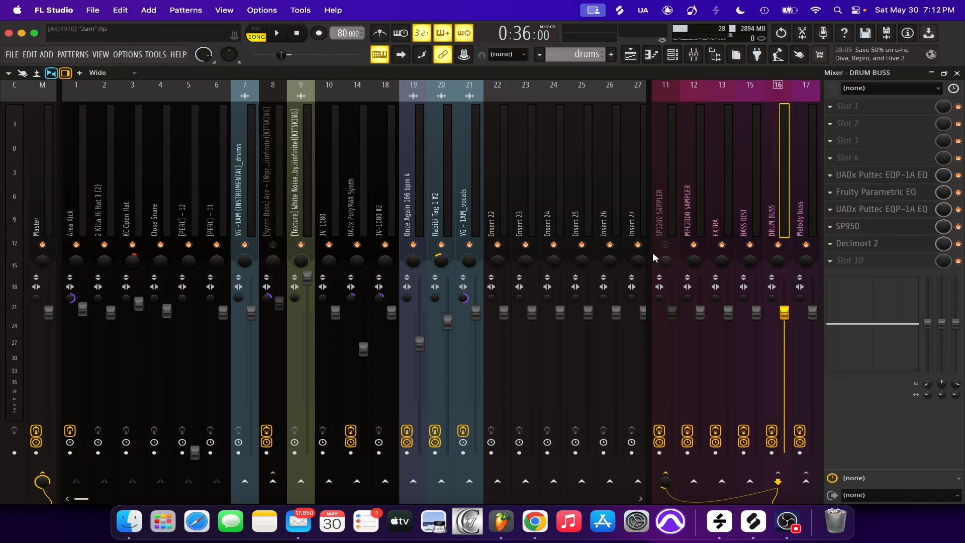
click(660, 214)
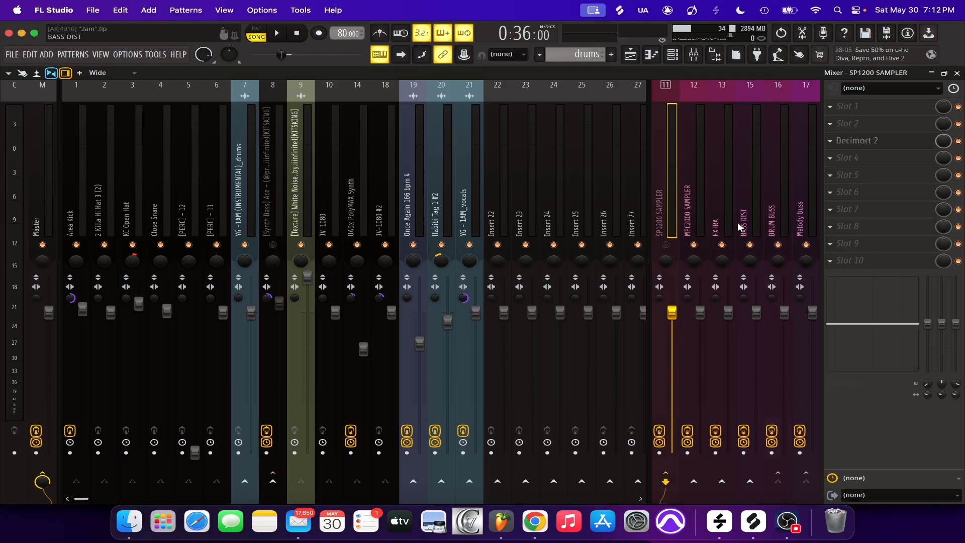
click(769, 223)
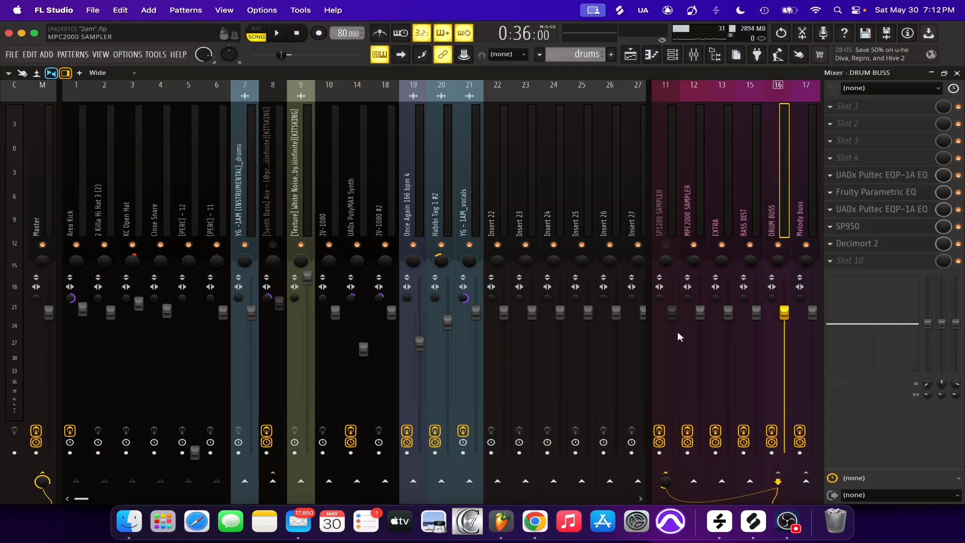
right_click(665, 481)
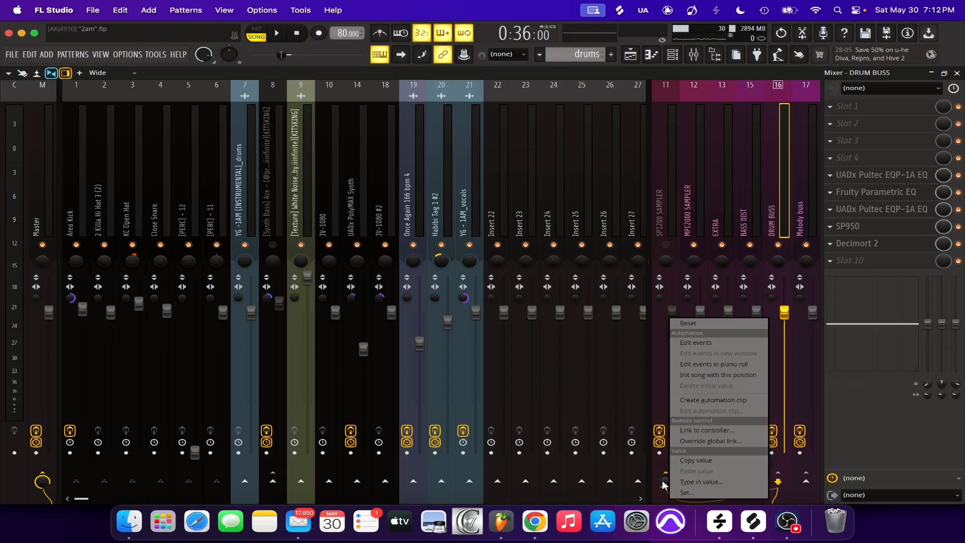
click(663, 485)
Inspect Decimort 2 on the SP1200 SAMPLER track, then compare the drums with that track muted and unmuted, leaving it unmuted
click(662, 211)
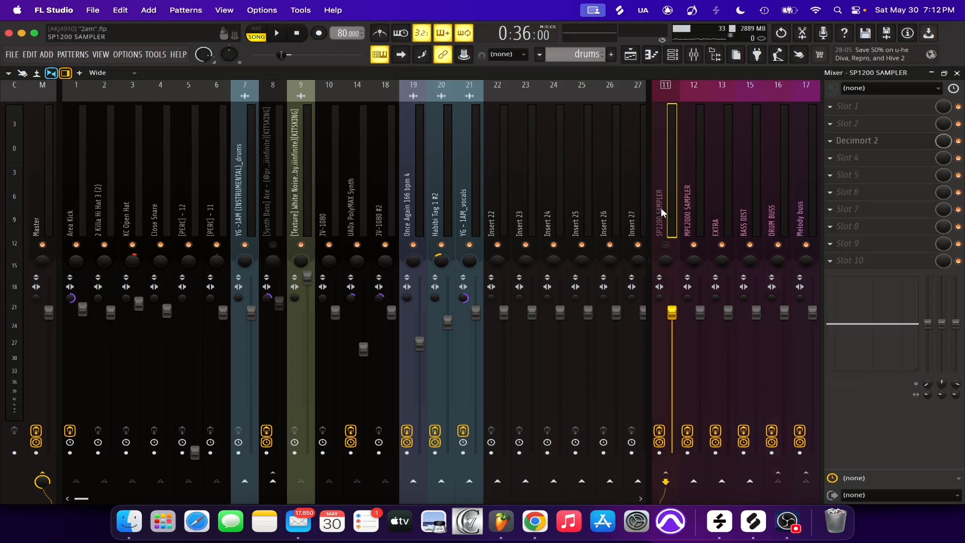
click(873, 140)
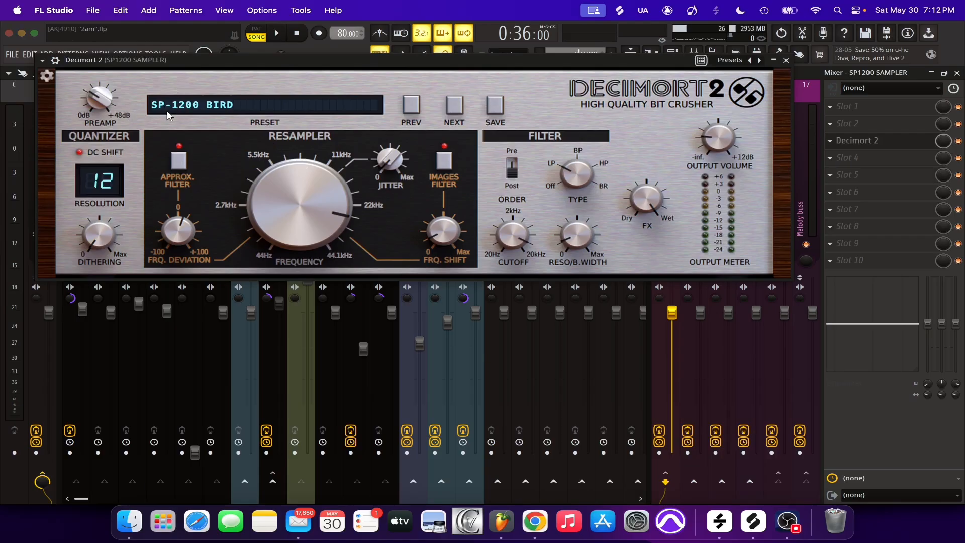
click(786, 61)
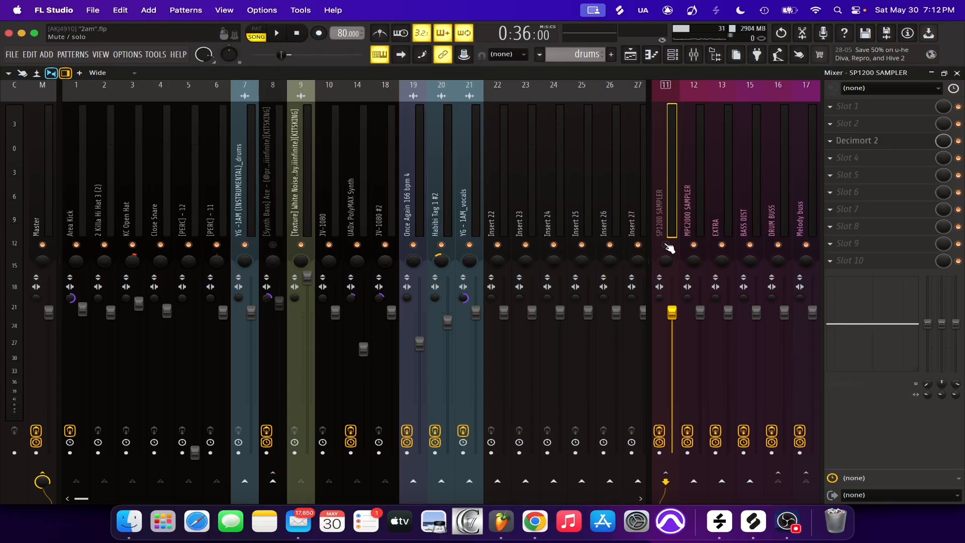
key(space)
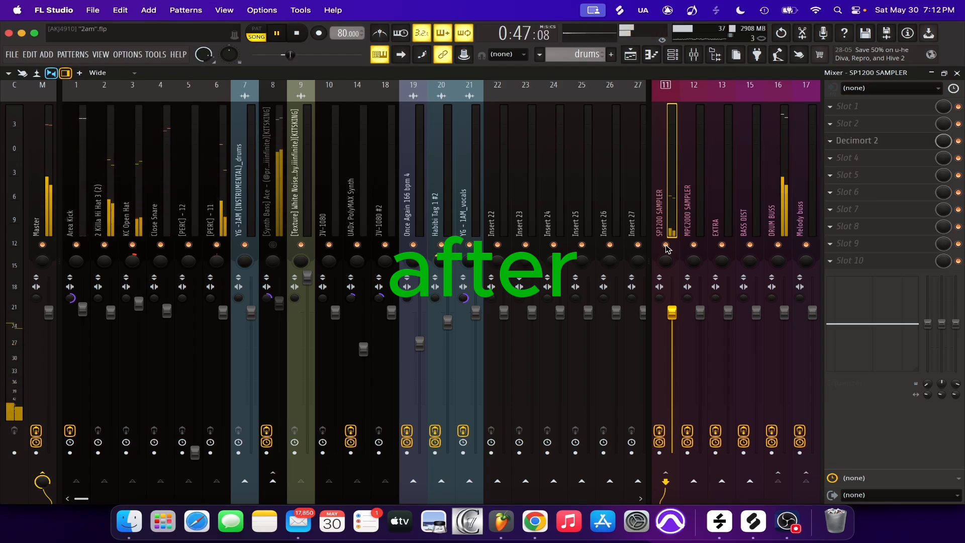
key(space)
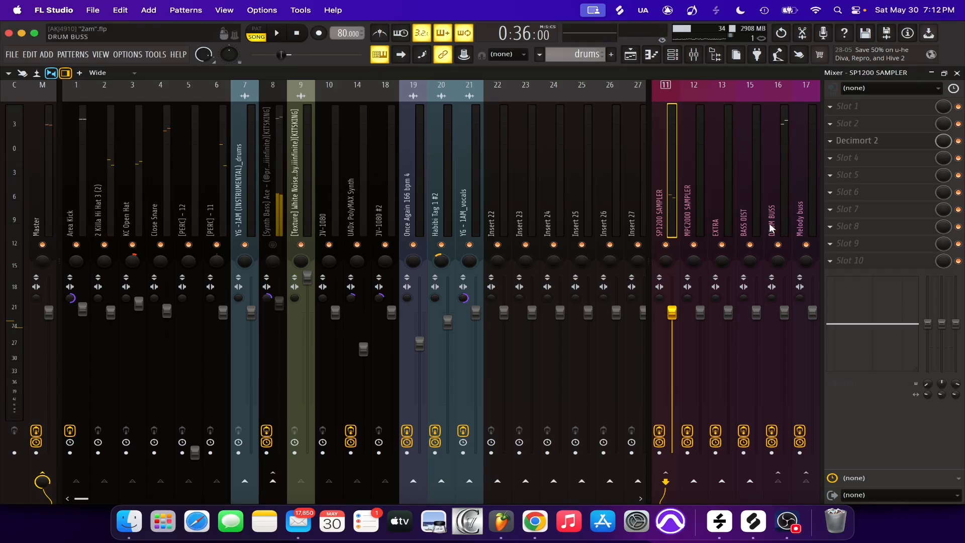
Play the drums with the DRUM BUSS send to SP1200 SAMPLER raised to 58%, then return the send to 14%
click(772, 227)
click(661, 210)
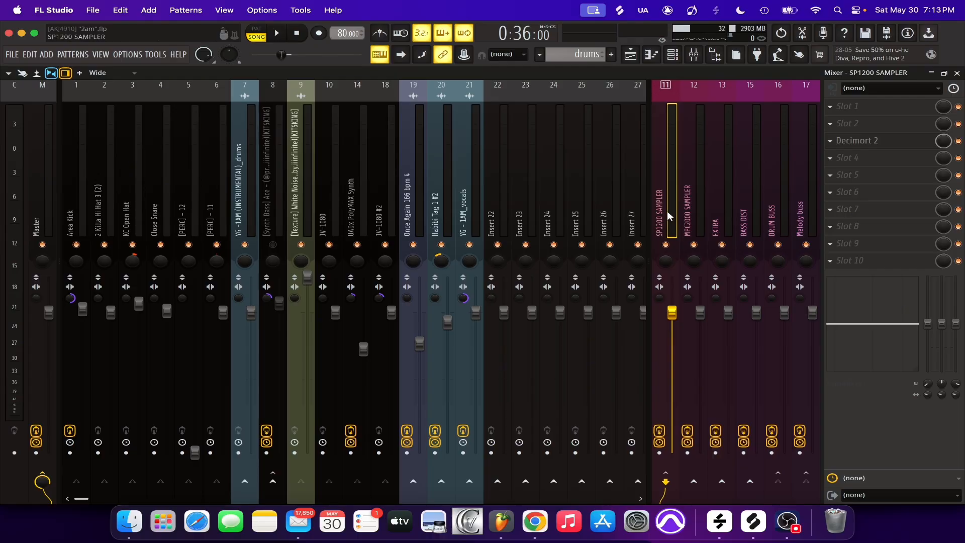
click(779, 229)
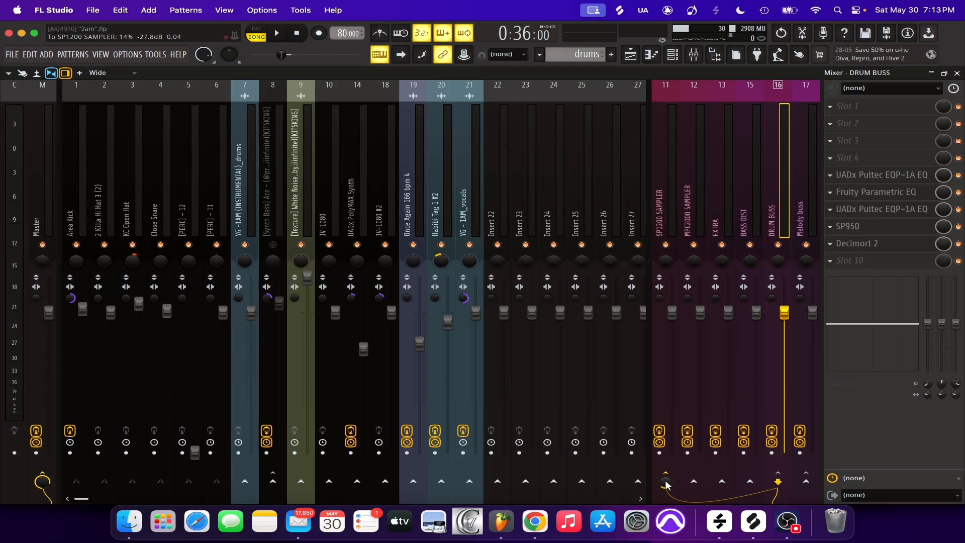
scroll(666, 484, up, 5)
key(space)
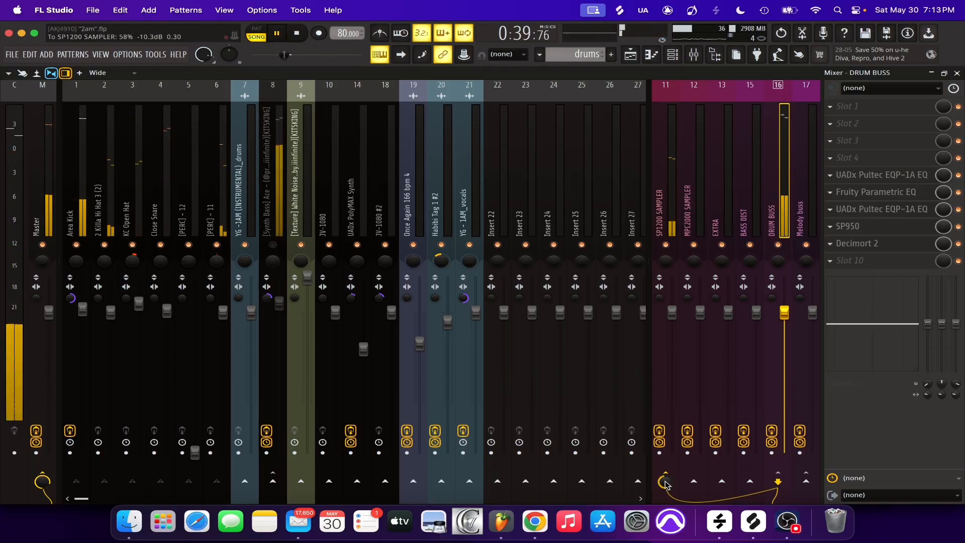
scroll(666, 484, down, 5)
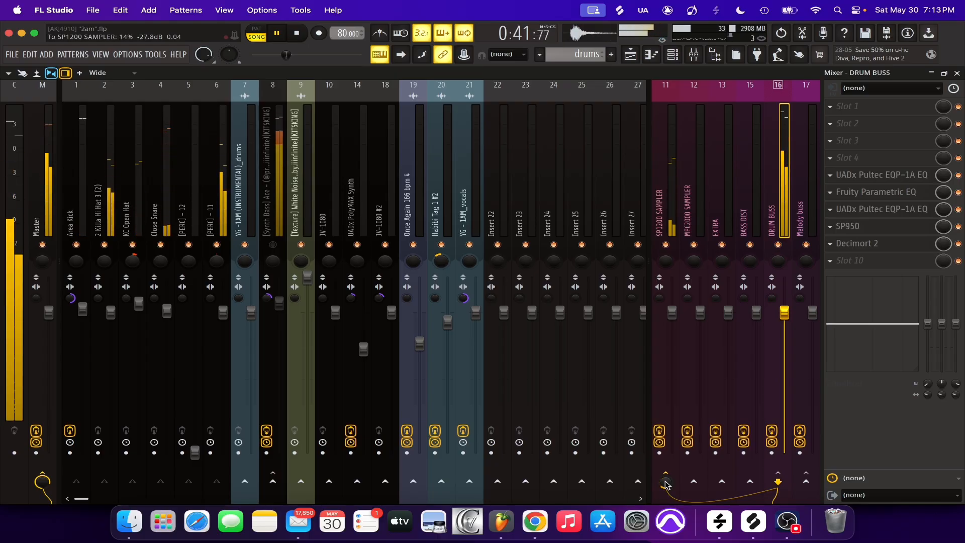
key(space)
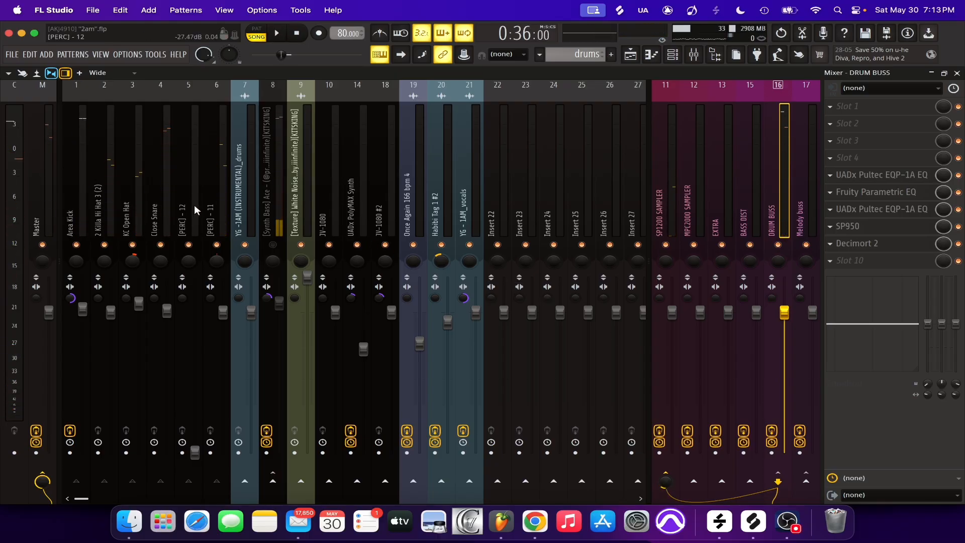
Review the individual drum tracks from Area Kick to [PERC] - 11, then check their channels in the channel rack
click(76, 226)
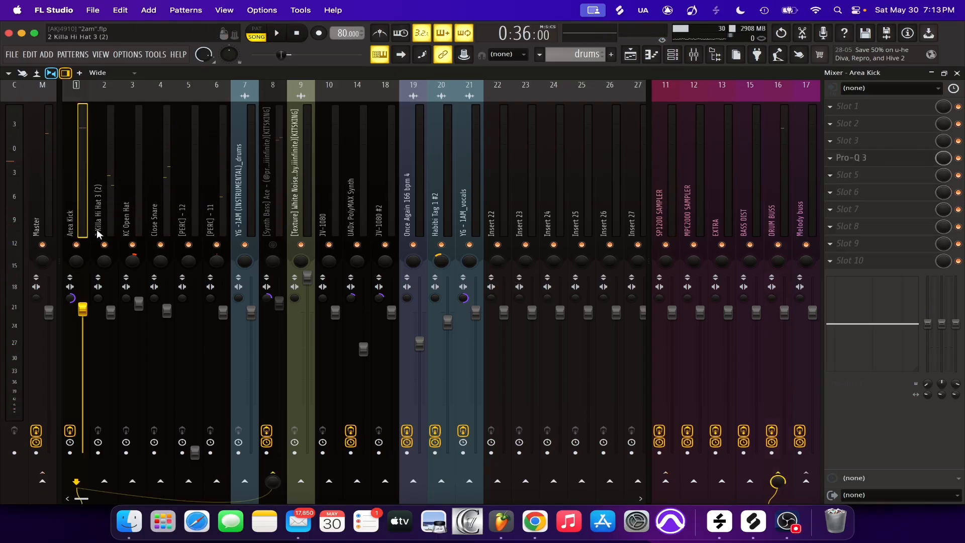
click(99, 229)
click(129, 226)
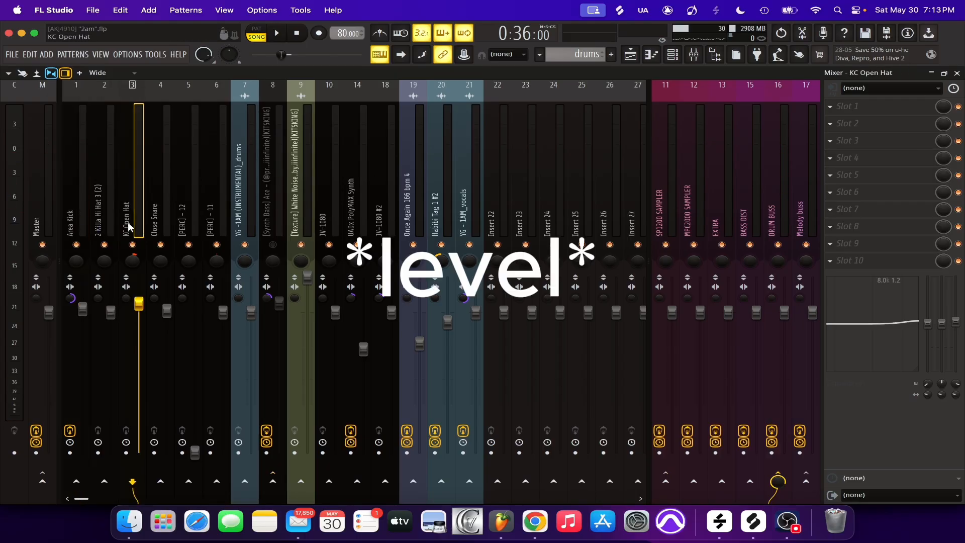
click(154, 227)
click(194, 225)
click(209, 225)
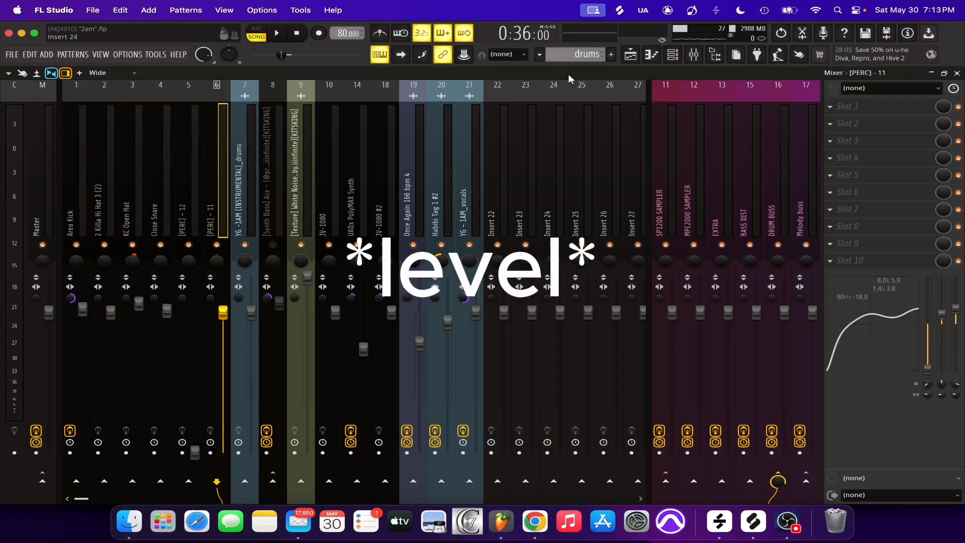
click(673, 54)
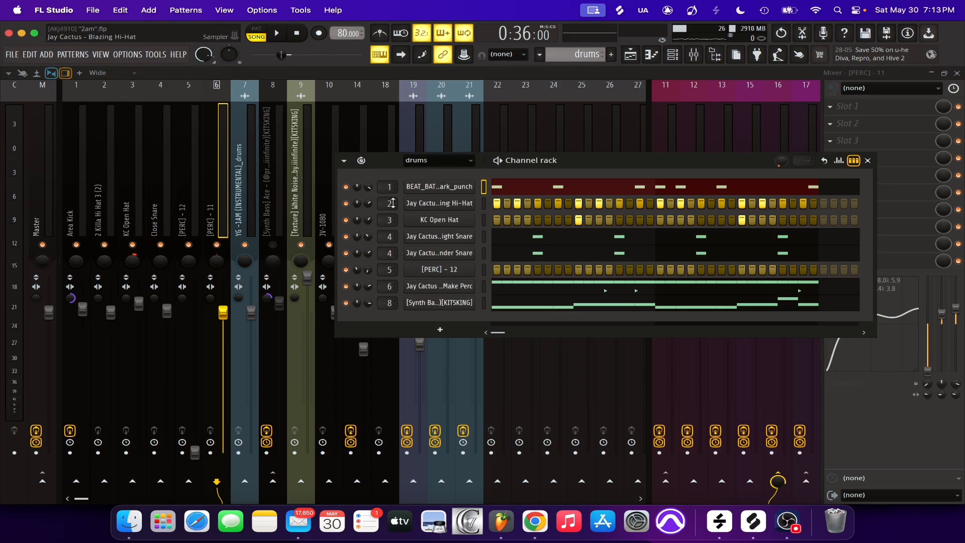
key(F6)
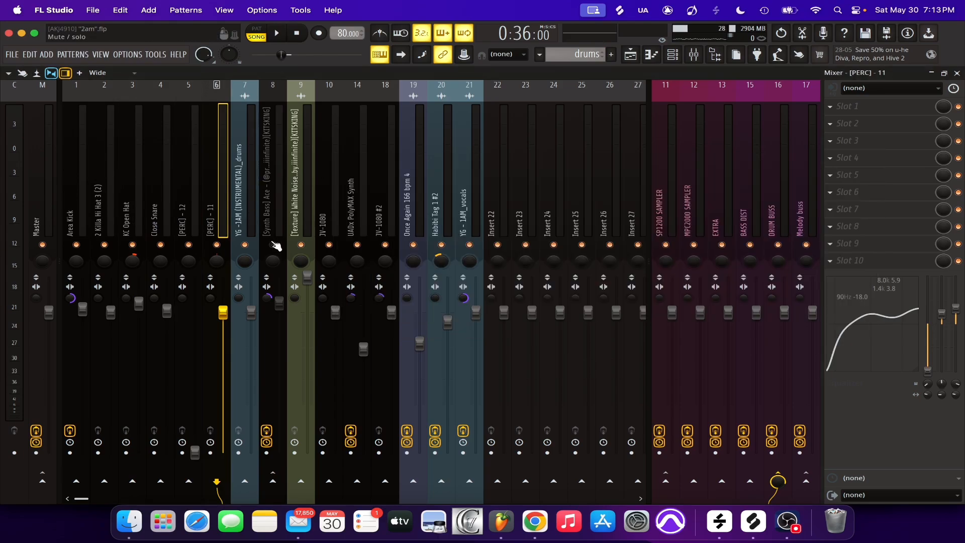
Bypass the effects on the [Synth Bass] Ace track, solo it and listen to the dry bass
click(269, 171)
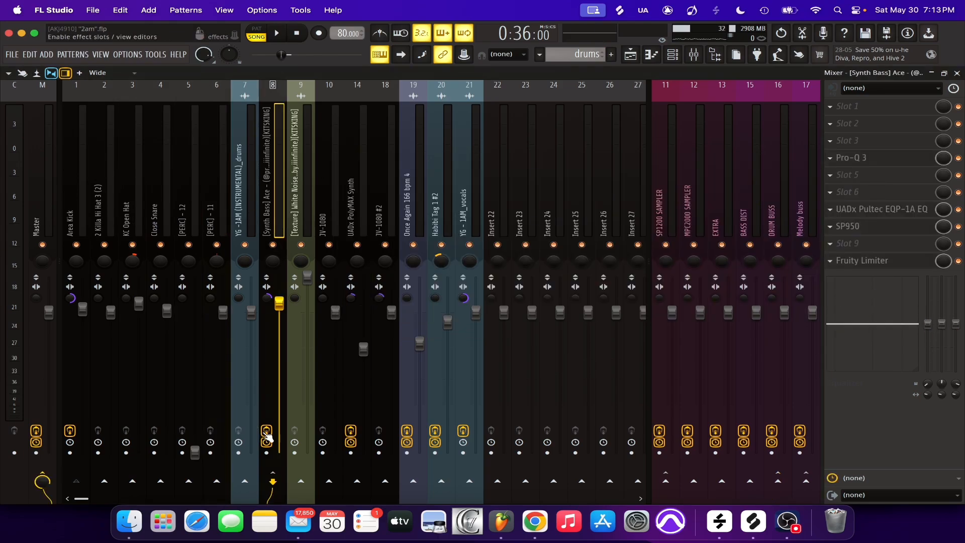
key(space)
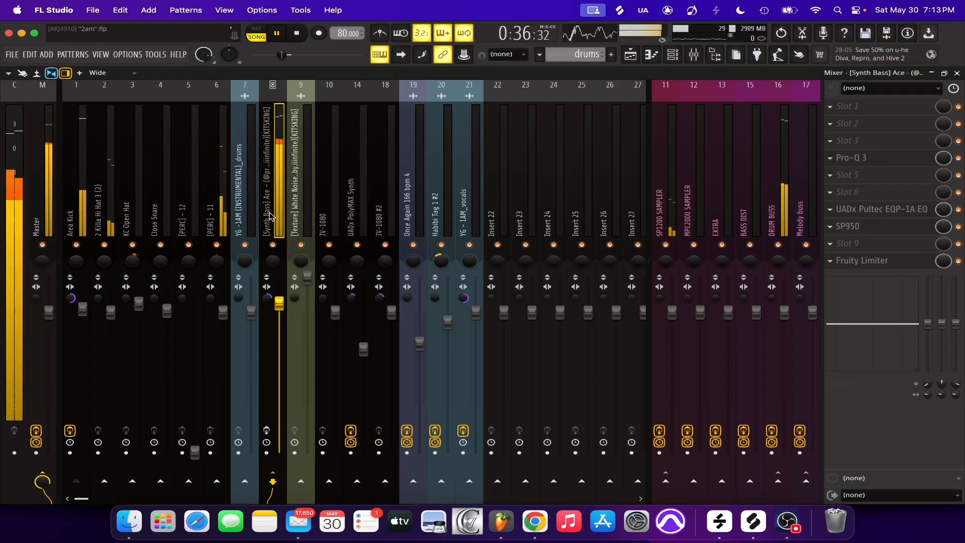
right_click(273, 244)
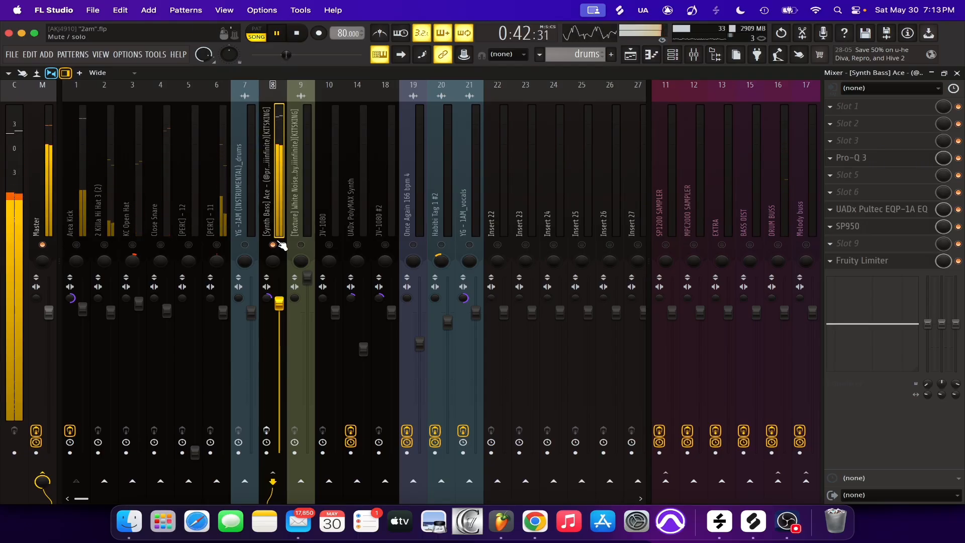
key(space)
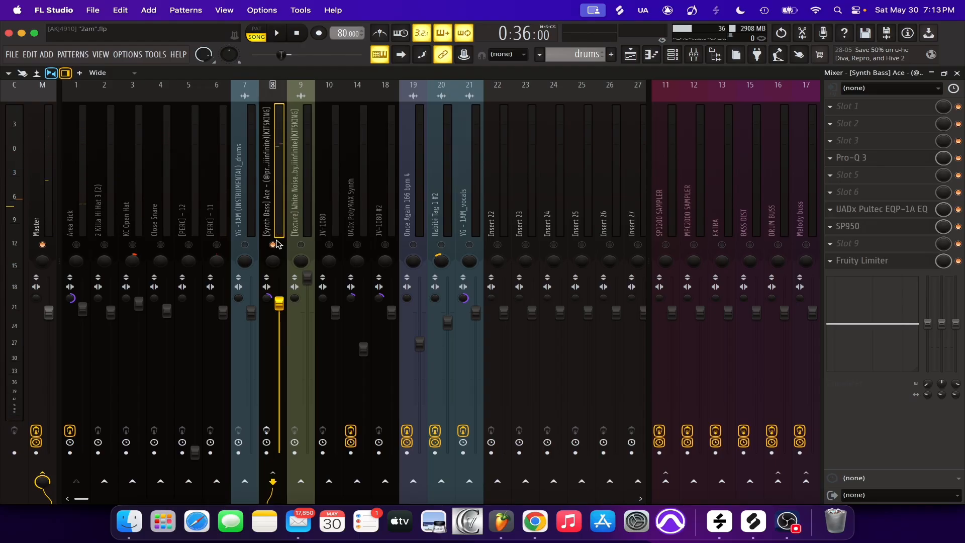
Inspect the low-cut band and its slope options in Pro-Q 3 on the synth bass track, then close the plugin
click(879, 158)
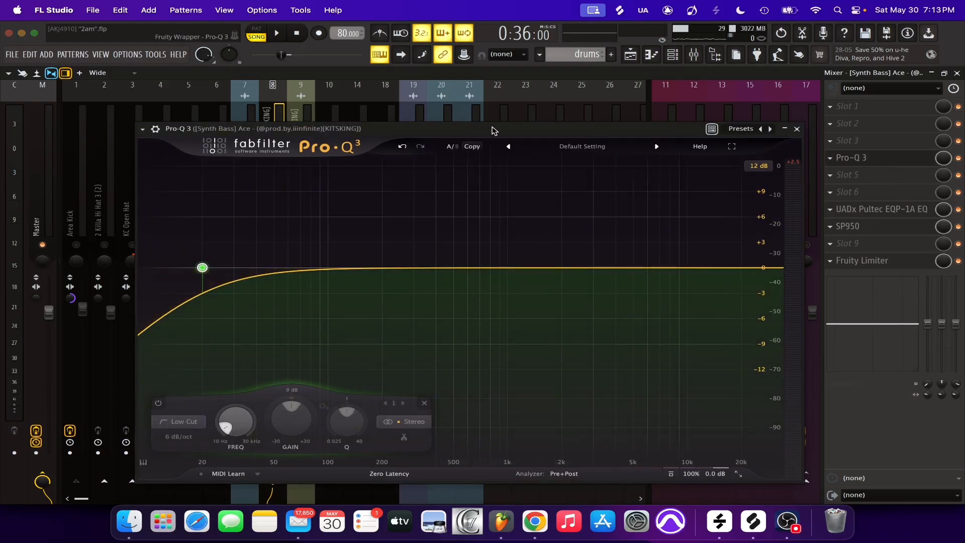
drag(493, 130, 679, 107)
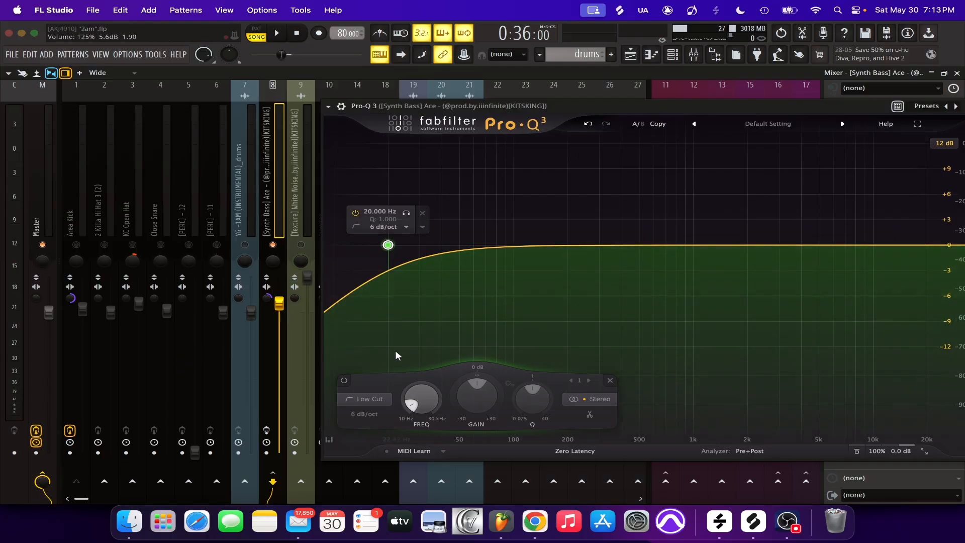
click(405, 229)
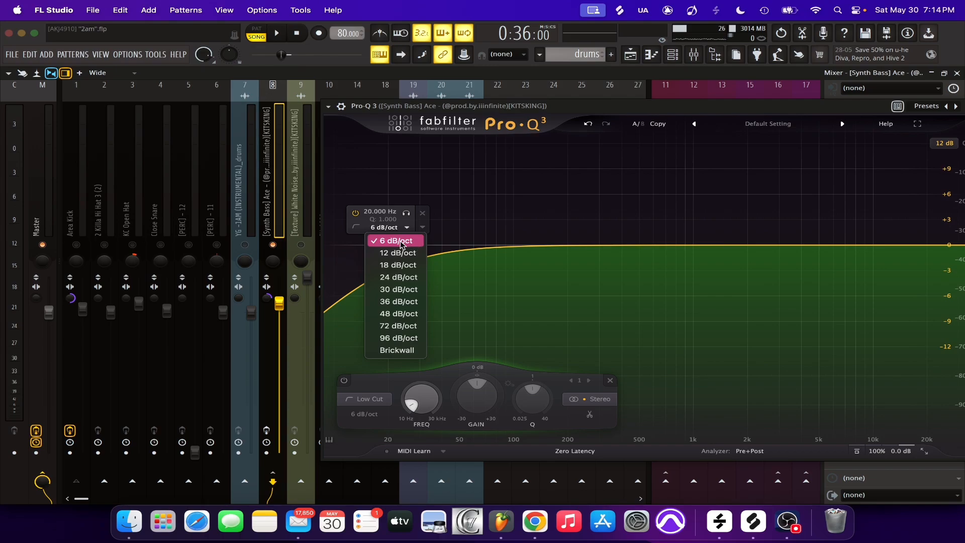
click(699, 109)
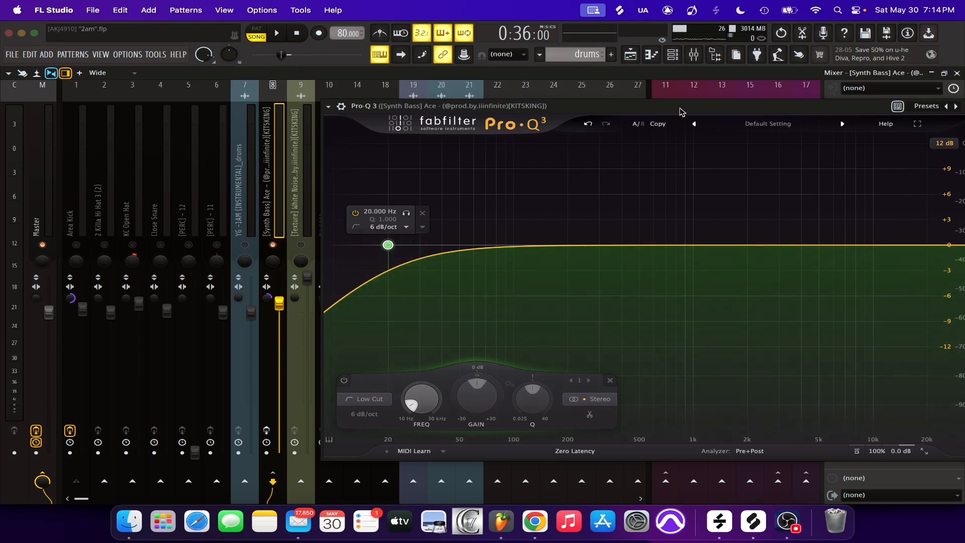
drag(684, 108, 412, 129)
click(710, 130)
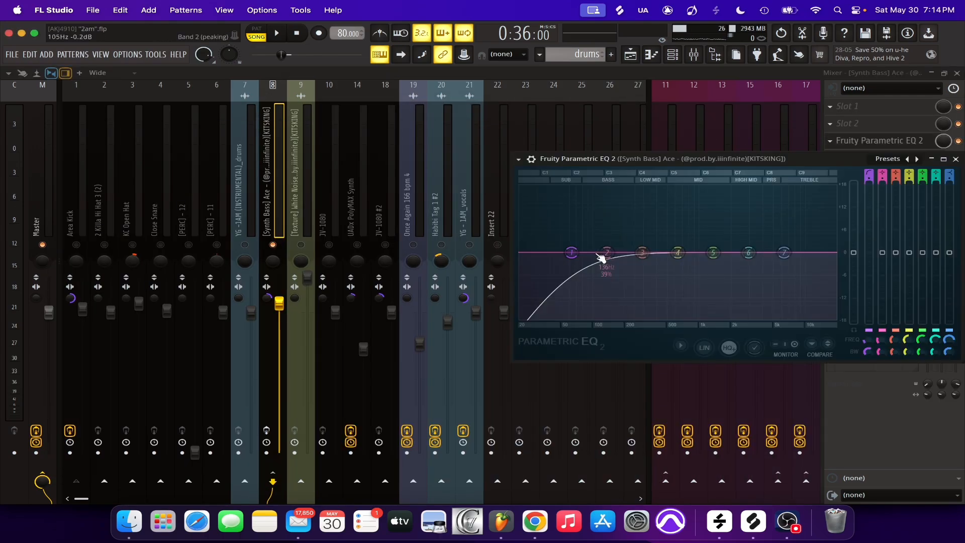
Recreate the low cut with band 1 of Fruity Parametric EQ 2 on the synth bass track, then delete that EQ
drag(603, 259, 534, 252)
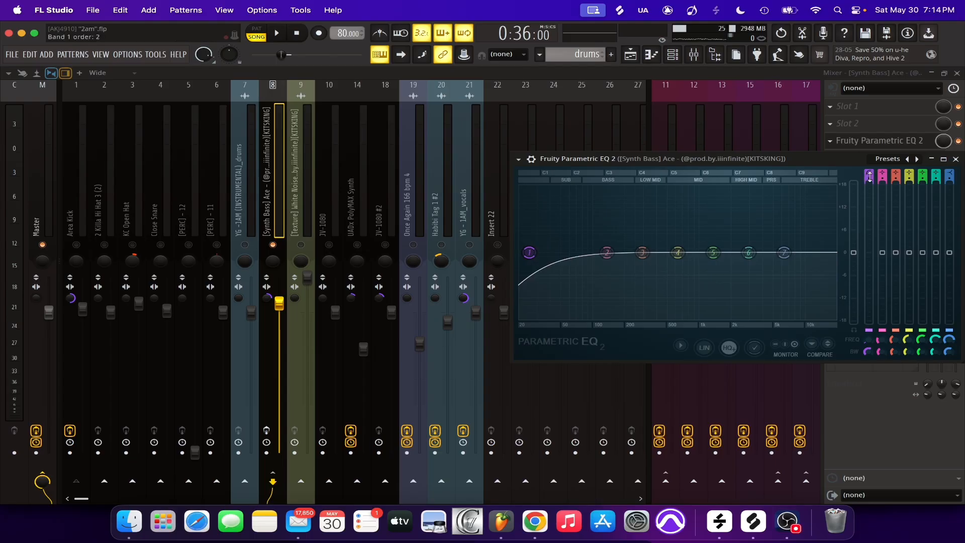
drag(870, 177, 692, 118)
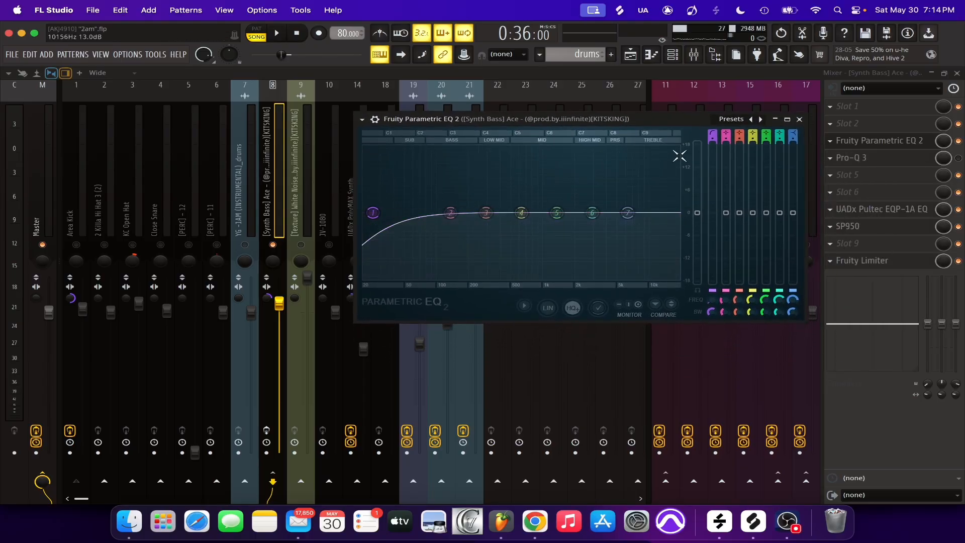
click(847, 139)
click(837, 145)
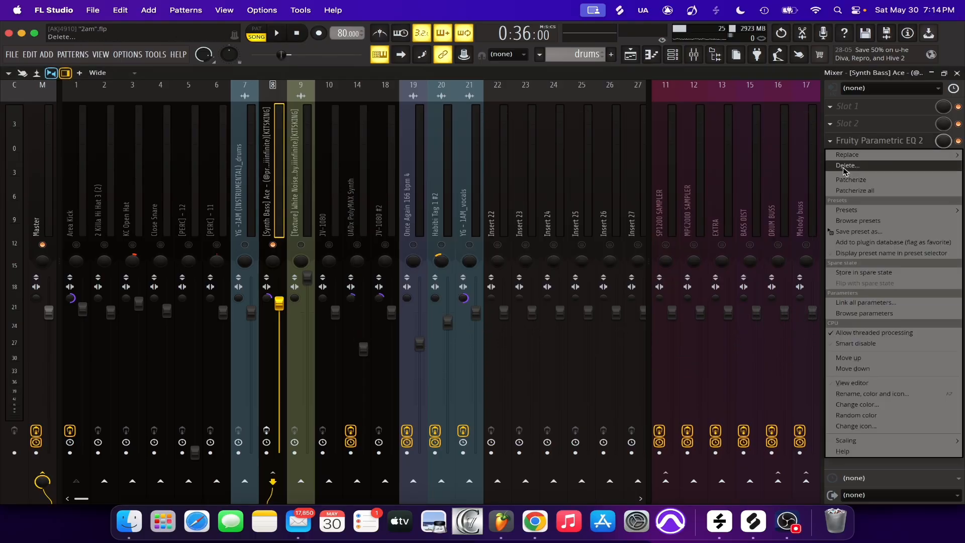
click(847, 172)
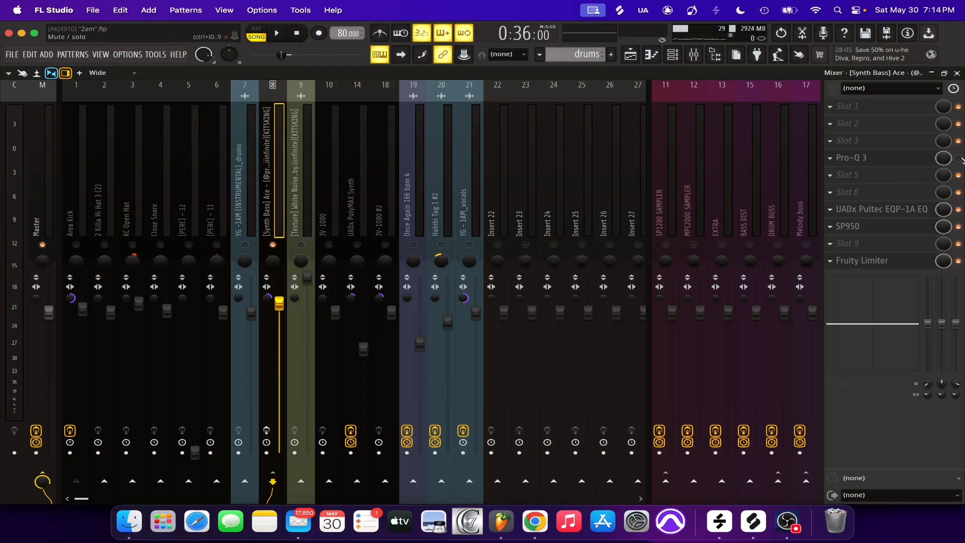
Compare the soloed synth bass without and with Pro-Q 3 during playback, leaving the EQ enabled
key(space)
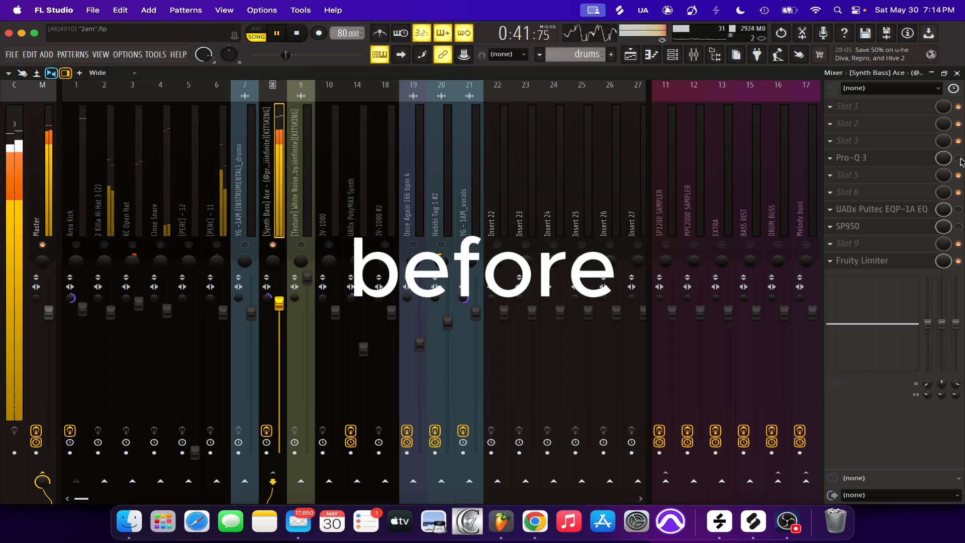
click(958, 158)
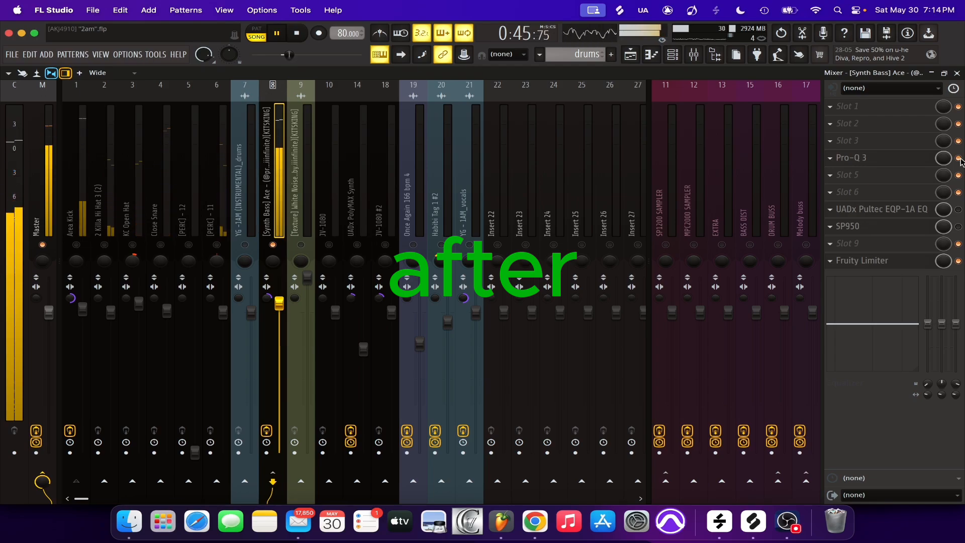
Stop playback, inspect the UADx Pultec EQP-1A EQ settings on the synth bass track, and enable the EQ
key(space)
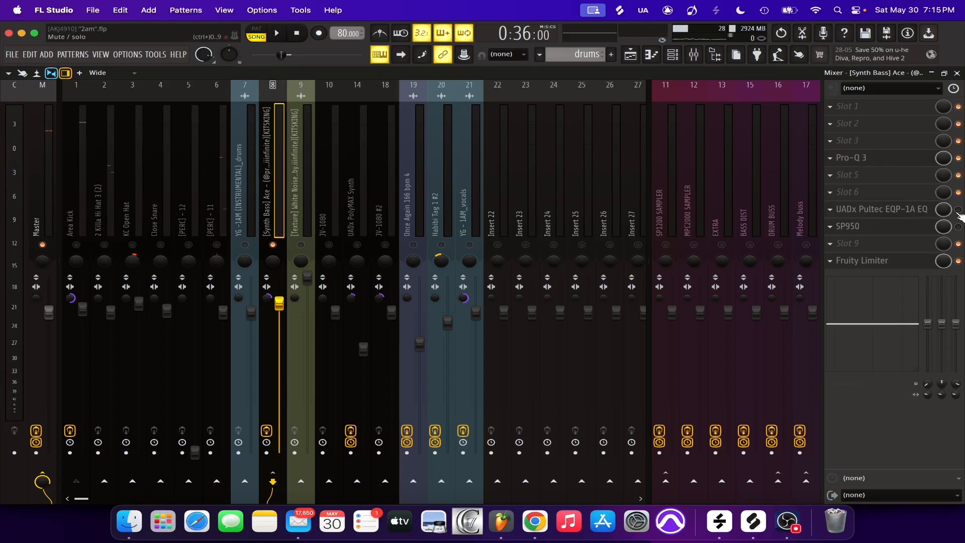
click(885, 210)
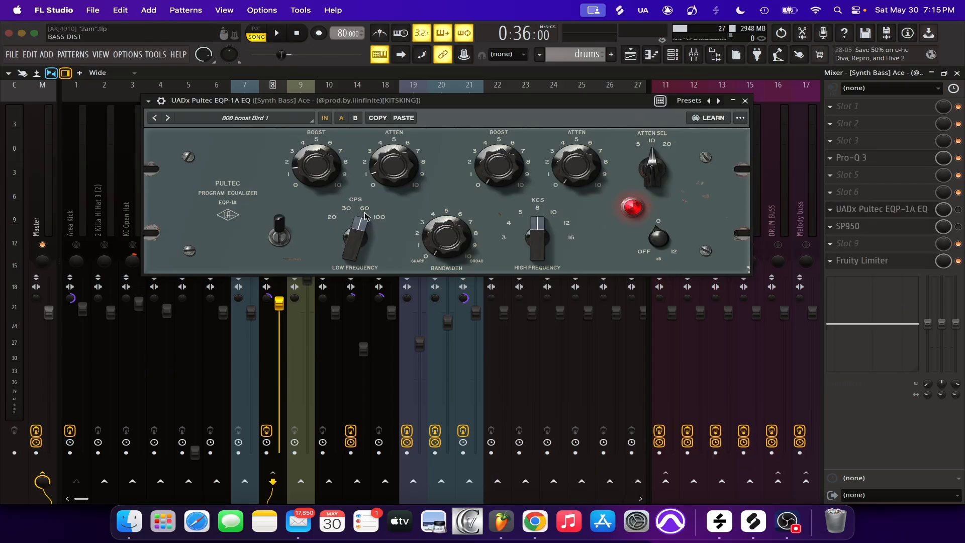
Inspect the SP950 settings on the synth bass track and compare playback without and with it, leaving SP950 enabled
click(887, 229)
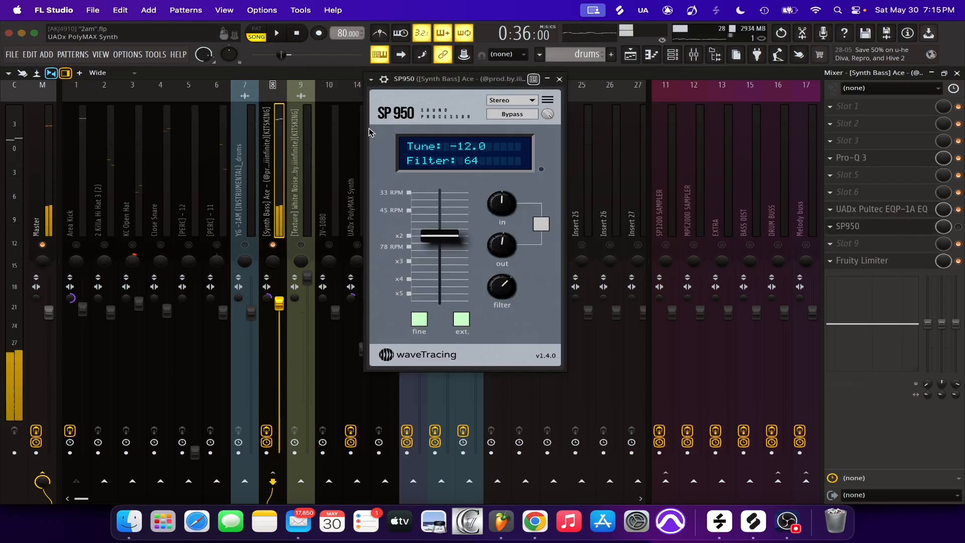
click(541, 171)
click(541, 171)
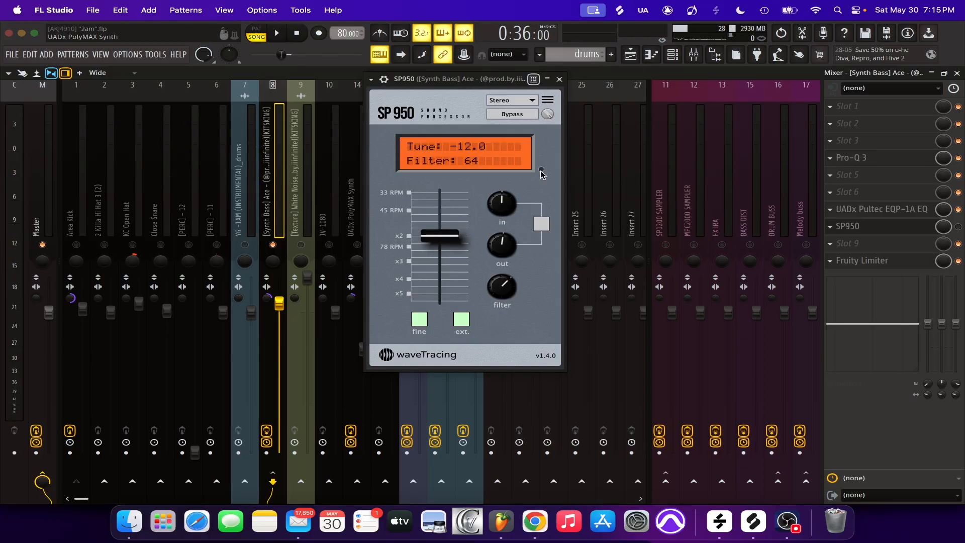
click(541, 171)
click(541, 171)
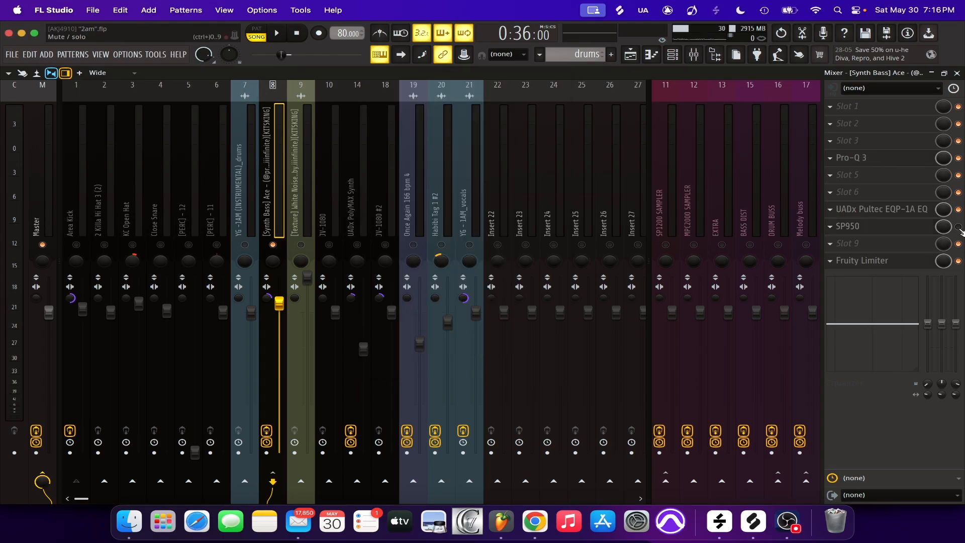
key(space)
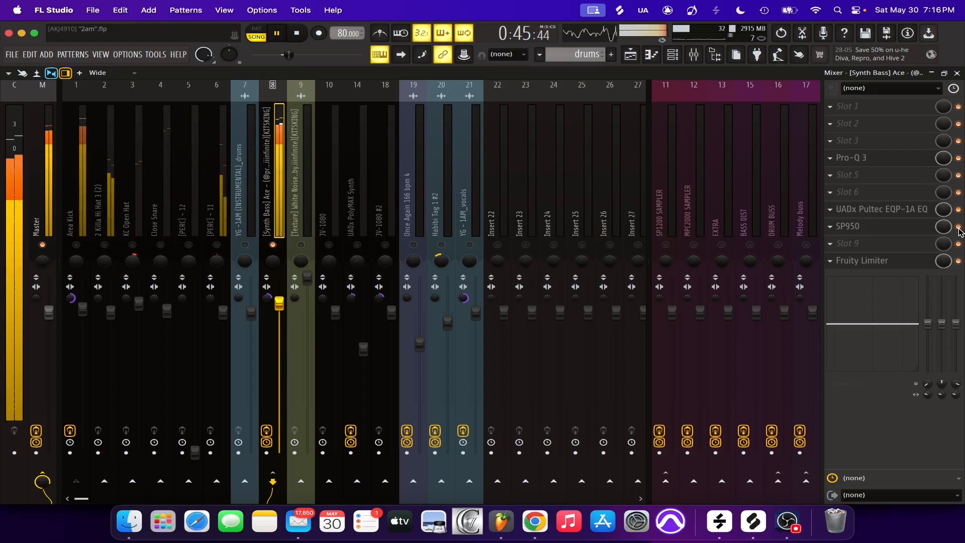
key(space)
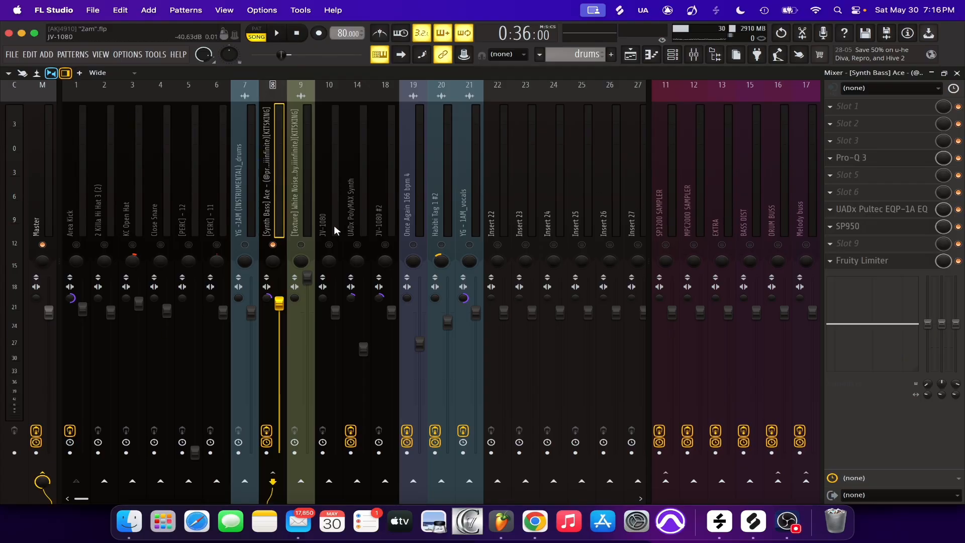
Inspect the sidechain input of Fruity Limiter on the synth bass track, then close the plugin and bypass it
click(898, 263)
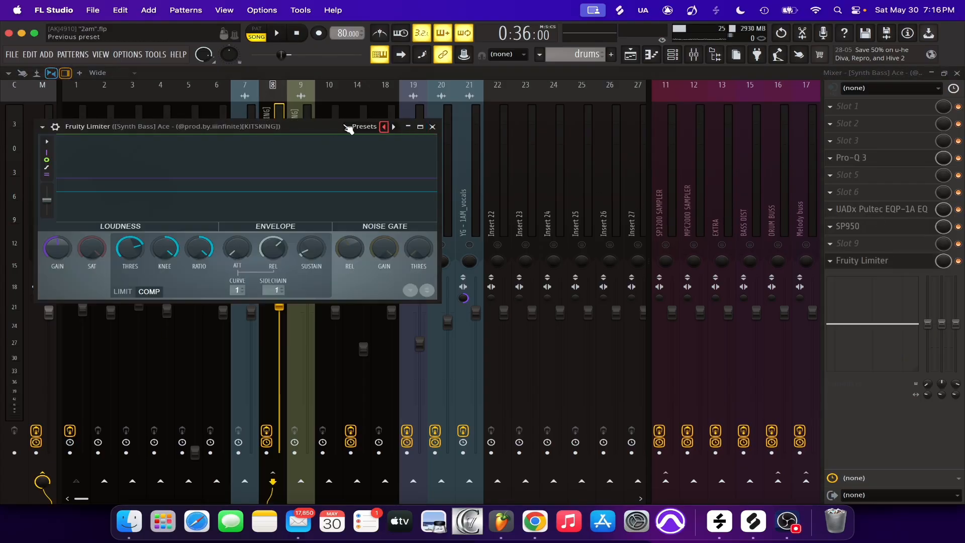
drag(311, 126, 572, 128)
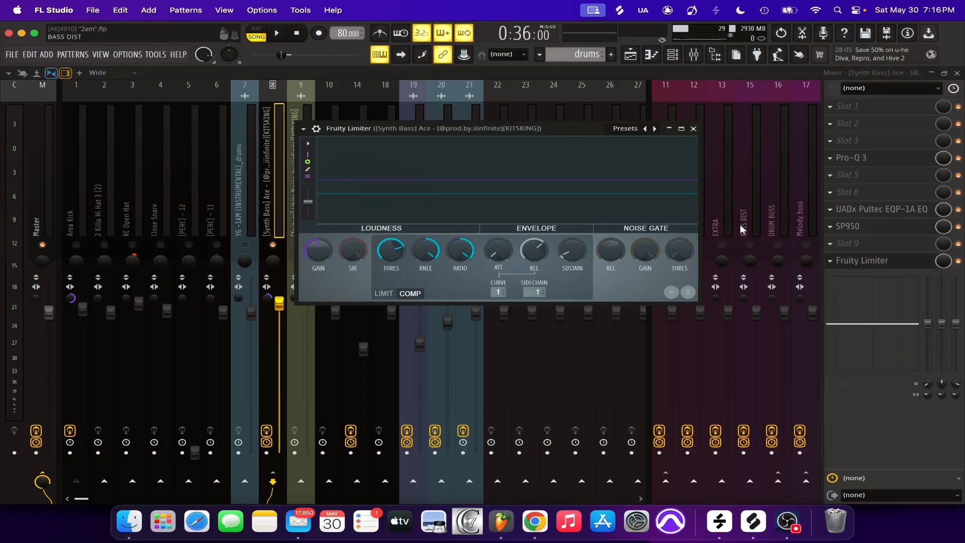
click(532, 288)
click(578, 274)
click(694, 129)
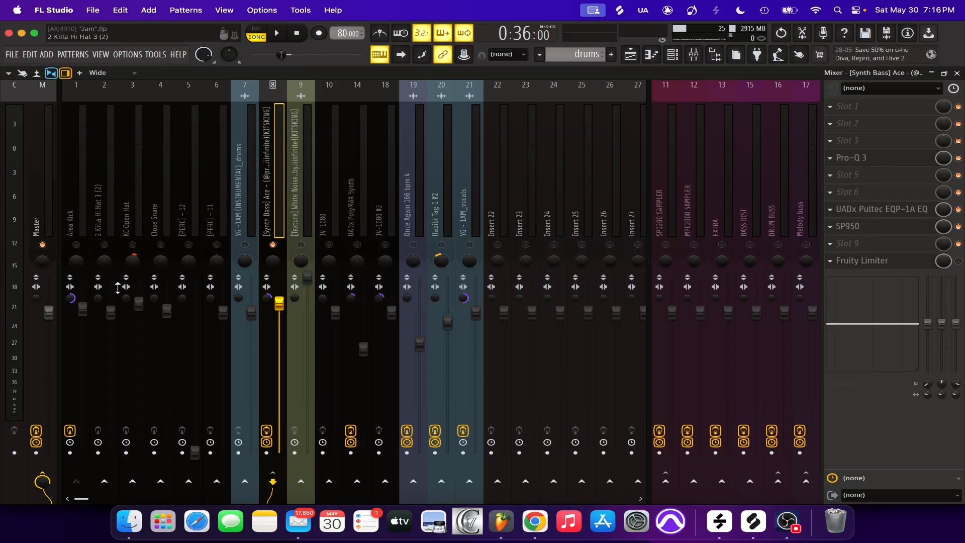
Compare the kick and synth bass with Fruity Limiter bypassed and enabled, then leave it enabled and unsolo the mixer tracks
key(space)
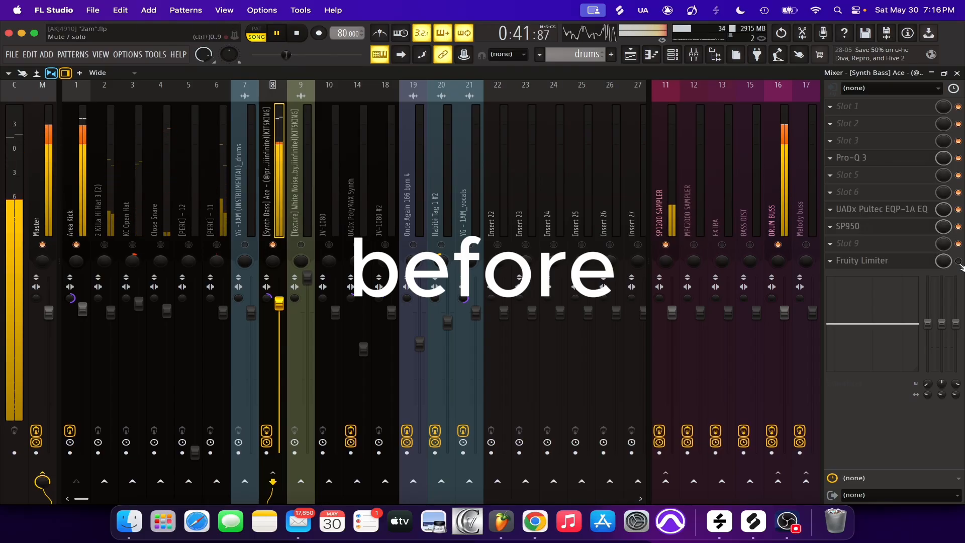
key(space)
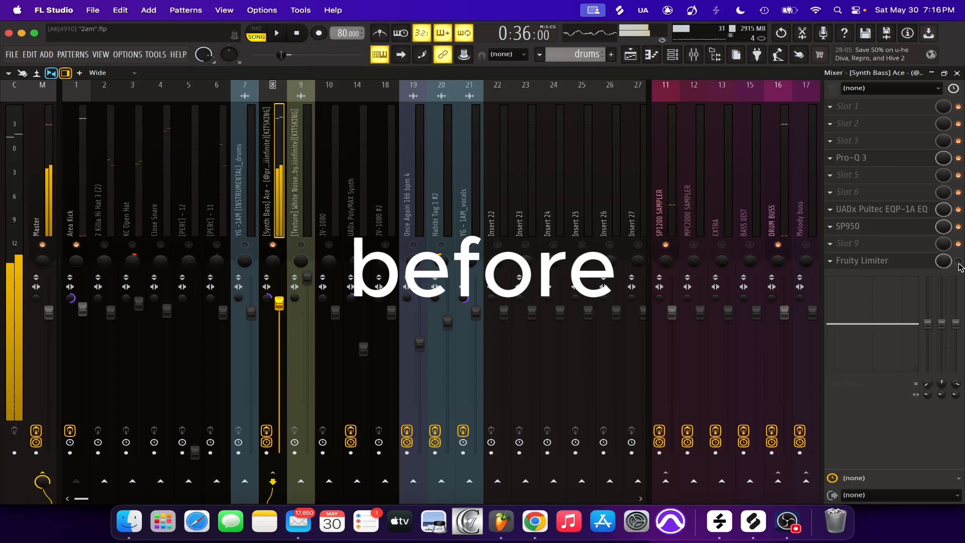
key(space)
click(890, 261)
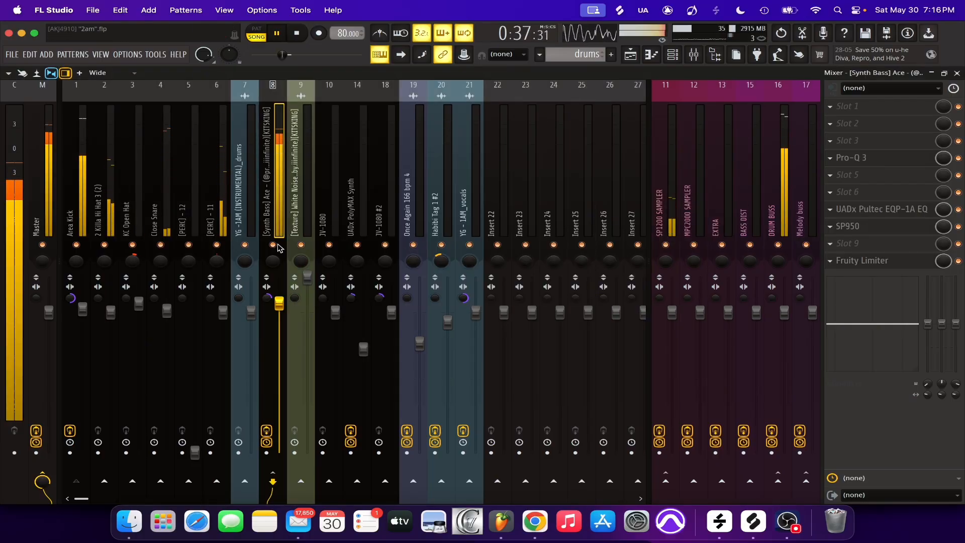
Show the drums pattern in the Channel rack, stop playback and mute every channel except the two snares
click(673, 52)
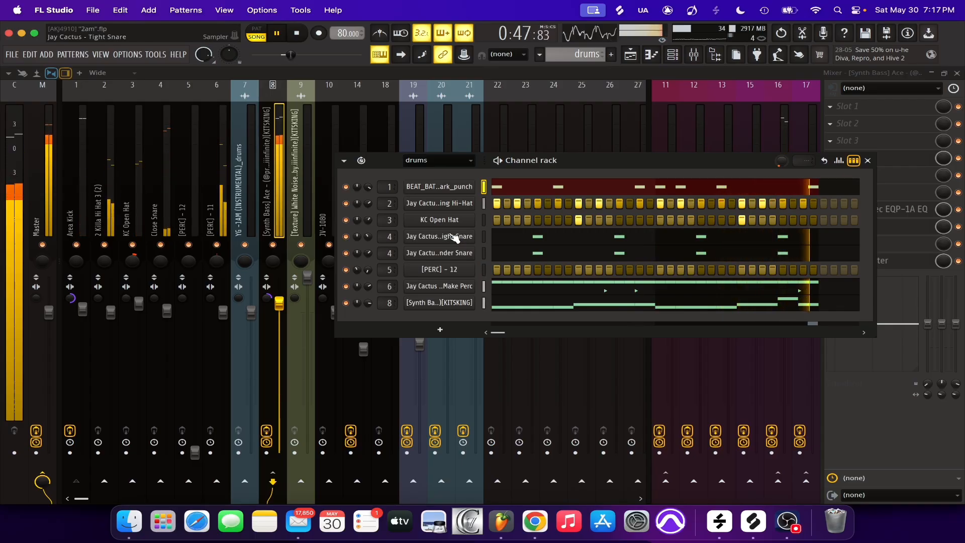
key(space)
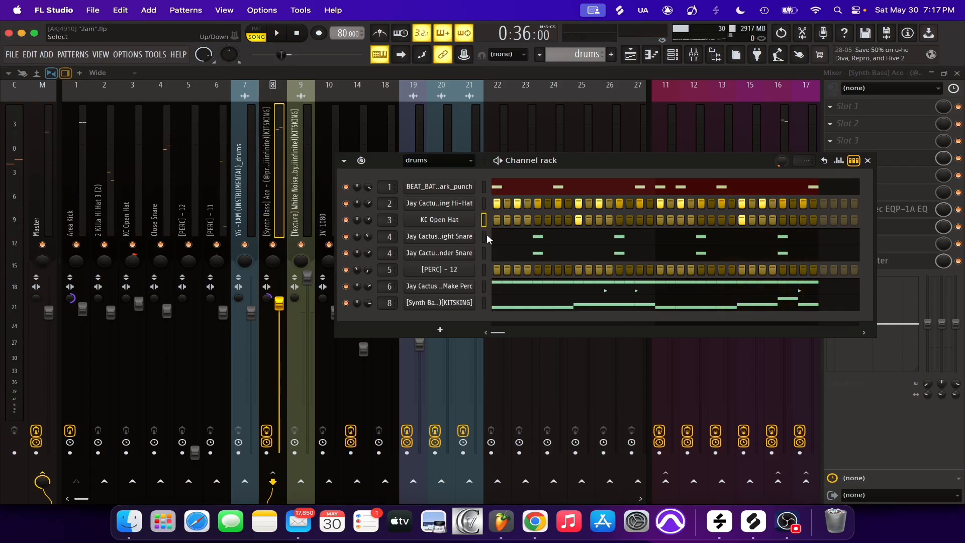
right_click(354, 254)
click(355, 257)
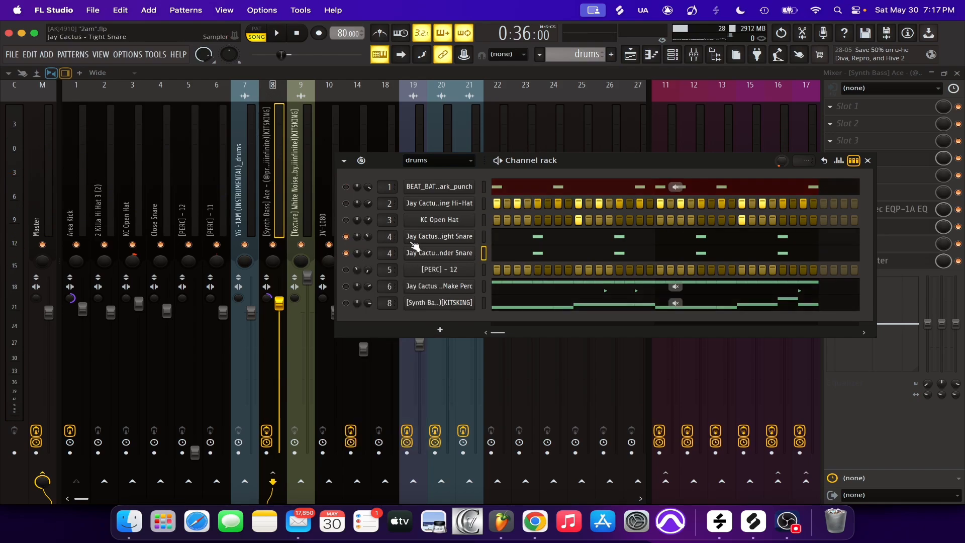
Inspect the Sampler settings of the Wastelander Snare channel, then close its window
click(442, 253)
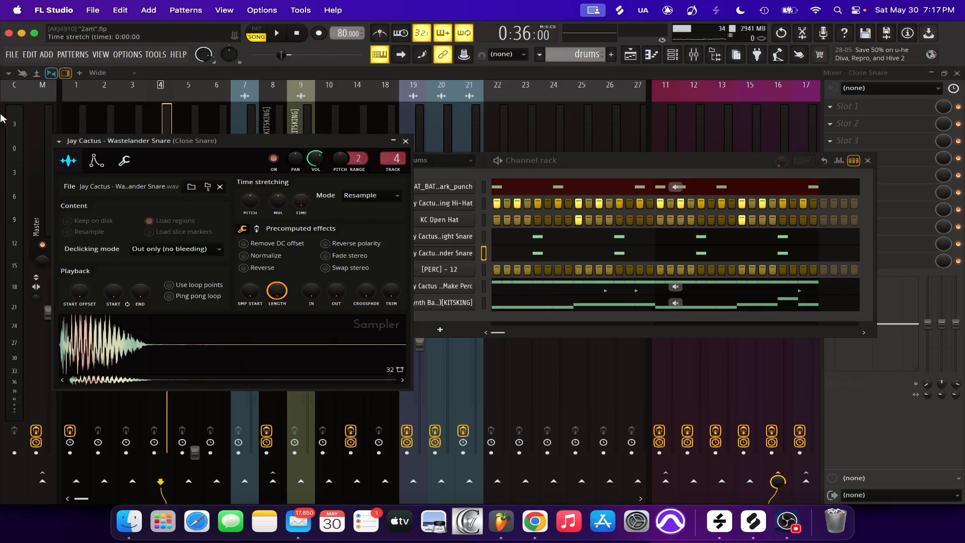
drag(144, 139, 255, 144)
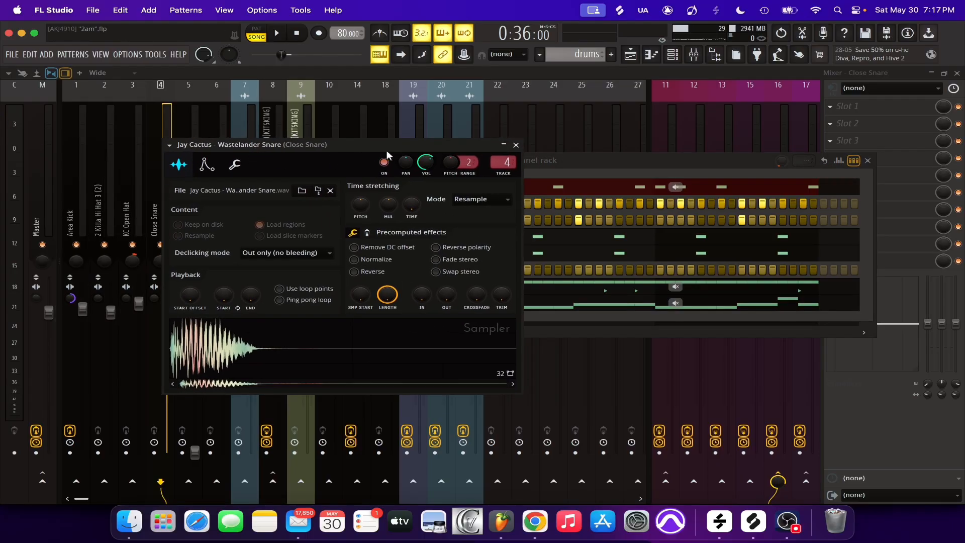
click(515, 146)
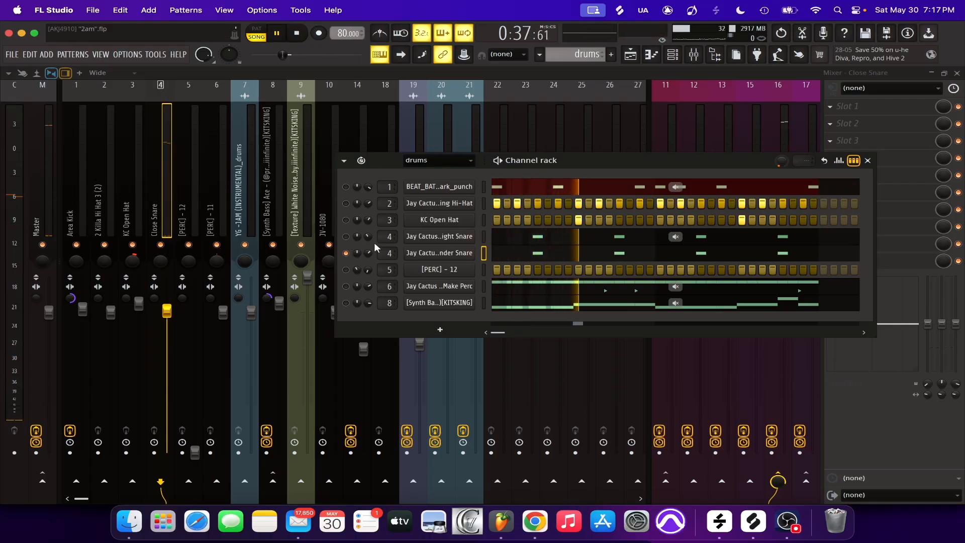
Listen to the snares alone and layered, then unmute KC Open Hat, the hi-hat, [PERC] - 12 and Make Perc during playback
key(space)
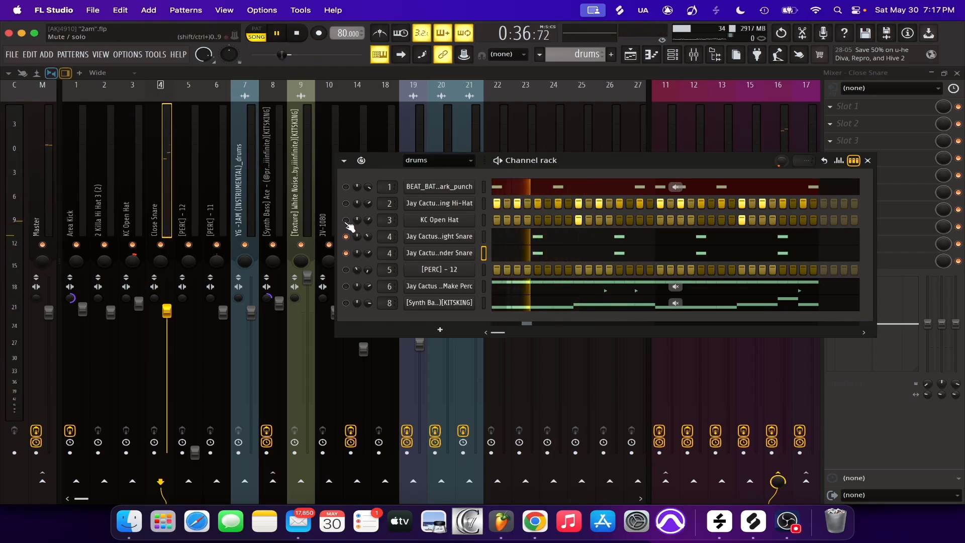
key(space)
key(space)
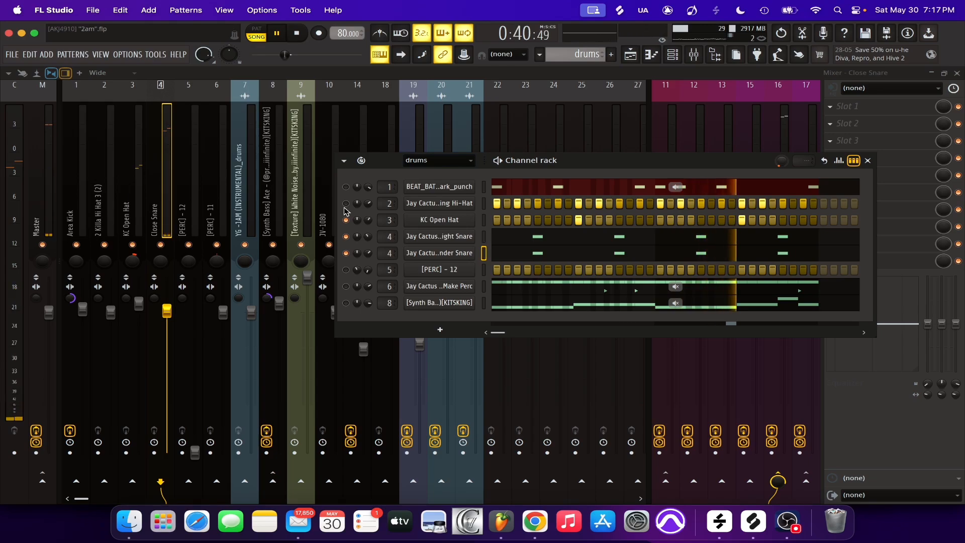
click(345, 203)
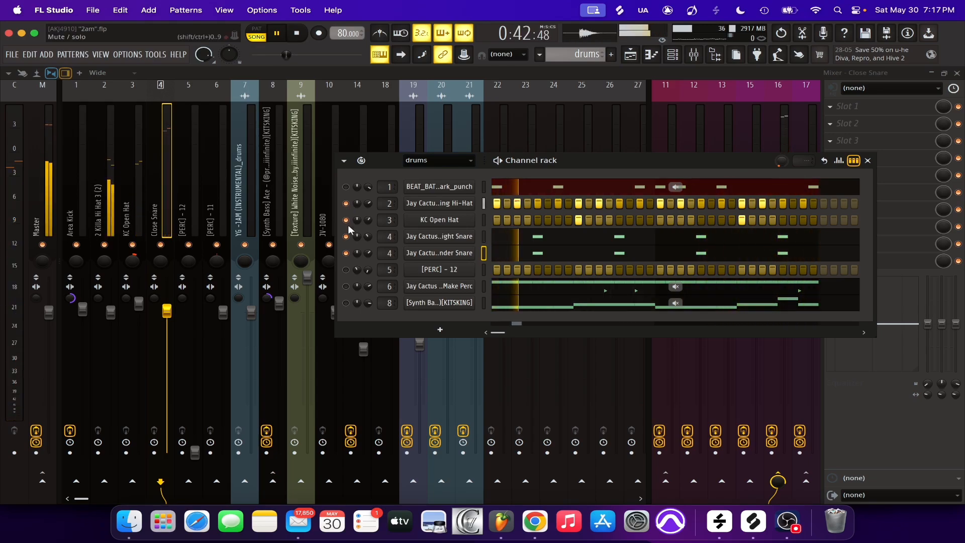
click(346, 269)
click(346, 286)
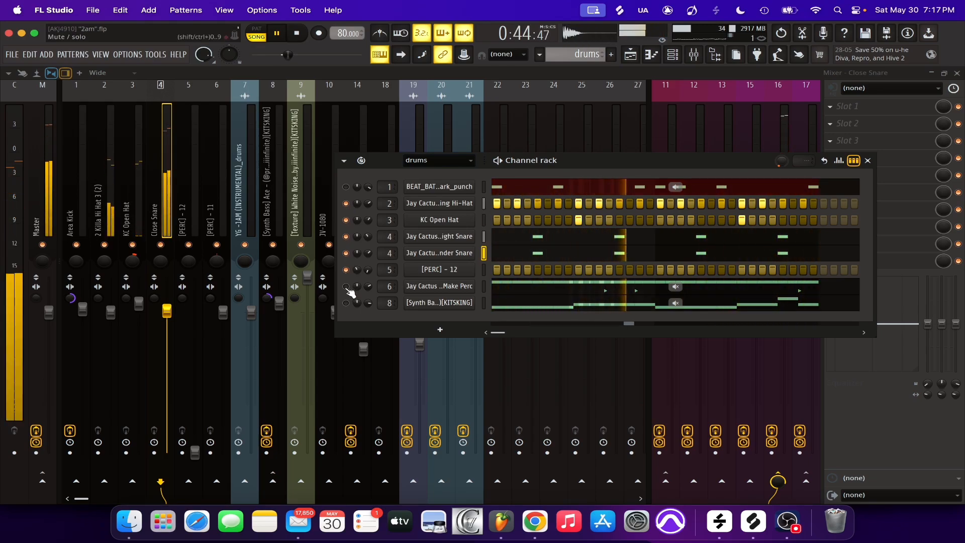
Inspect the Sampler settings of the Make Perc channel during playback, then close its window and stop playback
click(439, 286)
drag(250, 91, 531, 91)
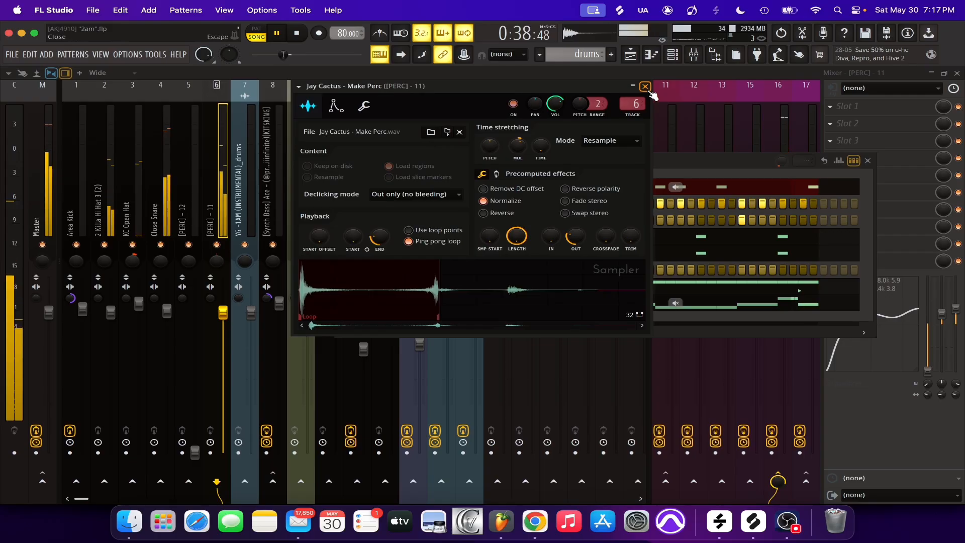
key(space)
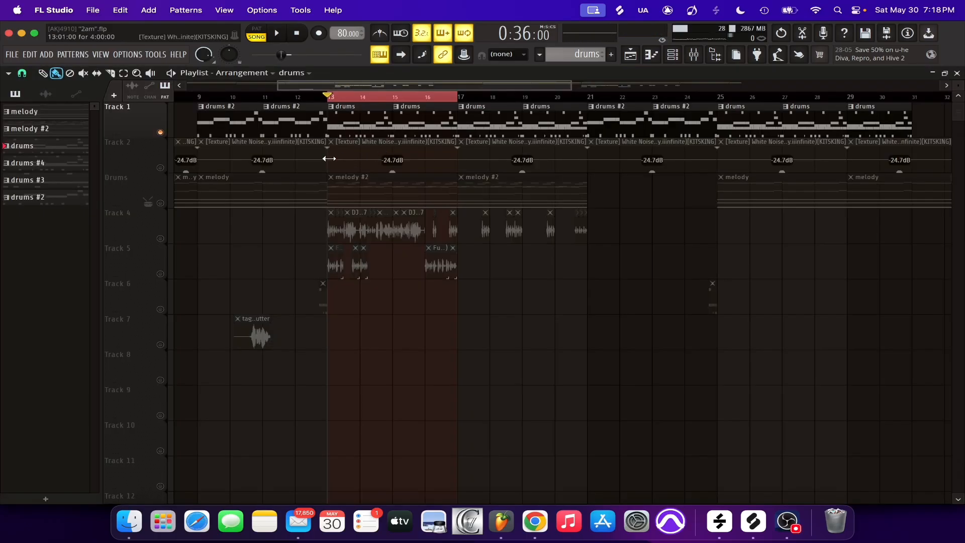
Isolate the [Texture] White Noise clips on playlist Track 2 by unmuting that track and muting Track 1
click(161, 168)
click(342, 158)
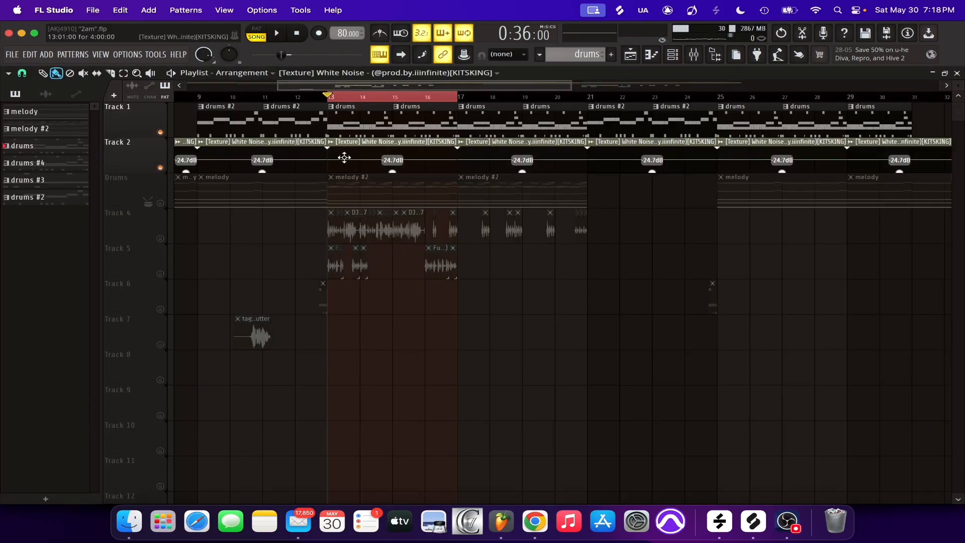
click(160, 133)
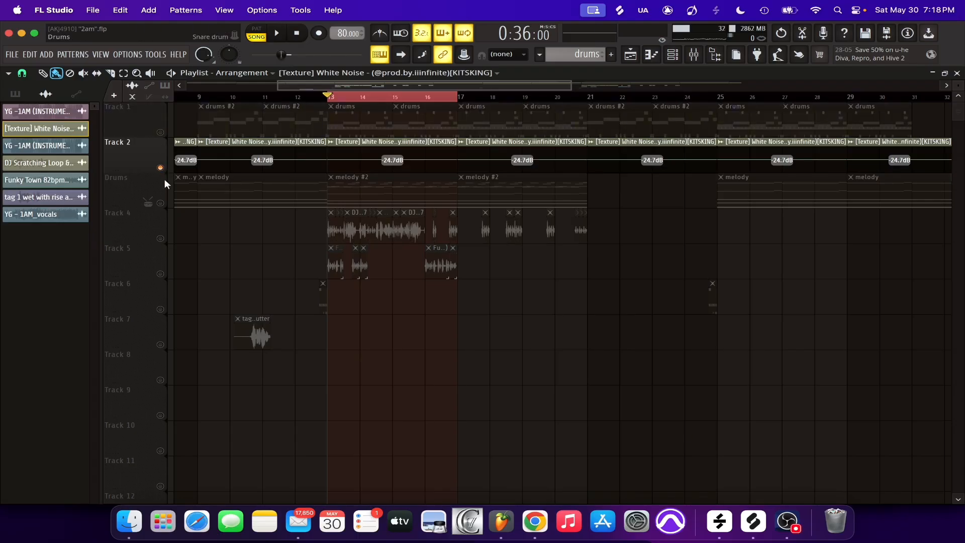
Play the white noise texture and inspect its mixer track's EQ and routing to the Melody buss
key(F9)
key(space)
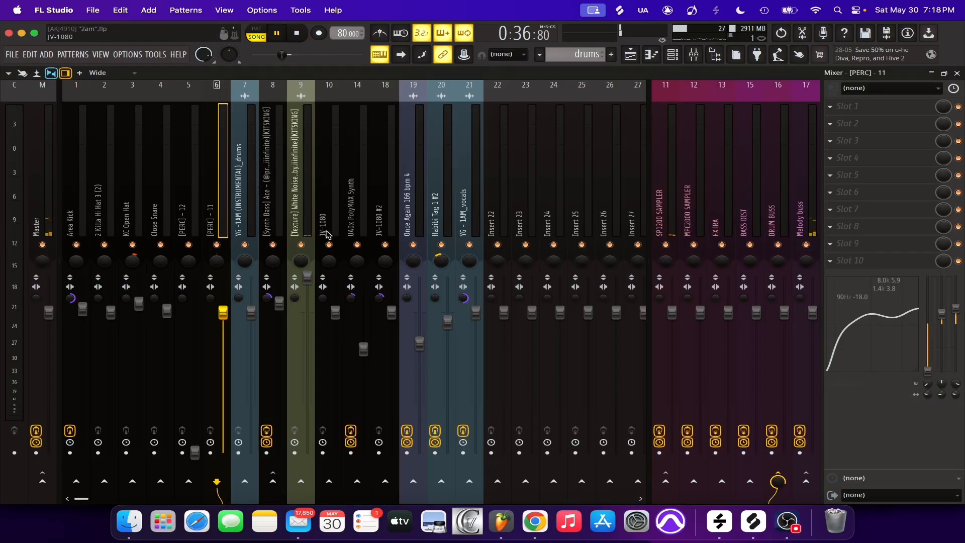
click(312, 217)
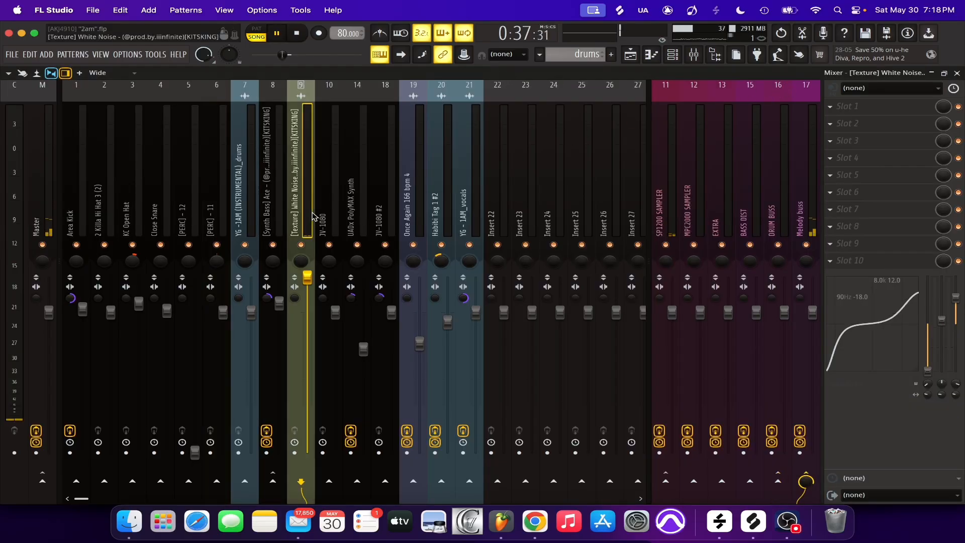
click(812, 224)
click(298, 227)
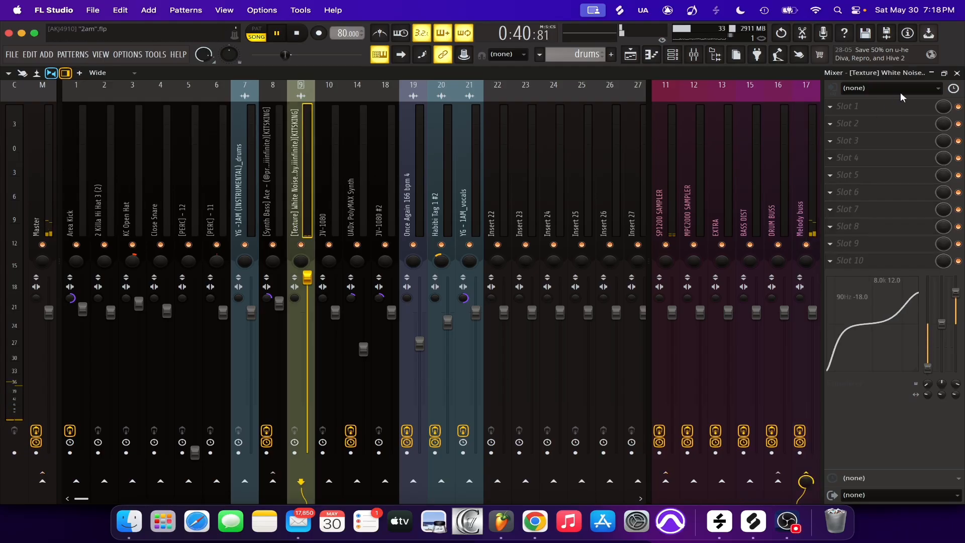
key(space)
Solo the playlist track holding the melody clips and show the melody #2 pattern in the Channel rack
key(F5)
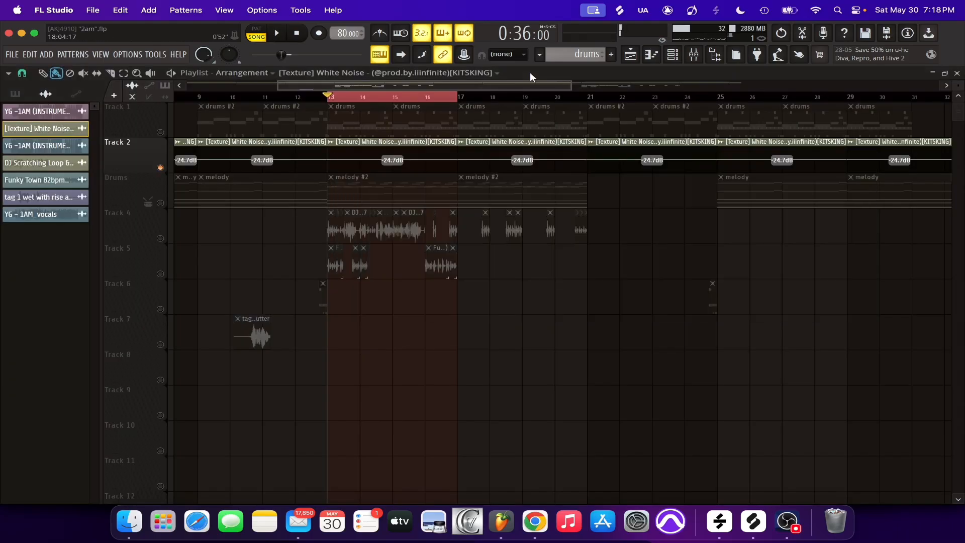
right_click(166, 203)
click(387, 187)
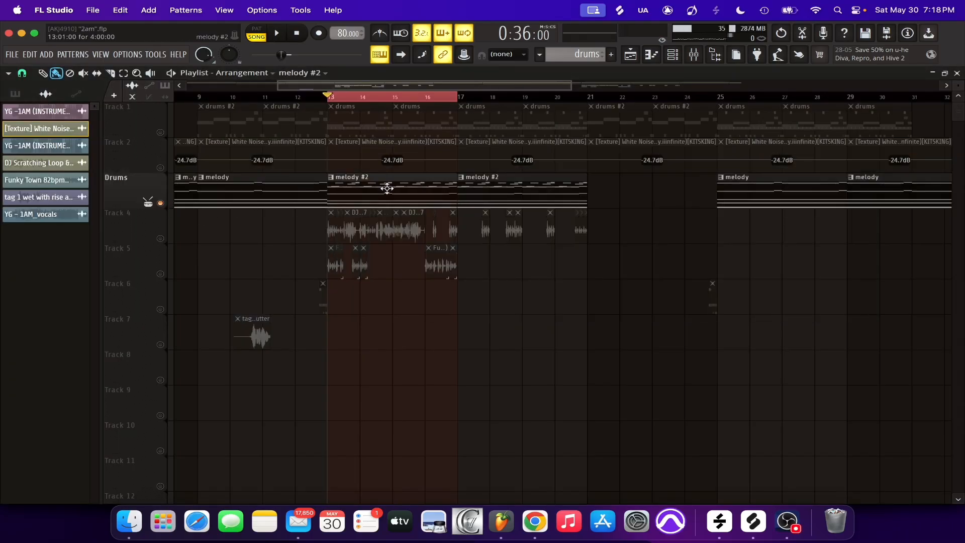
click(674, 54)
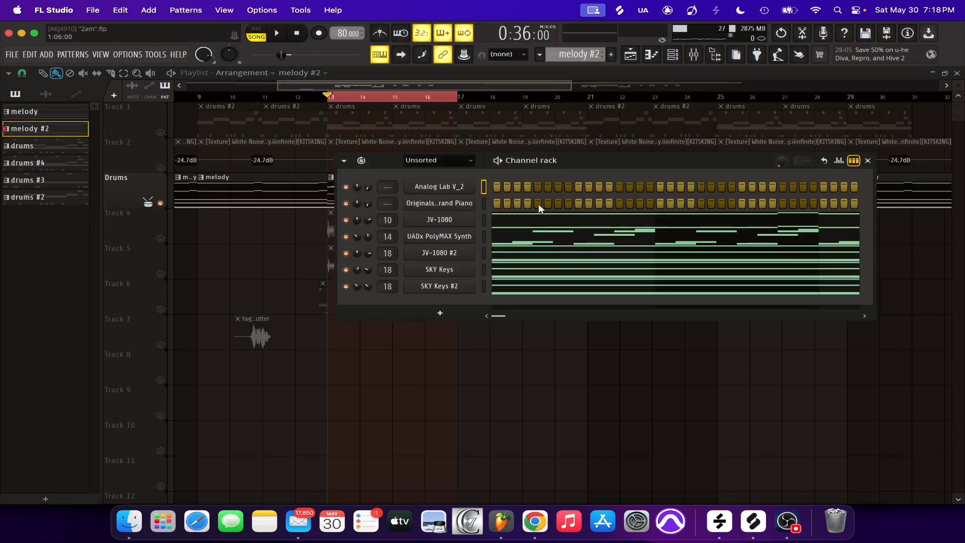
Examine the JV-1080 notes of the melody #2 pattern in the Piano roll, briefly playing them back
click(491, 257)
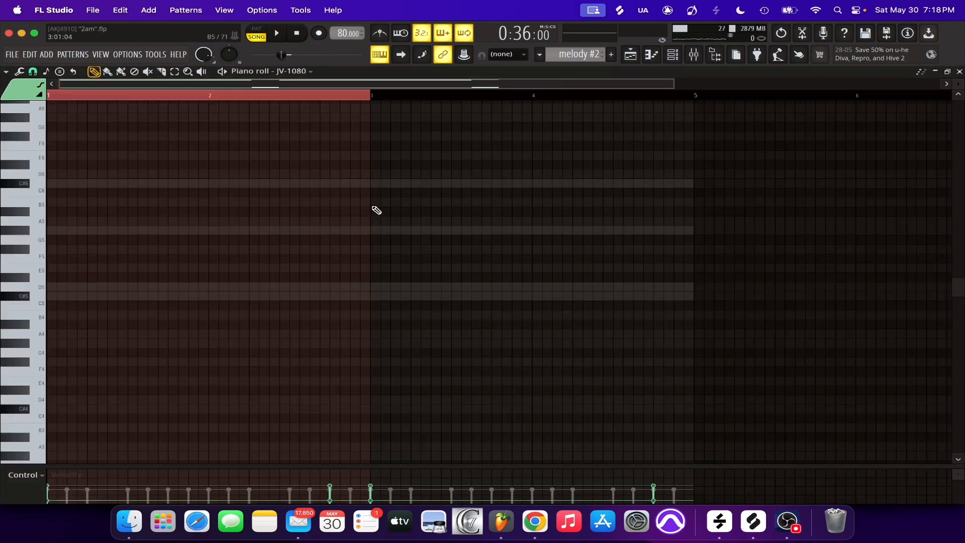
key(space)
scroll(400, 196, up, 9)
key(space)
scroll(532, 131, down, 3)
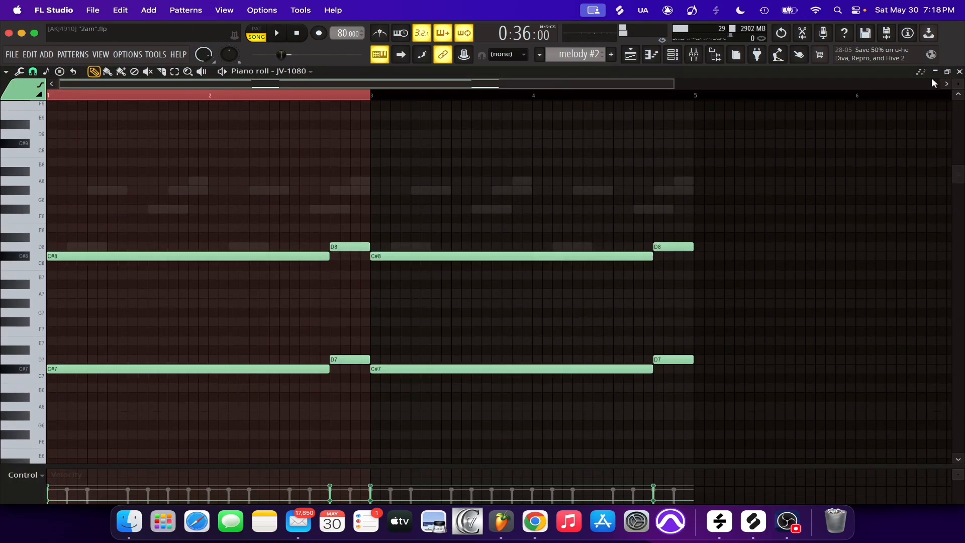
Inspect the JV-1080 mixer track during playback, then return to its notes in the Piano roll
click(694, 55)
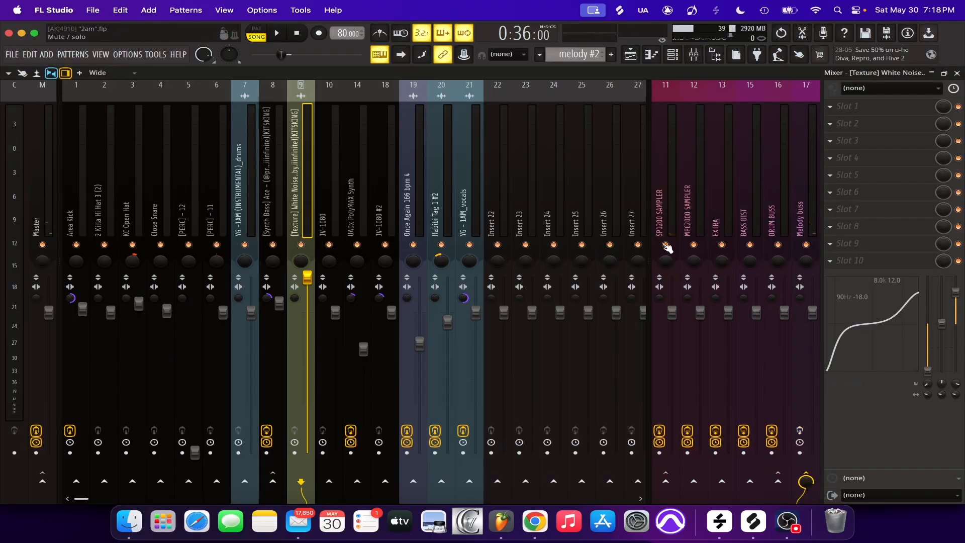
click(340, 221)
click(957, 73)
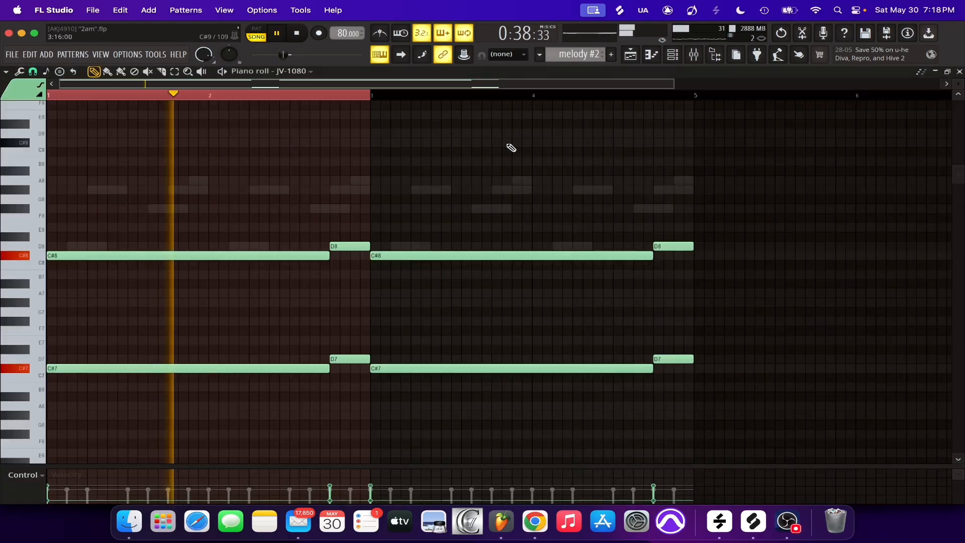
scroll(440, 102, down, 1)
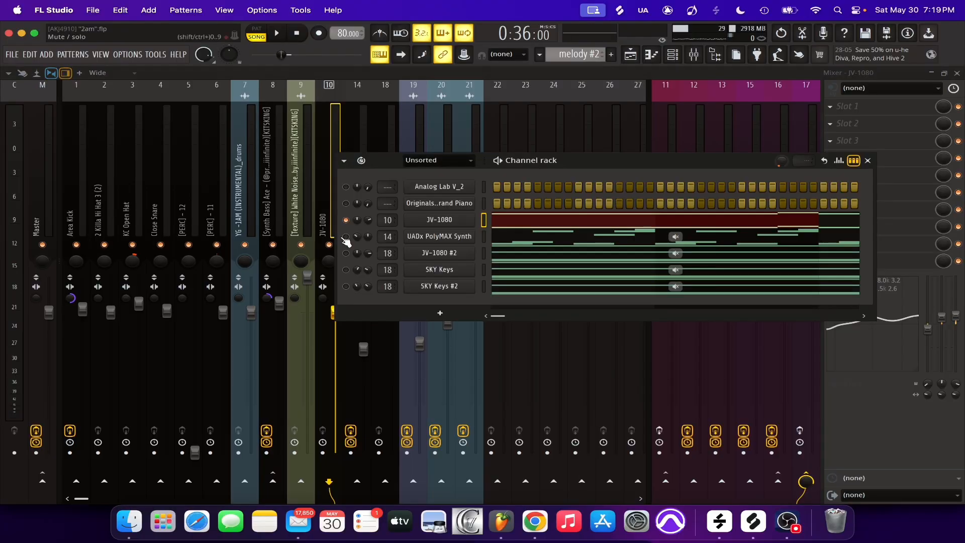
Play the UADx PolyMAX Synth part and examine its melody #2 notes in the Piano roll
click(440, 240)
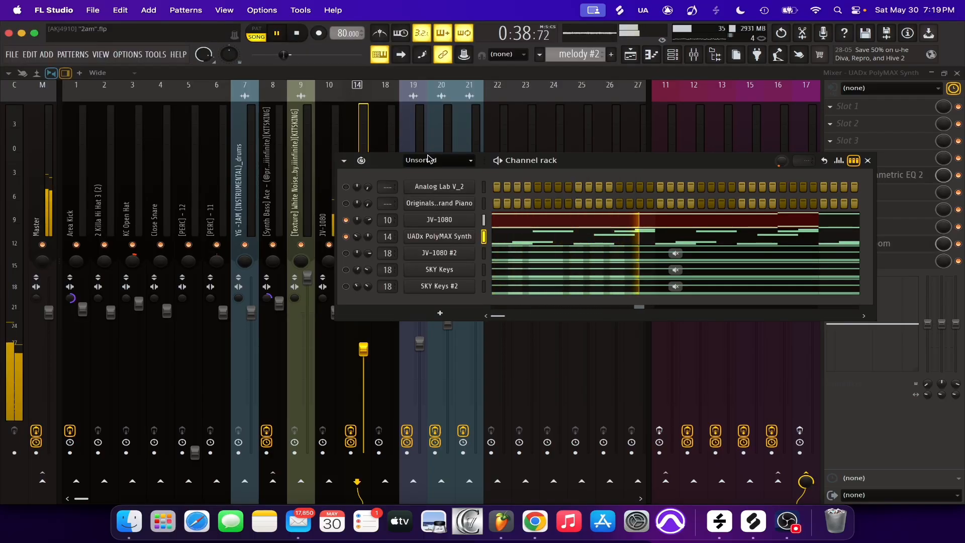
click(498, 237)
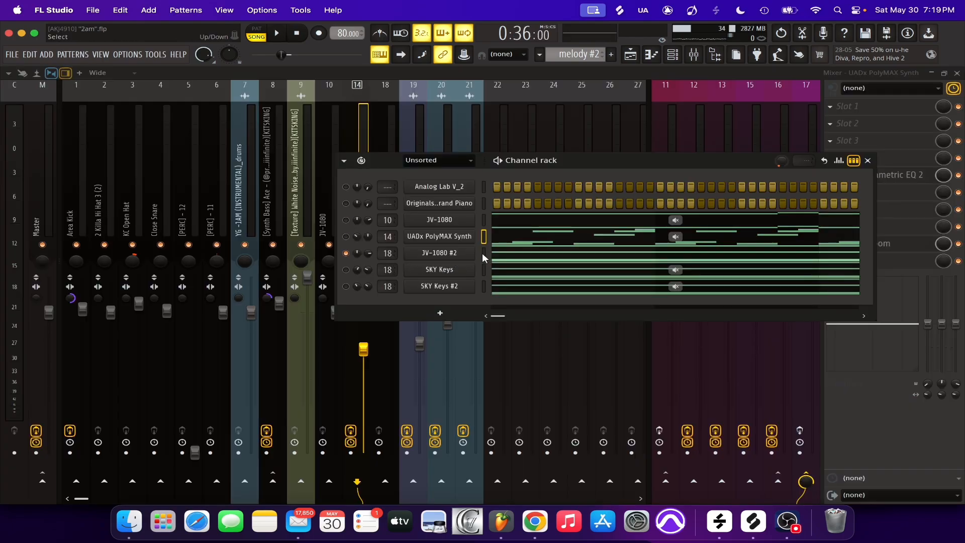
Play the JV-1080 #2 part and examine its sustained chord notes in the Piano roll
click(483, 253)
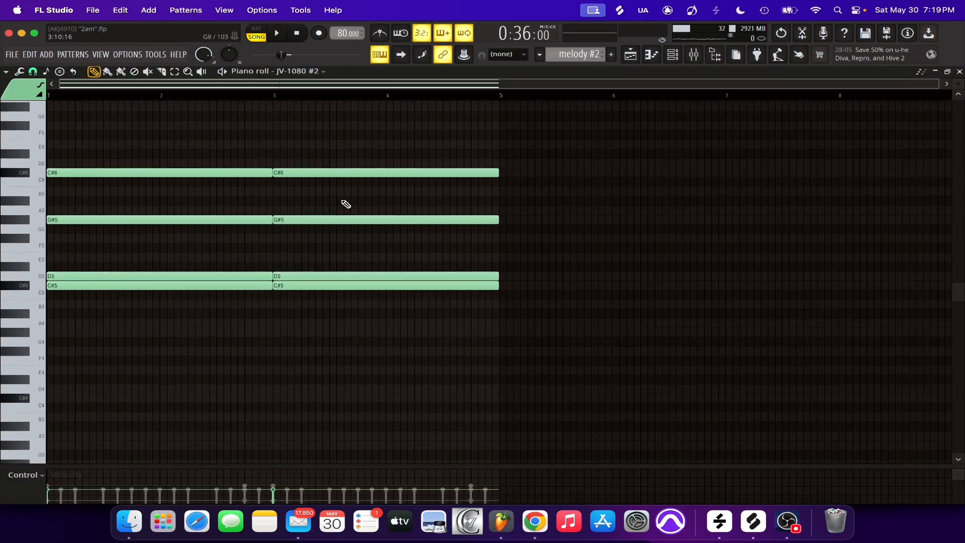
key(space)
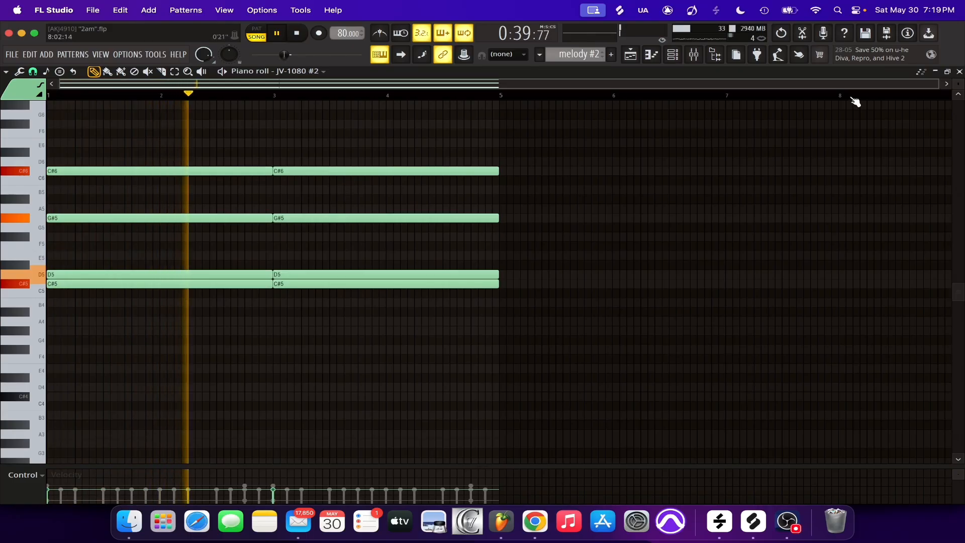
click(960, 72)
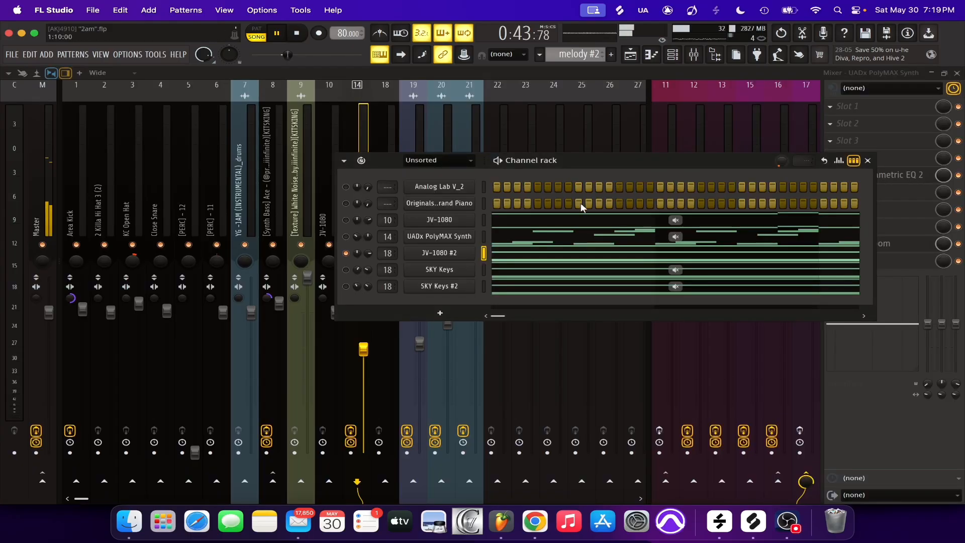
click(517, 256)
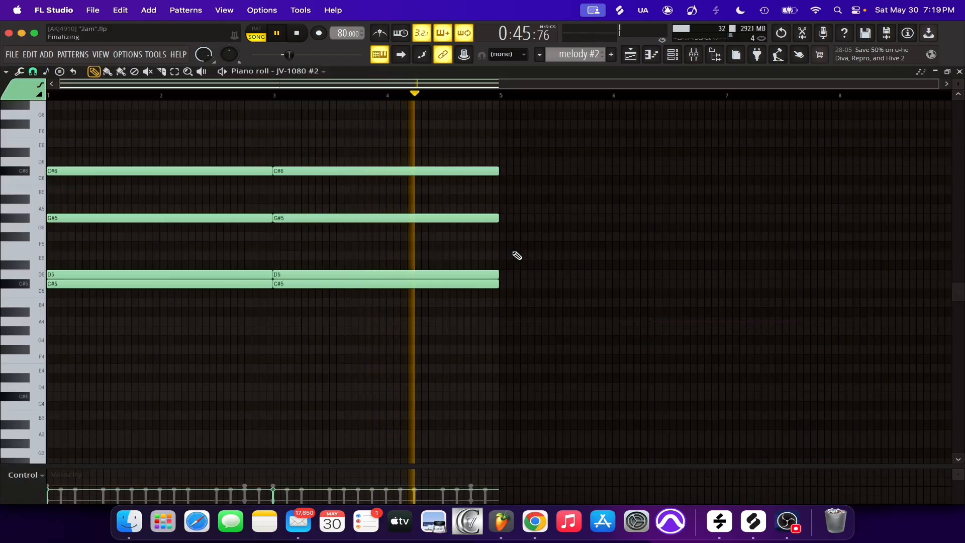
Apply the Strumizer to the JV-1080 #2 chords with an adjusted start time strength and Preserve end enabled
key(alt+s)
drag(432, 251, 433, 263)
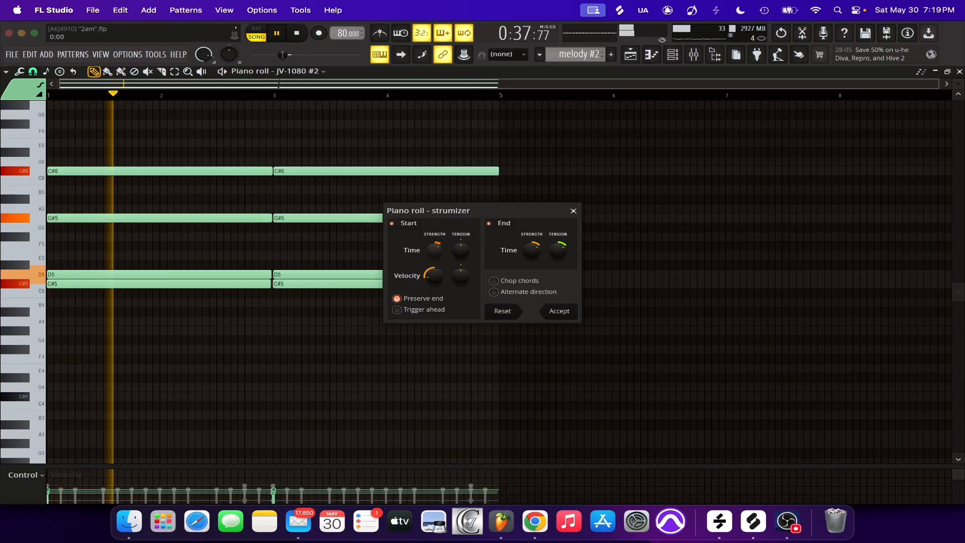
click(571, 313)
Stop playback and enable only the SKY Keys channel in the Channel rack, leaving JV-1080 #2 muted
key(F6)
key(space)
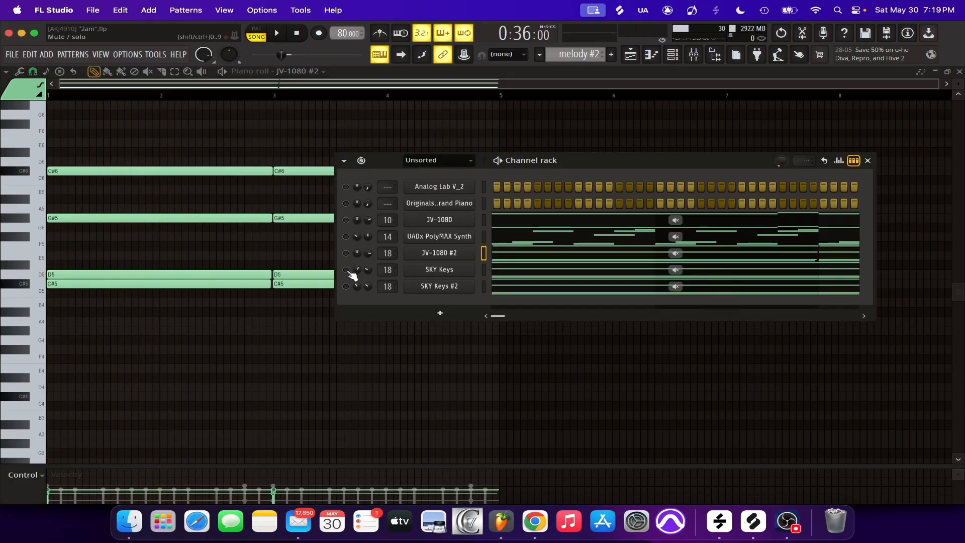
click(346, 270)
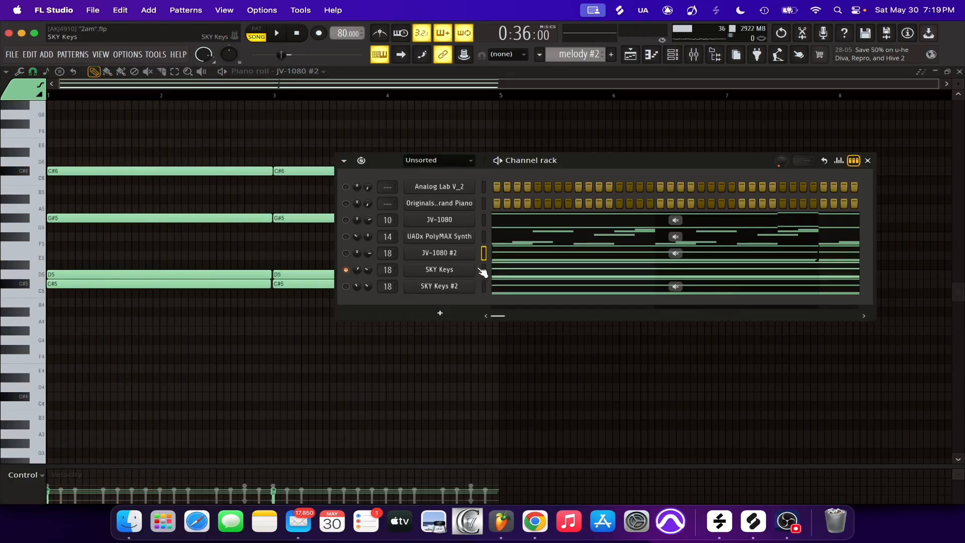
View the SKY Keys instrument, then play the part and examine its chord notes in the Piano roll
click(454, 272)
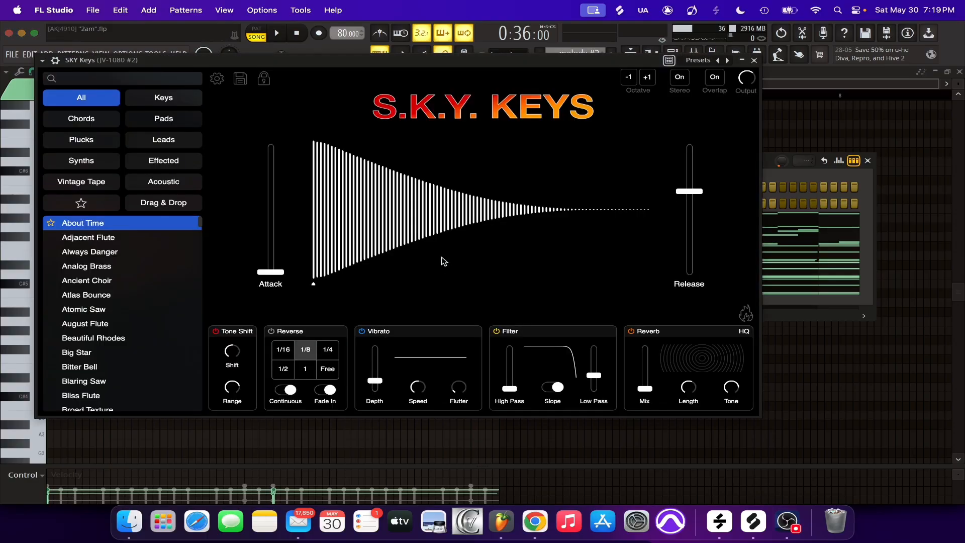
click(755, 62)
key(space)
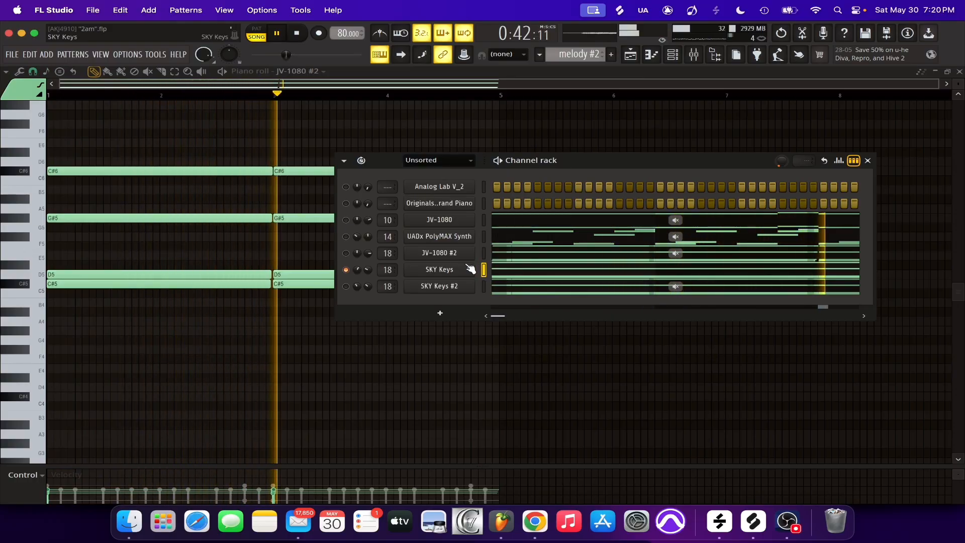
click(508, 279)
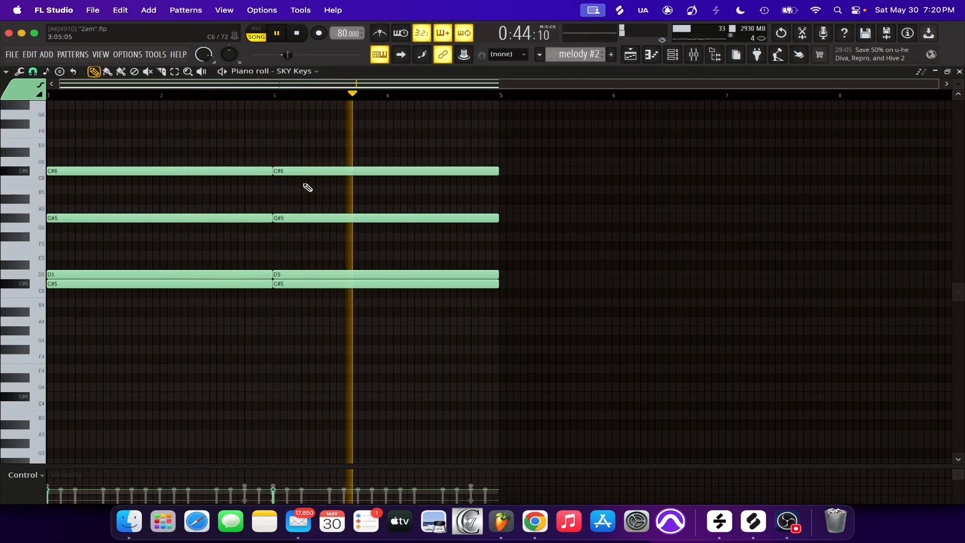
scroll(248, 248, up, 2)
key(space)
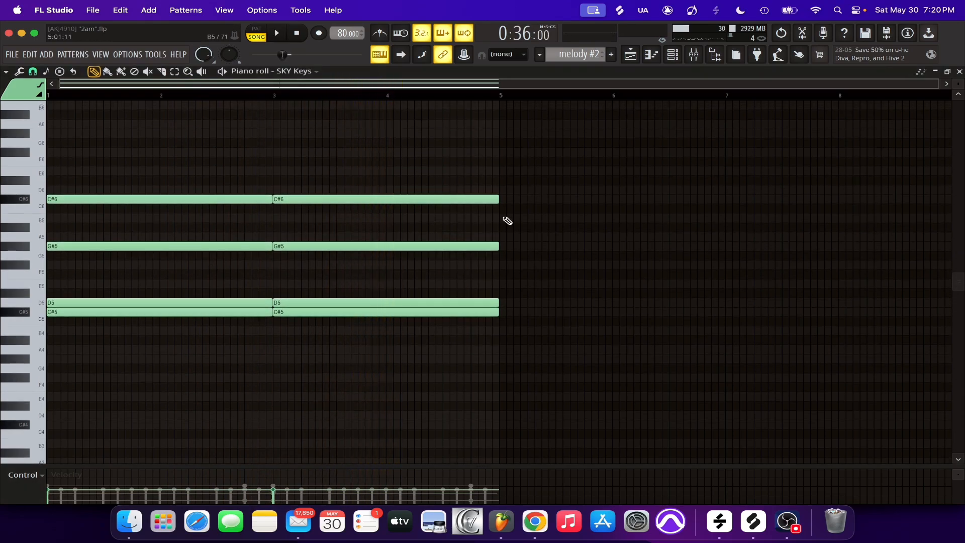
Draw short staggered C#5, E5 and G#5 test notes in bar 5 of SKY Keys, then lower the E5 to D5
click(536, 312)
click(544, 284)
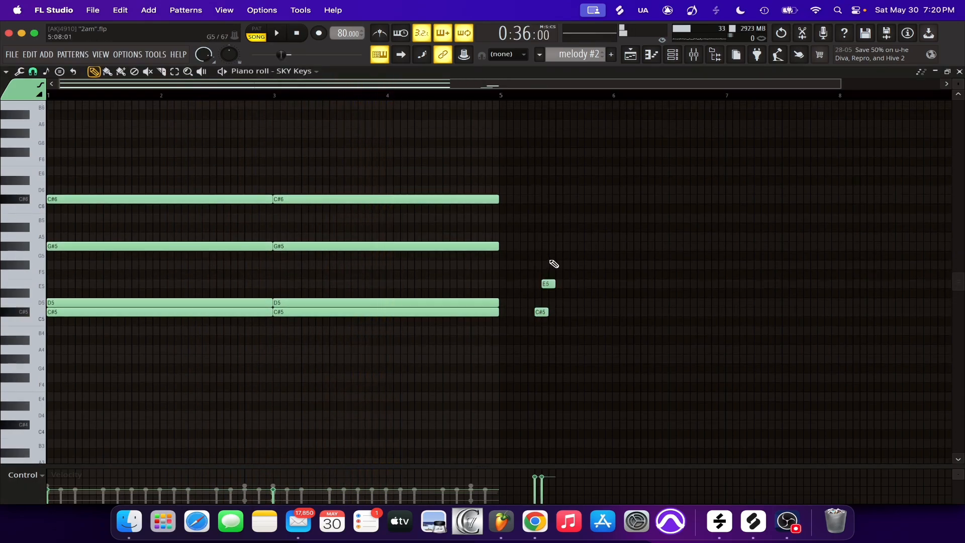
click(551, 247)
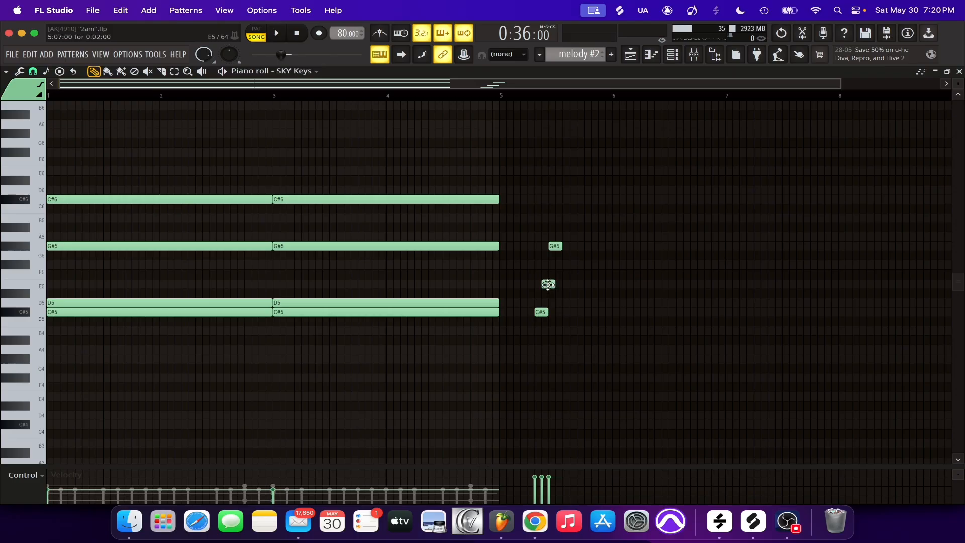
drag(548, 284, 547, 303)
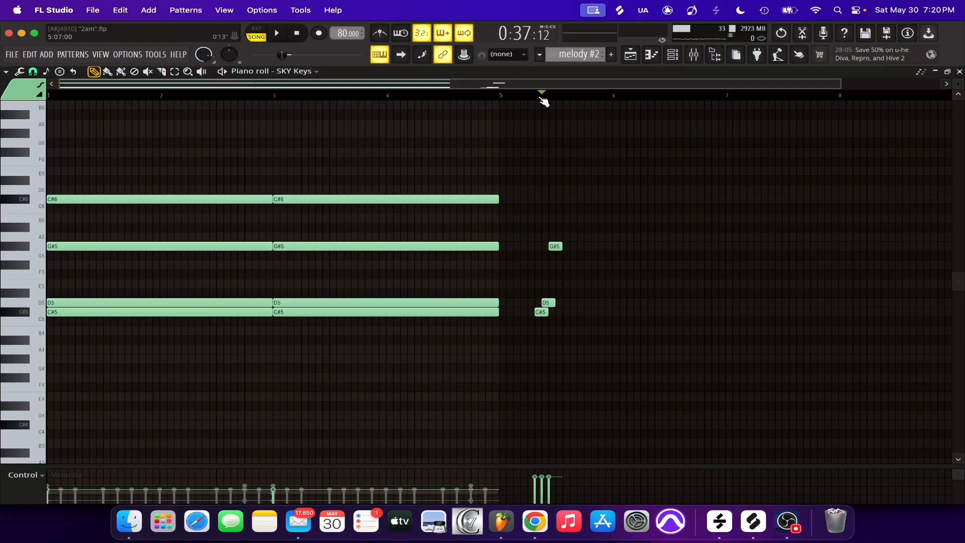
Play back the test notes in bar 5 from a start marker, then delete all three of them
key(space)
key(space)
click(528, 97)
key(space)
key(space)
right_click(556, 247)
right_click(537, 312)
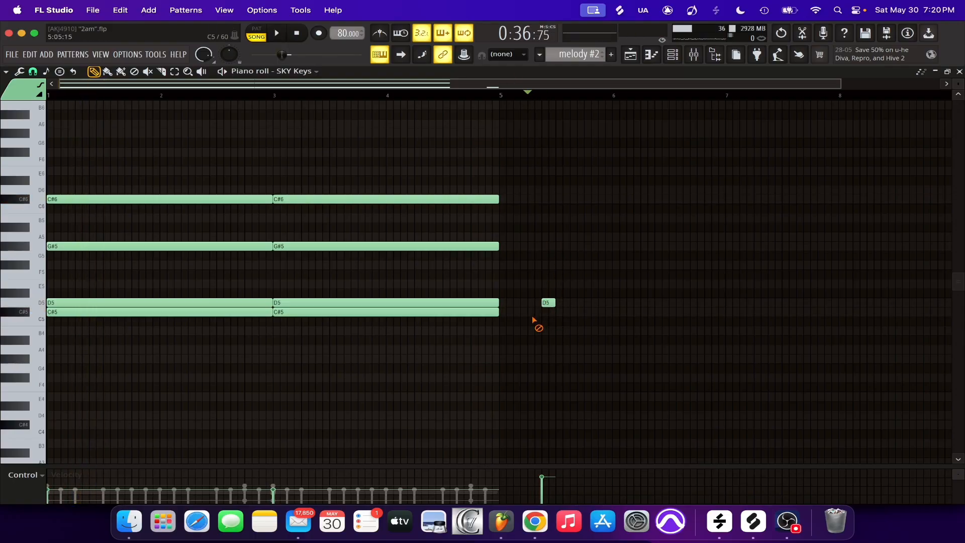
right_click(548, 303)
Raise both D5 notes of the SKY Keys chords to E5 and play back the altered chord
drag(313, 290, 260, 304)
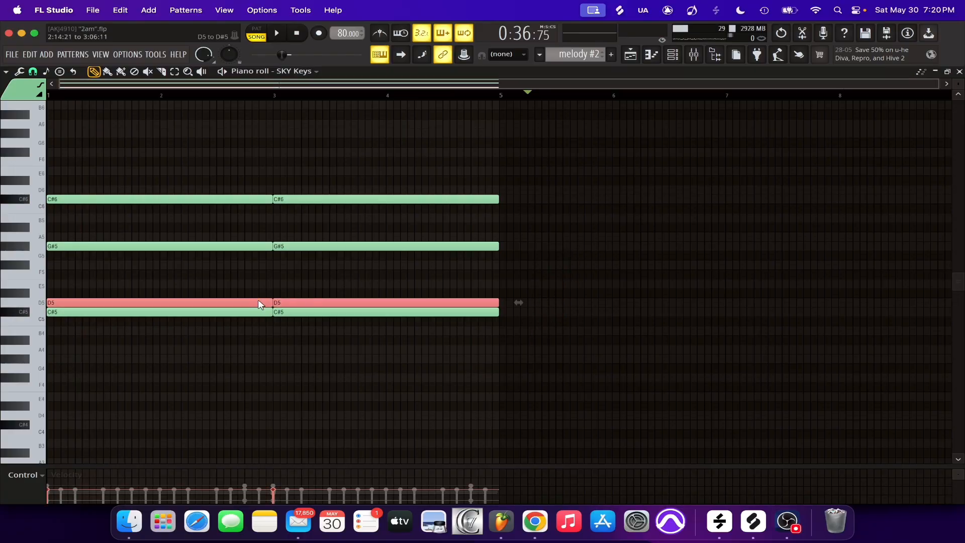
key(Up)
key(Up)
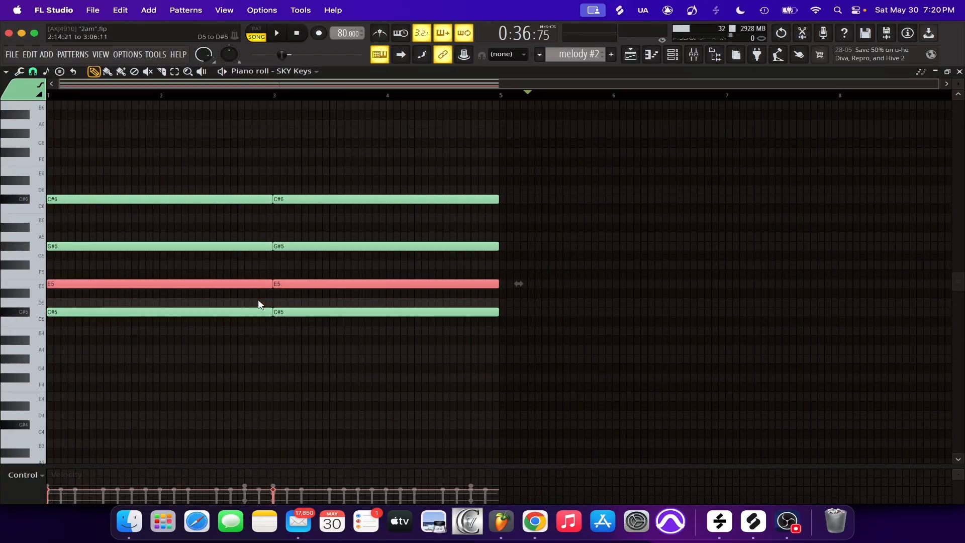
key(space)
key(space)
key(space)
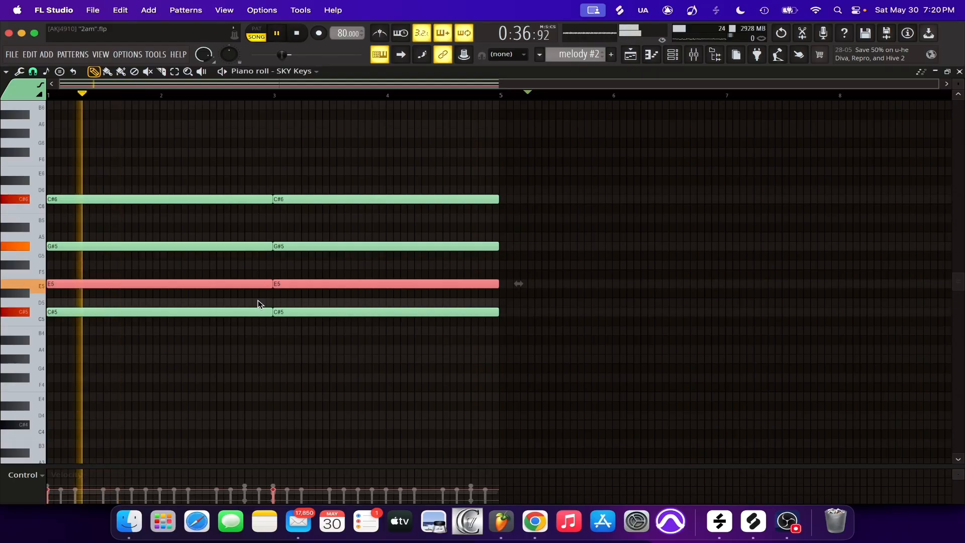
Lower the selected E5 notes back to D5, play the chord for comparison, and deselect the notes
key(space)
key(space)
key(Down)
key(Down)
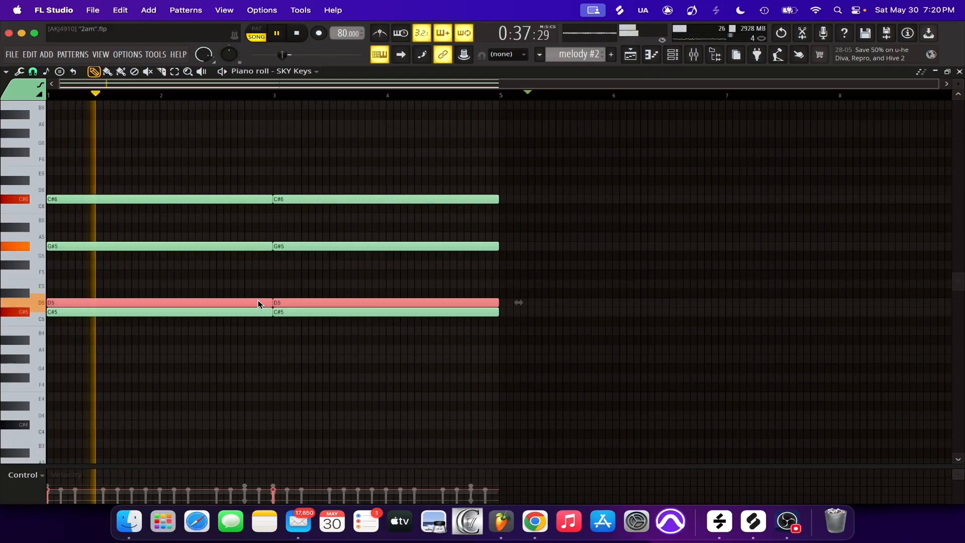
Delete the first C#6 note of SKY Keys to hear the chord without it, then undo the deletion and replay
key(space)
key(super+d)
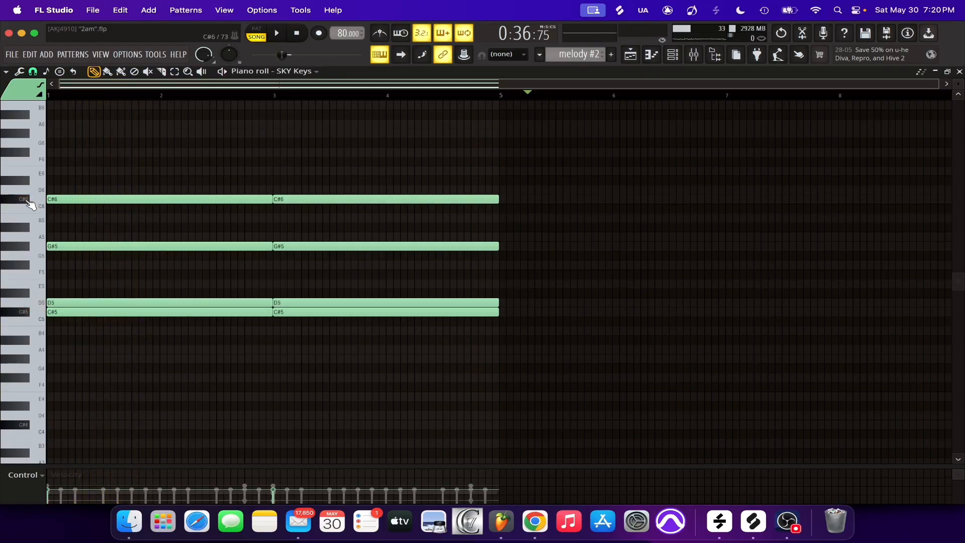
right_click(85, 200)
key(space)
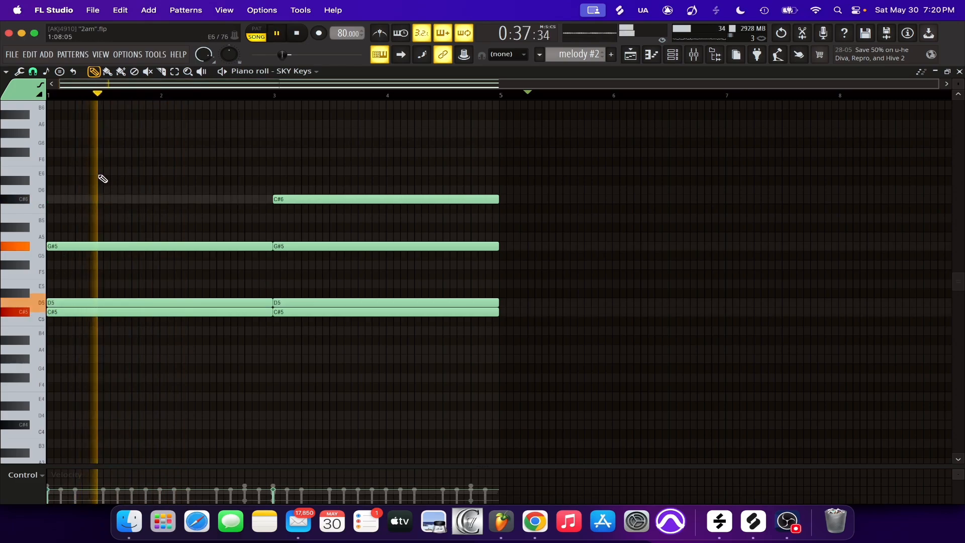
key(super+z)
key(space)
key(space)
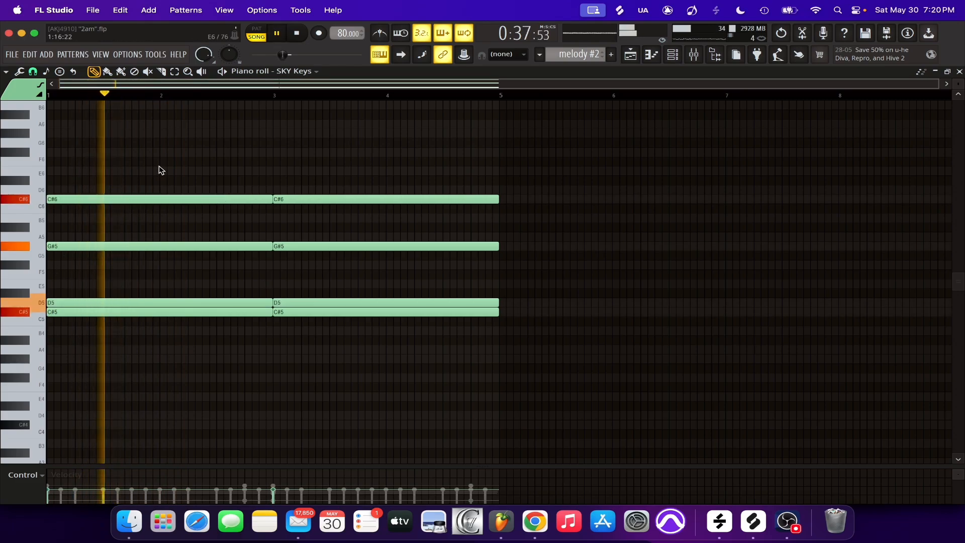
Return to the Channel rack, mute the SKY Keys channel and unmute SKY Keys #2
click(959, 71)
key(space)
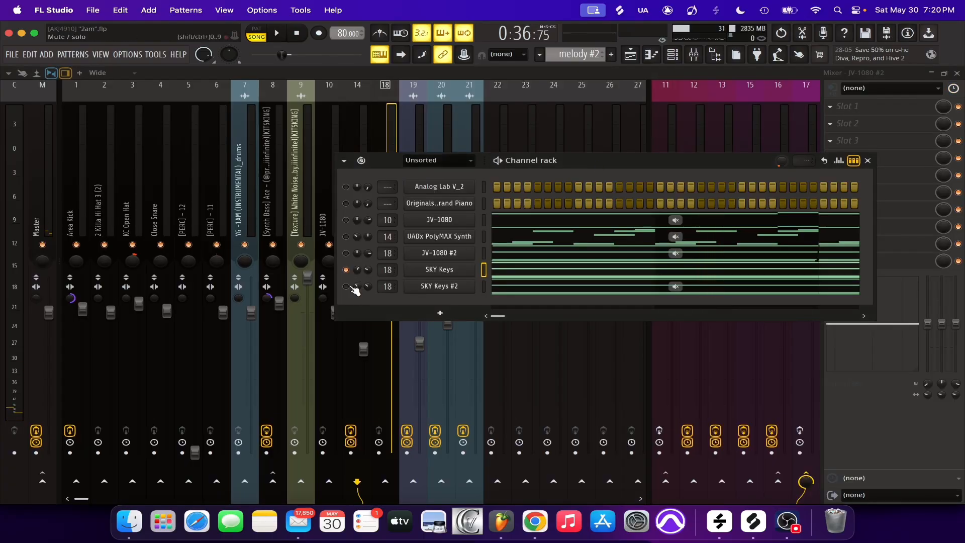
click(346, 270)
click(346, 286)
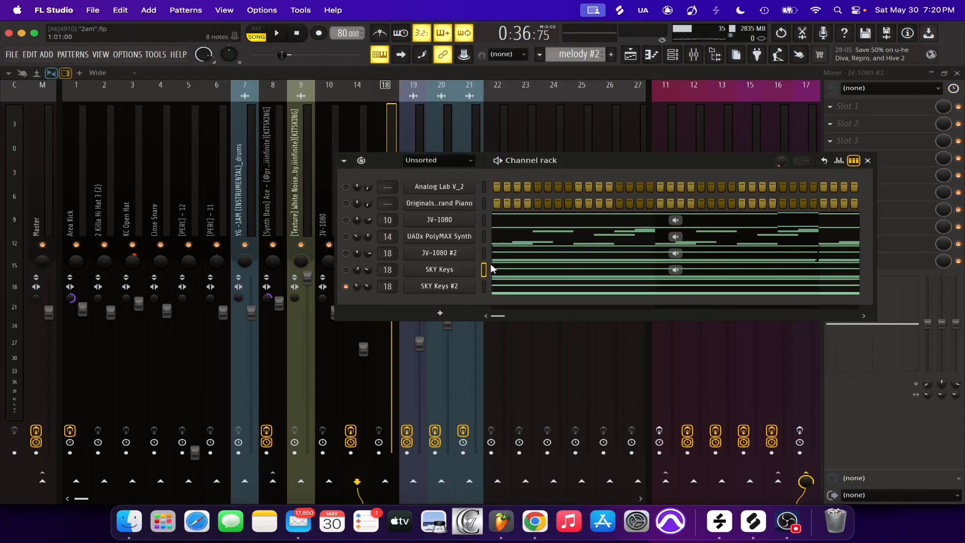
Play the SKY Keys #2 part and examine its chord notes in the Piano roll
click(508, 287)
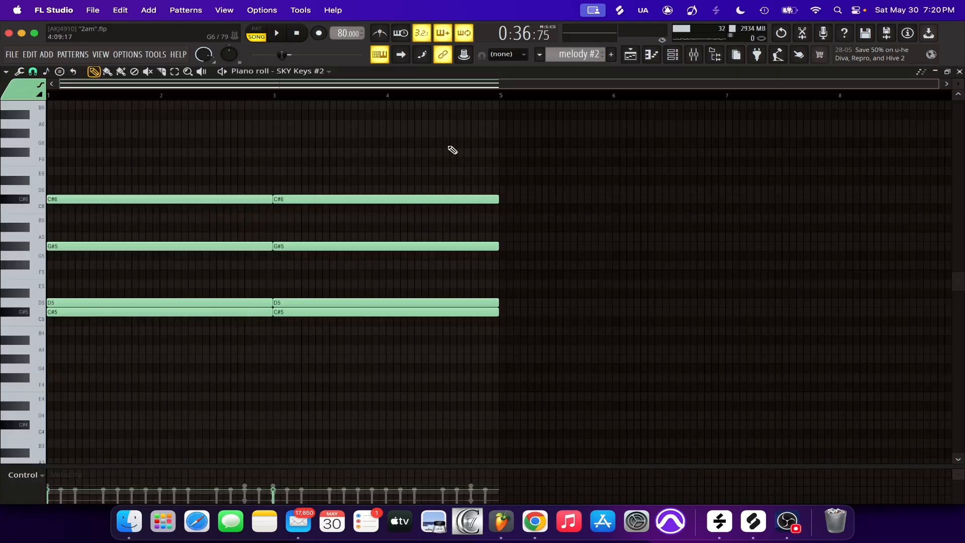
key(space)
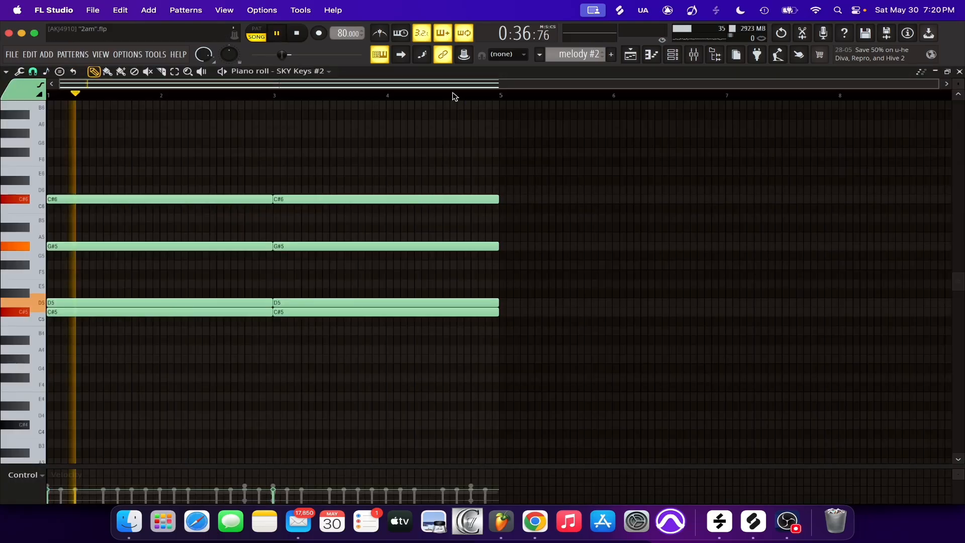
key(space)
key(space)
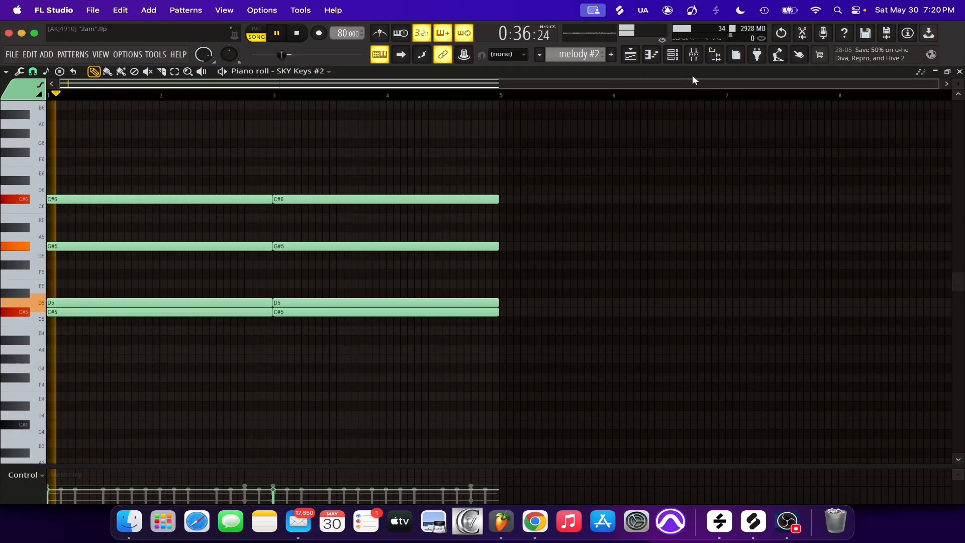
Inspect the preset and settings of the SKY Keys #2 instrument during playback, then close its window
click(672, 56)
click(428, 288)
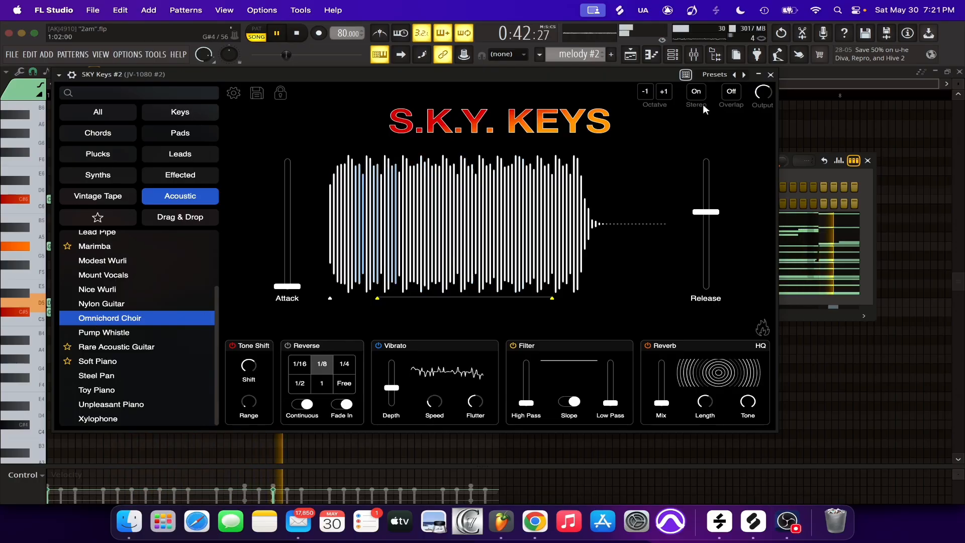
click(771, 75)
click(868, 161)
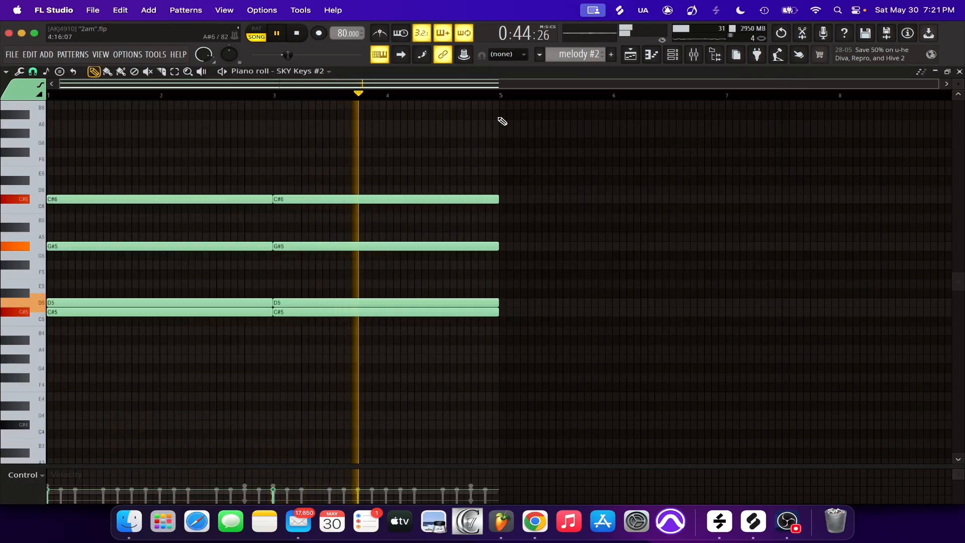
Stop playback and unmute all the muted melody channels in the Channel rack, including SKY Keys, JV-1080 and UADx PolyMAX Synth
click(672, 55)
key(space)
click(346, 270)
click(346, 253)
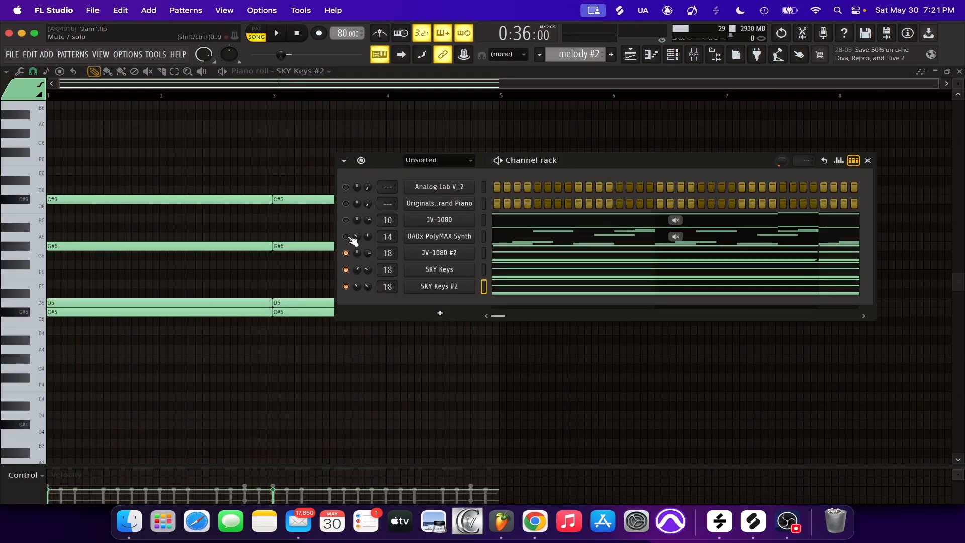
click(345, 237)
click(346, 220)
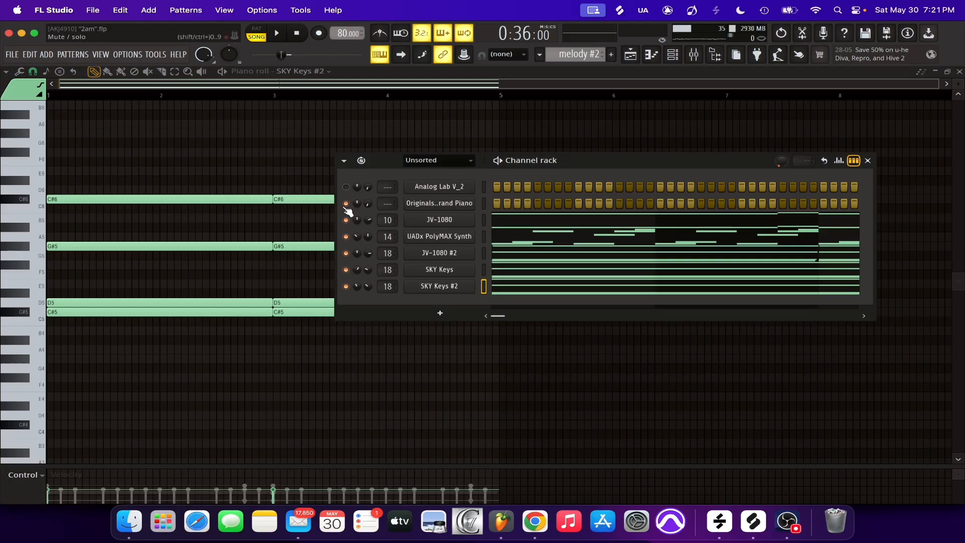
Play all the melody layers together and watch their levels in the Mixer
key(space)
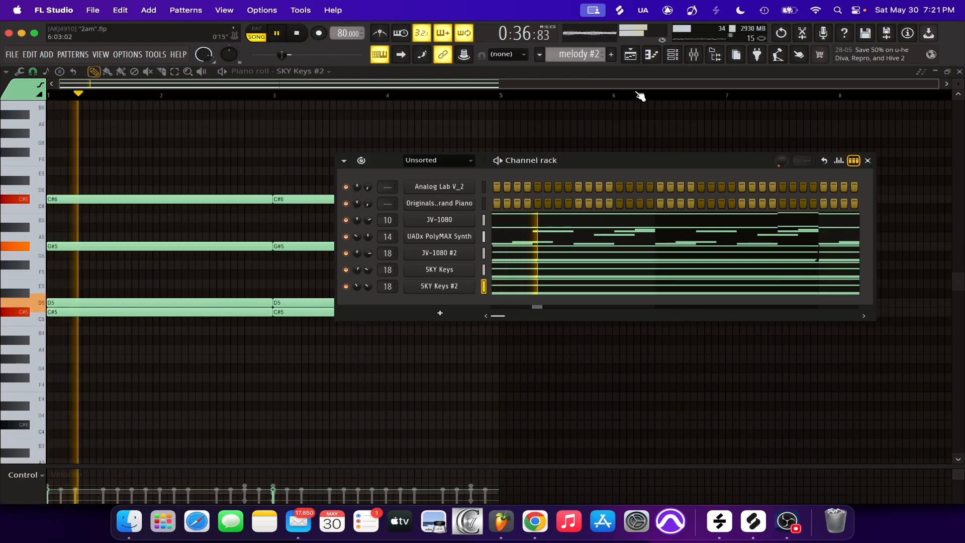
click(693, 56)
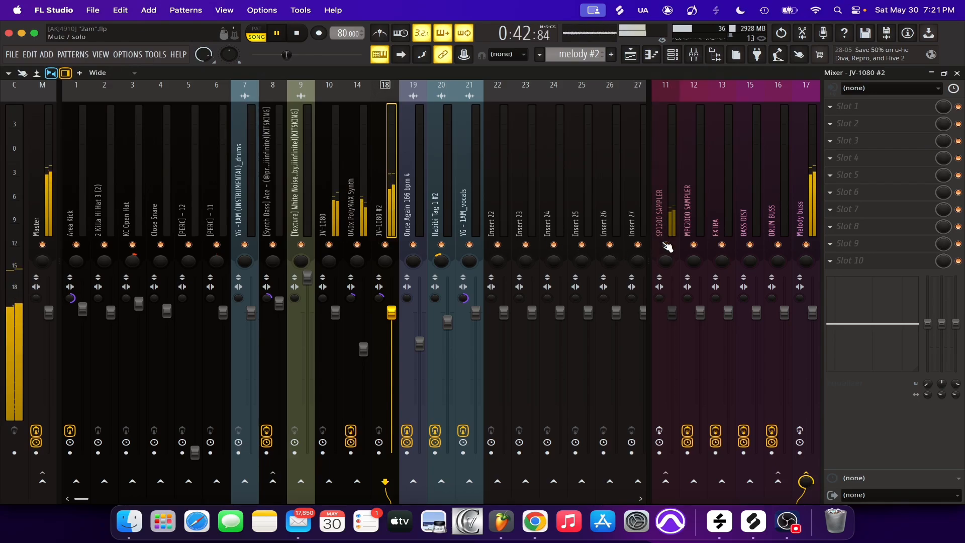
key(space)
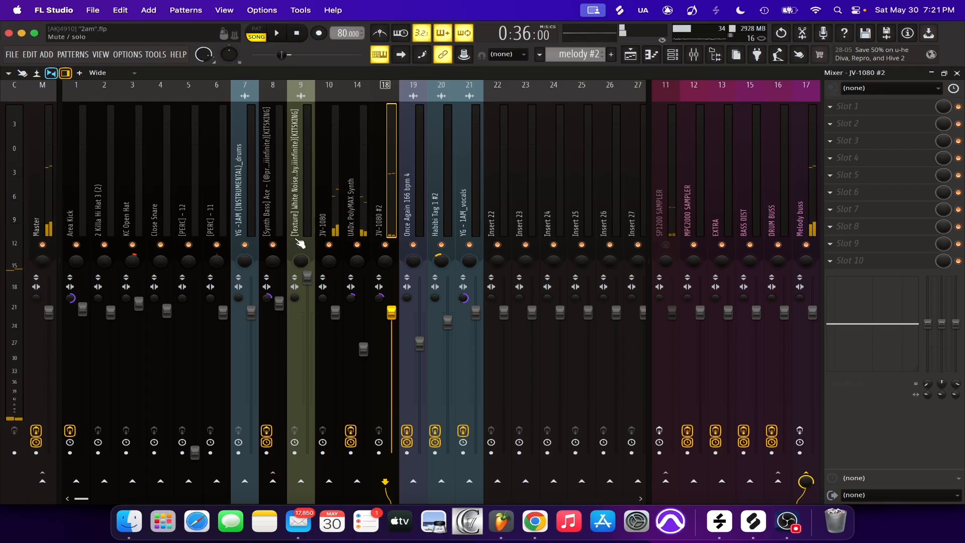
Examine the Fruity Parametric EQ 2 curve on the UADx PolyMAX Synth mixer track, both stopped and during playback
click(359, 212)
click(332, 212)
click(346, 216)
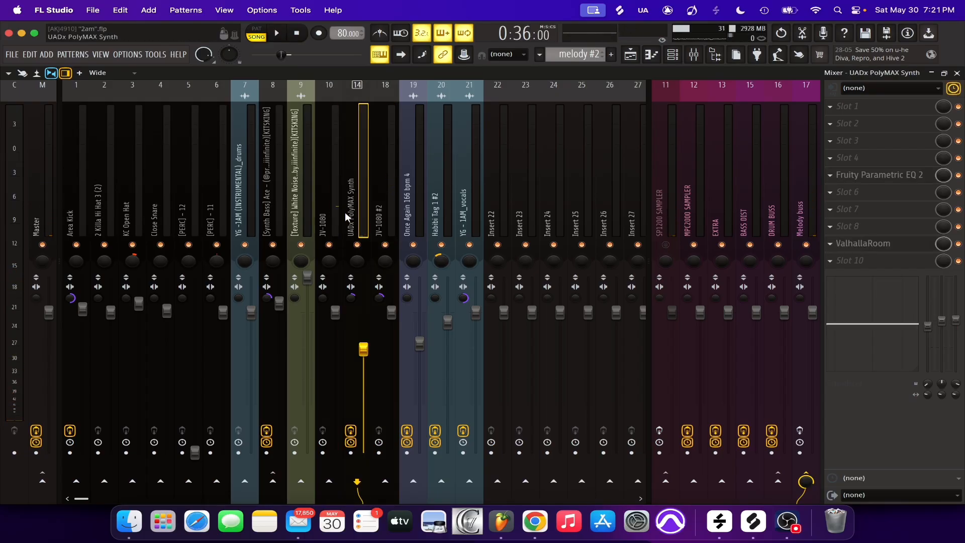
click(879, 180)
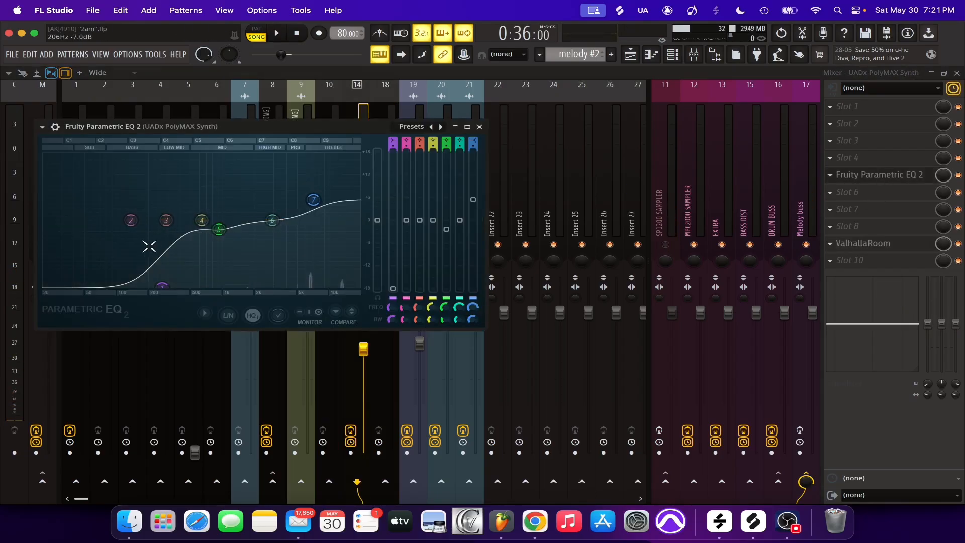
click(480, 127)
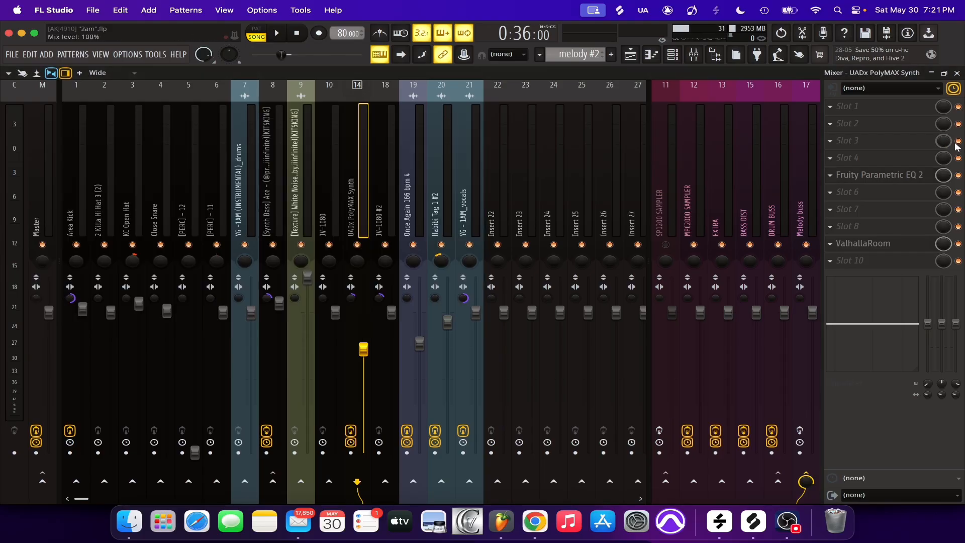
key(space)
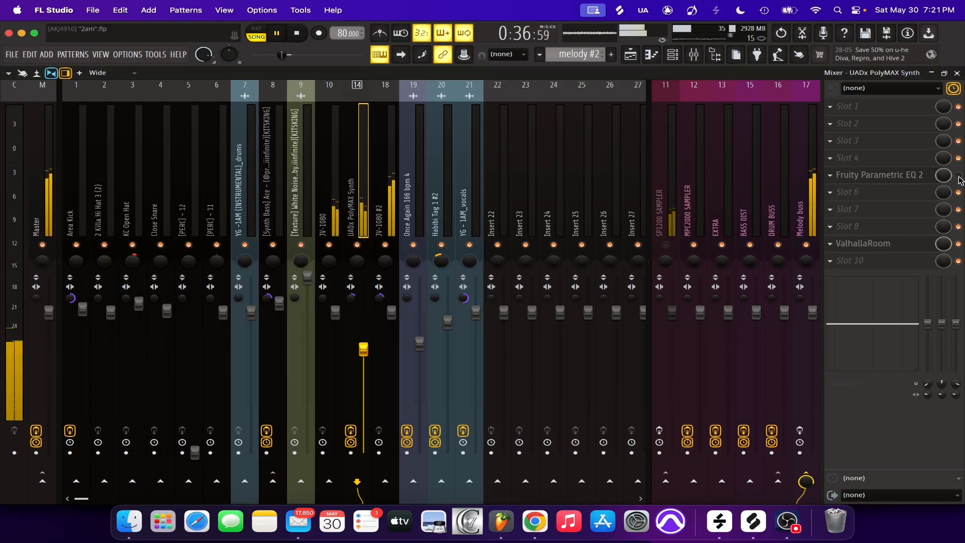
click(911, 182)
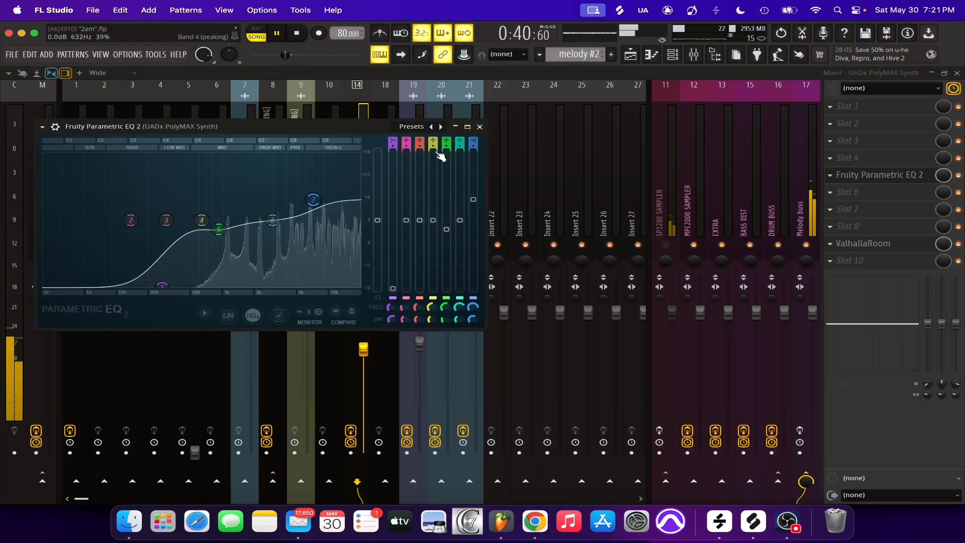
click(480, 127)
Stop playback, inspect the ValhallaRoom reverb settings on the UADx PolyMAX Synth track, and close the plugin
key(space)
click(869, 243)
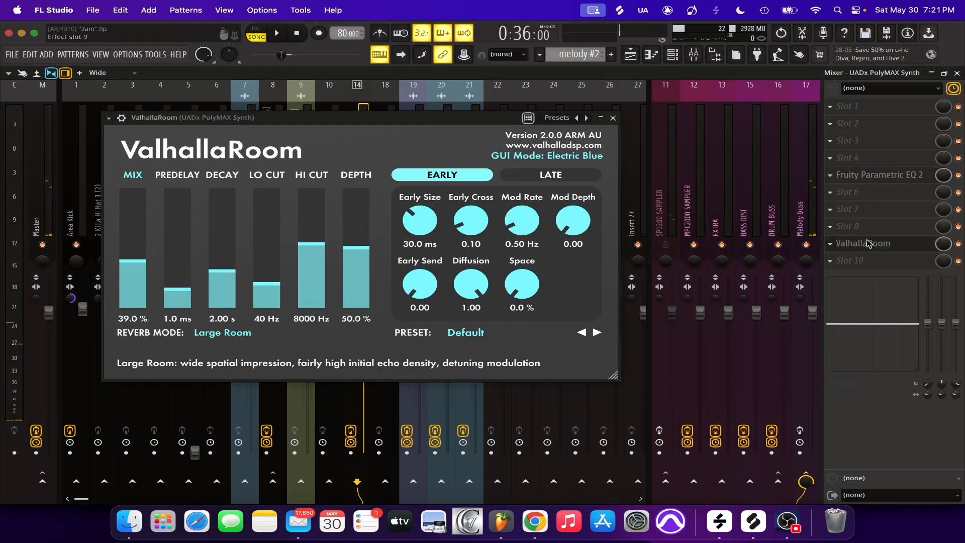
click(613, 119)
On the Melody buss, examine the Ghz Vulf Compressor 3 and Fruity Parametric EQ 2 settings, and switch SP950 and the EQ back on
click(799, 216)
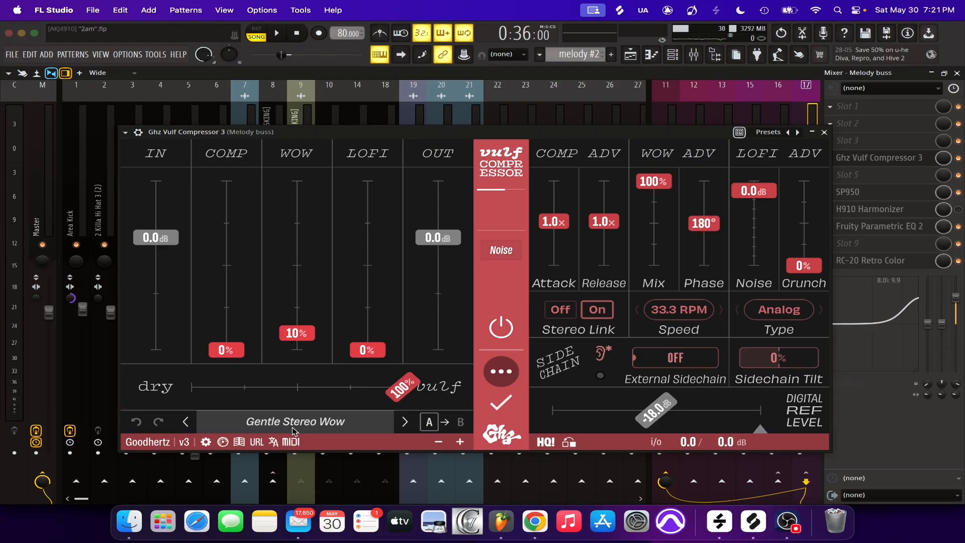
click(825, 133)
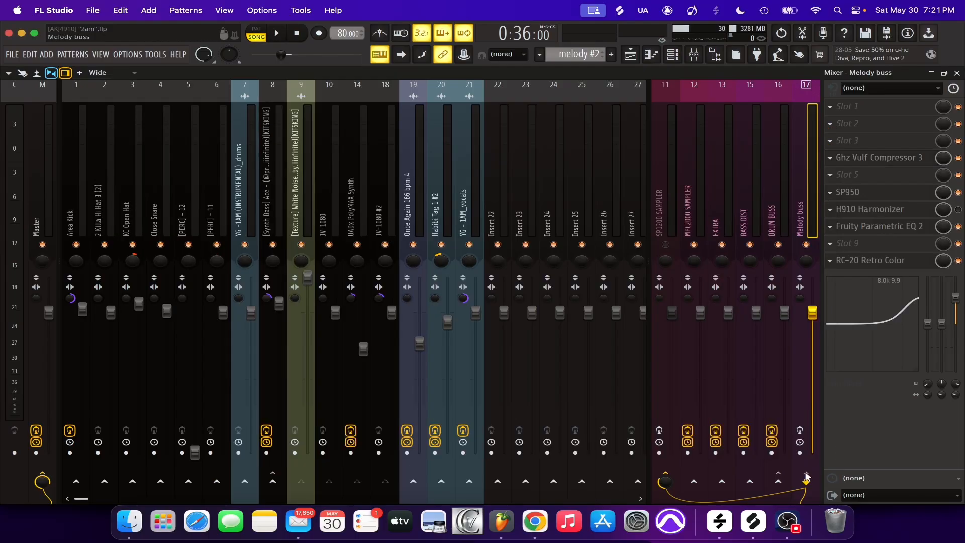
click(897, 193)
click(880, 226)
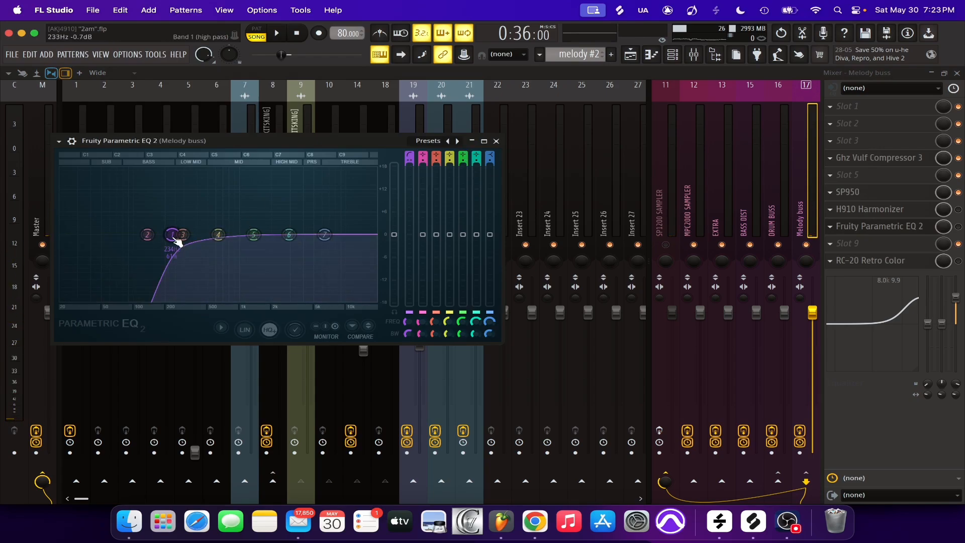
click(496, 142)
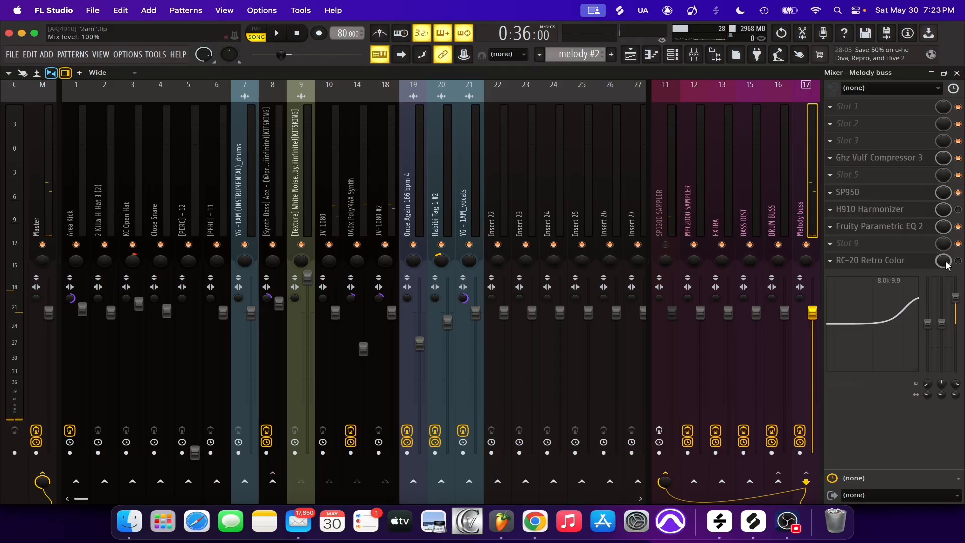
Re-enable RC-20 Retro Color on the Melody buss and play the melody through the effect chain
click(900, 261)
key(space)
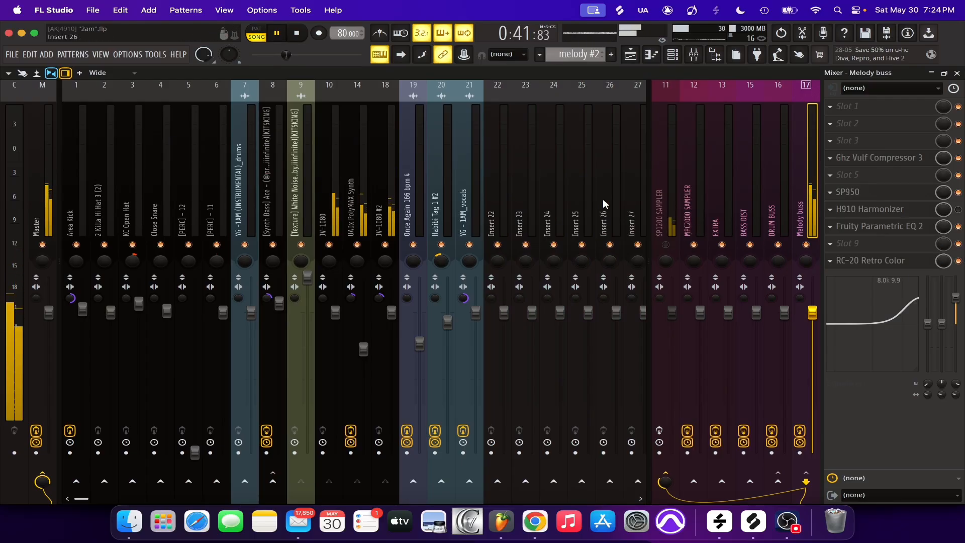
key(space)
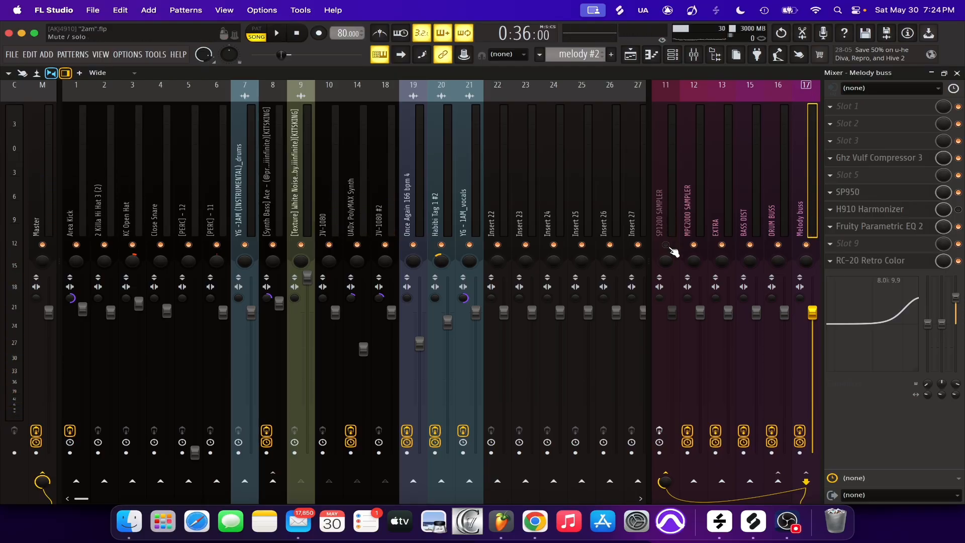
Unmute the SP1200 SAMPLER mixer track, play the melody with it, and close the Mixer
click(673, 217)
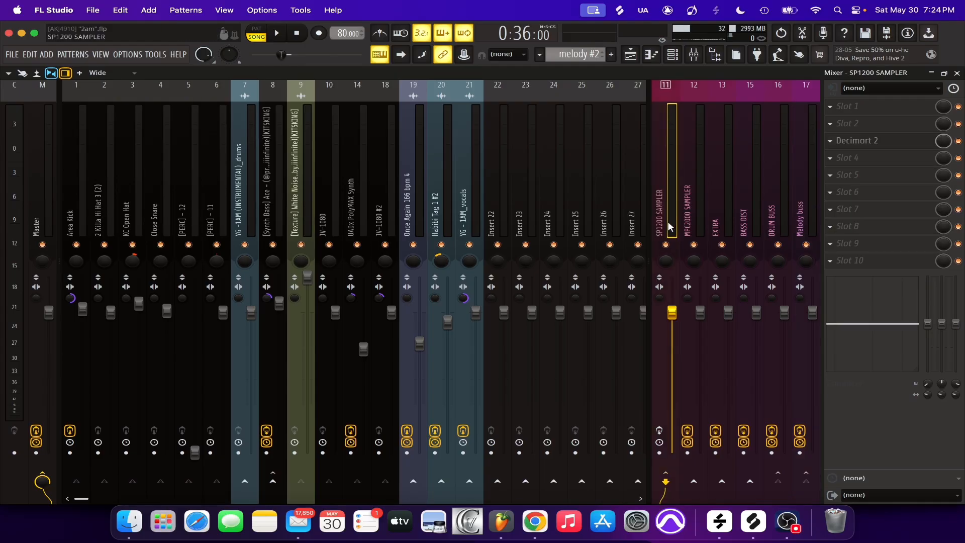
key(space)
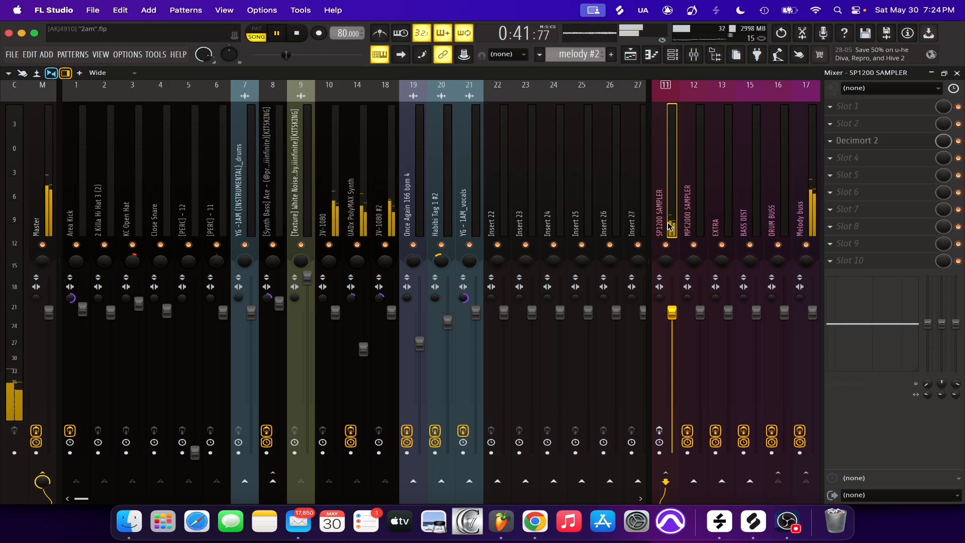
click(958, 74)
Solo Track 4 in the Playlist and play its DJ Scratching Loop clips from bar 13
click(440, 253)
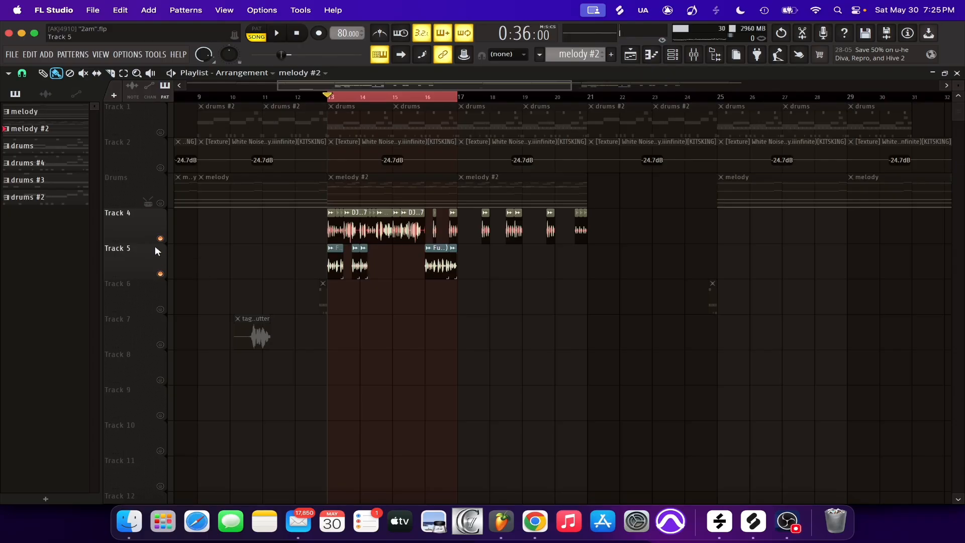
right_click(160, 238)
scroll(334, 100, up, 6)
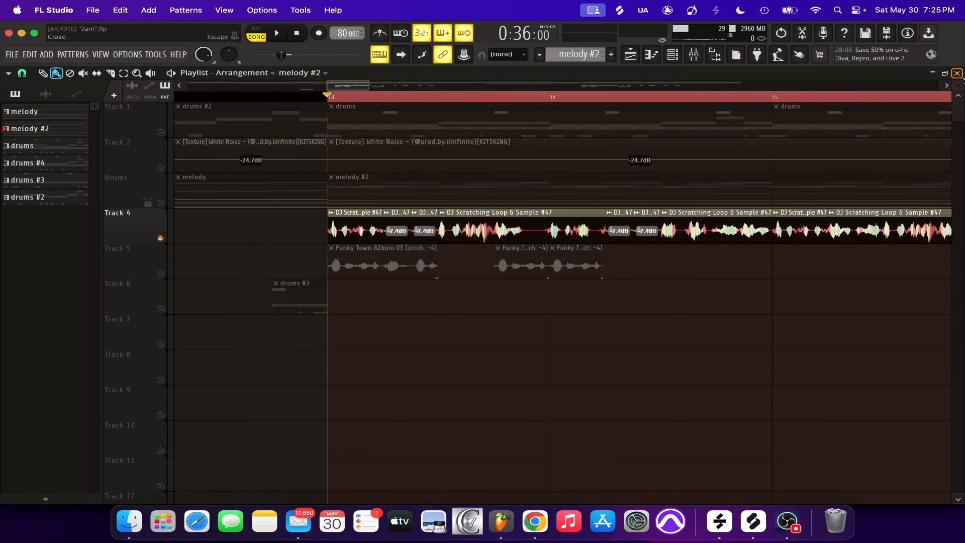
drag(963, 88, 962, 101)
scroll(468, 98, down, 2)
key(space)
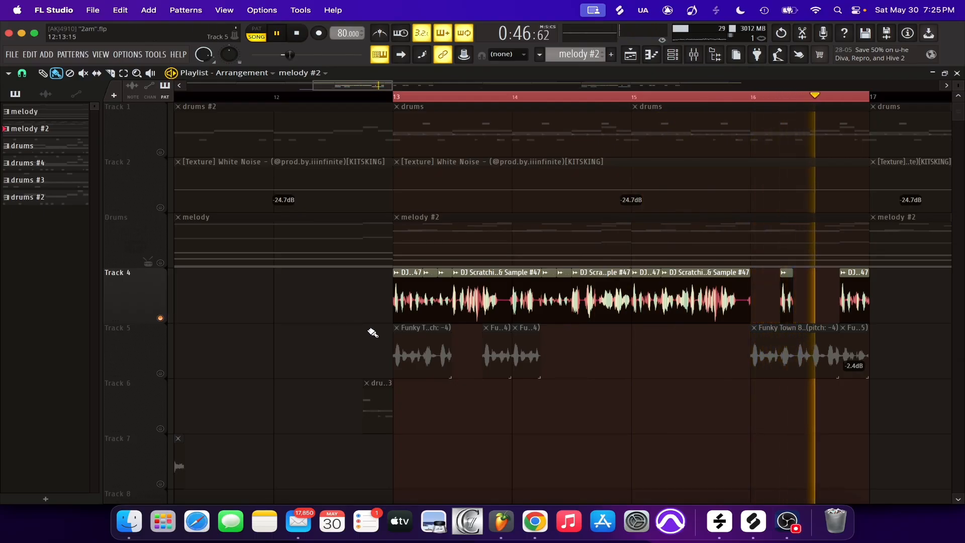
key(space)
Inspect the UADx Ampex ATR-102, RC-20 Retro Color, SP950 and second-to-last EQ settings on the Once Again 166 bpm 4 mixer track
key(F9)
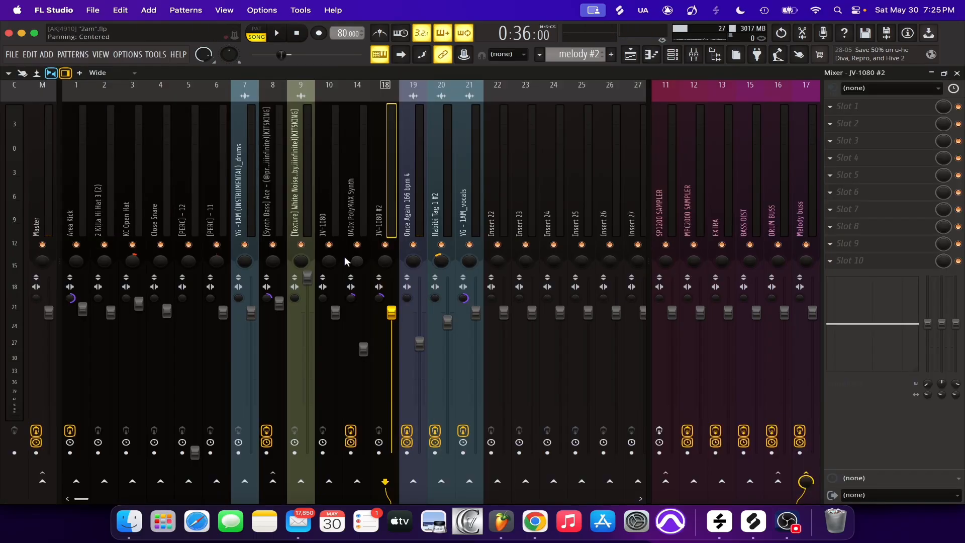
click(409, 205)
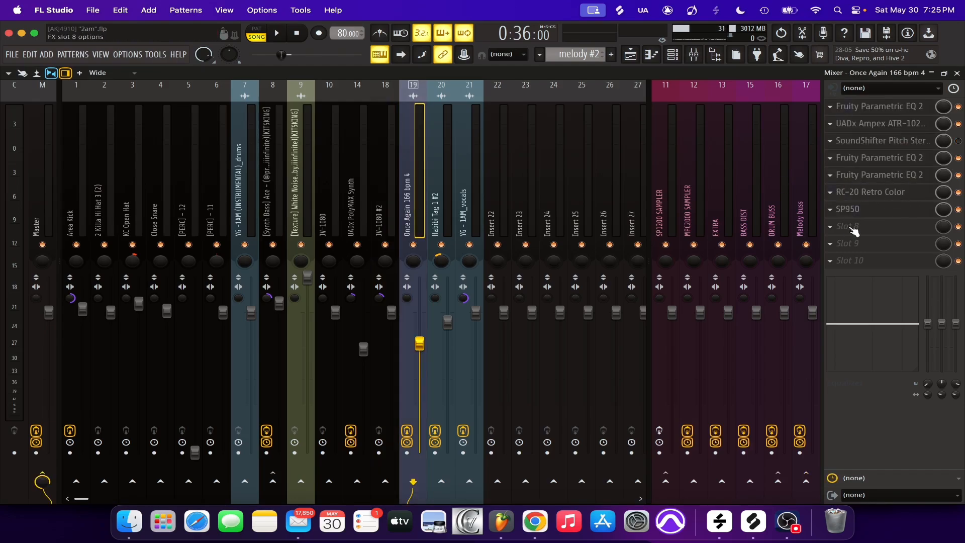
click(883, 125)
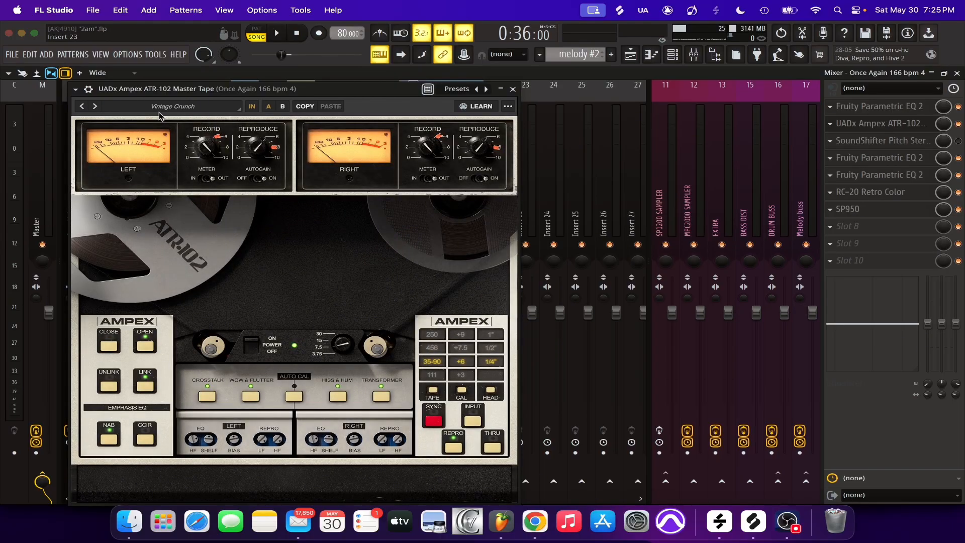
click(900, 192)
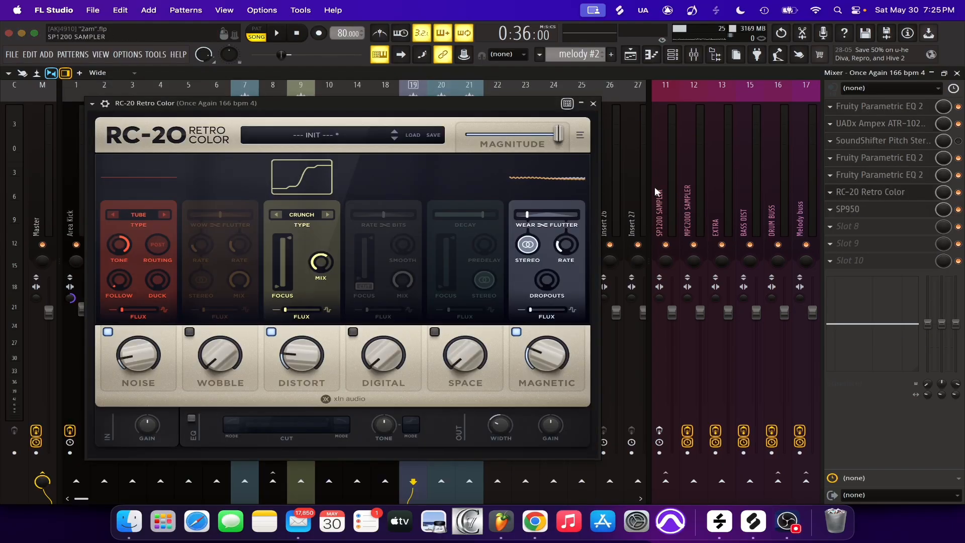
key(Escape)
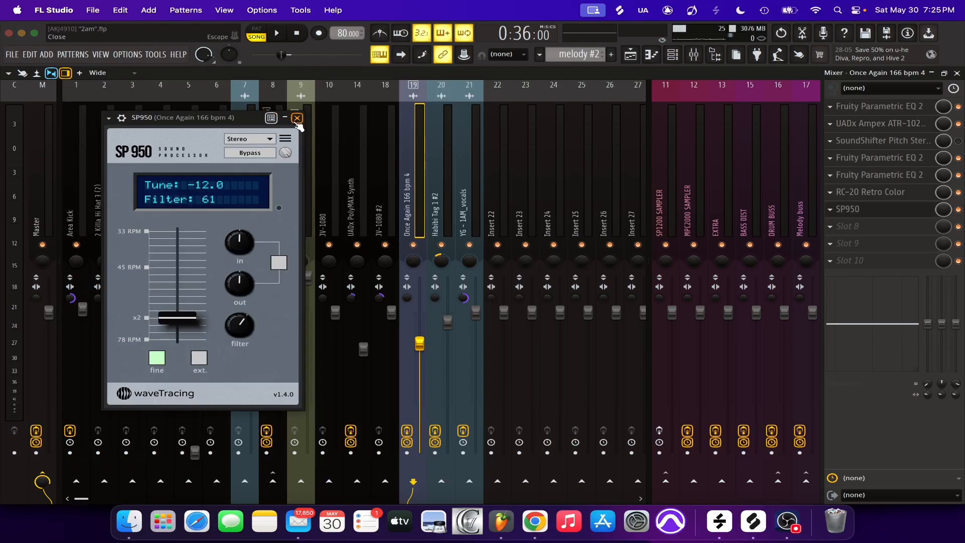
click(297, 118)
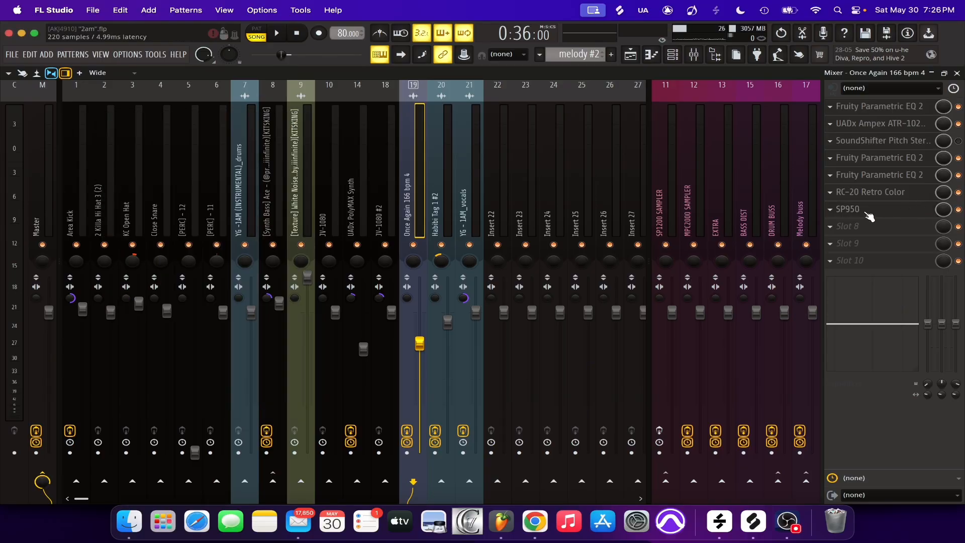
click(877, 175)
click(447, 98)
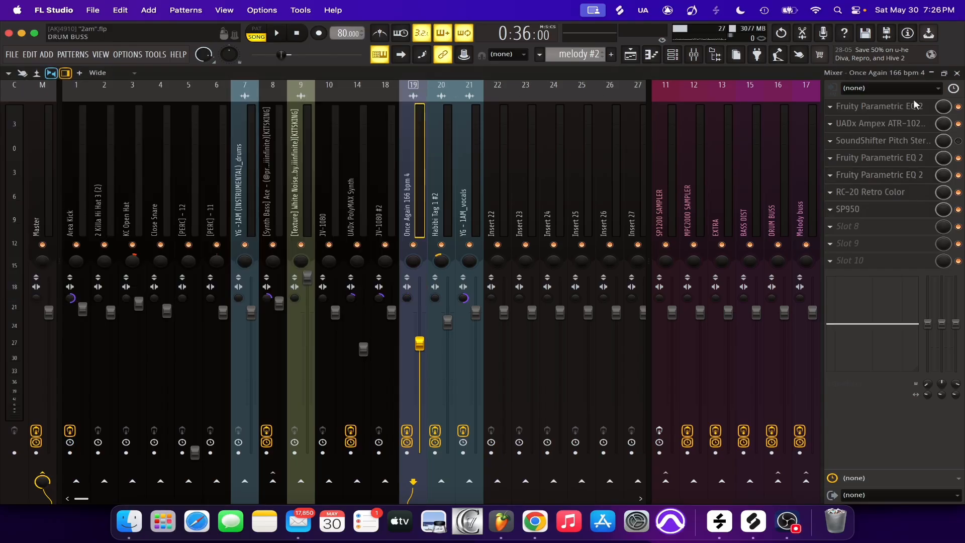
Return to the Playlist and play Track 4 together with the Funky Town clips on Track 5
click(957, 74)
key(space)
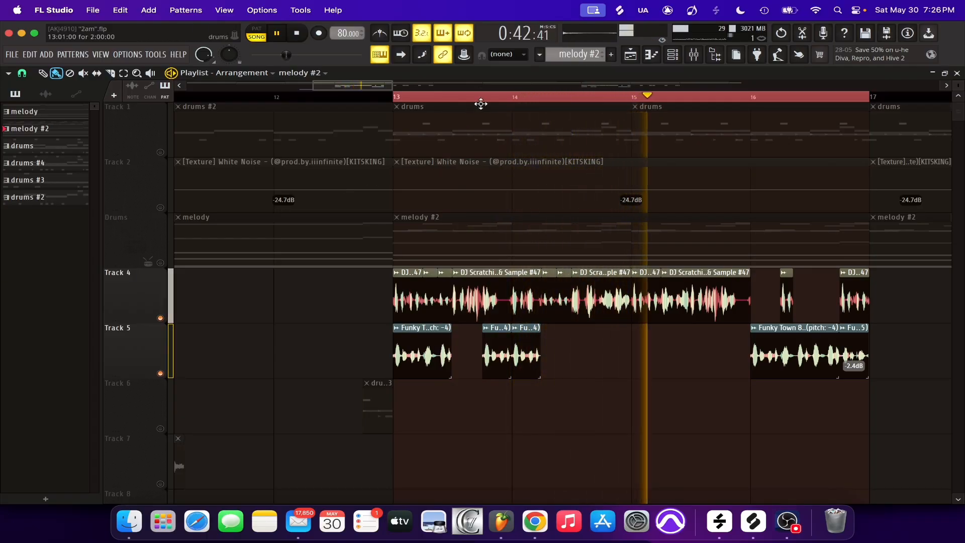
Extend the Playlist time selection to span bars 13 to 21, unmute all tracks and play the full section
scroll(490, 101, down, 8)
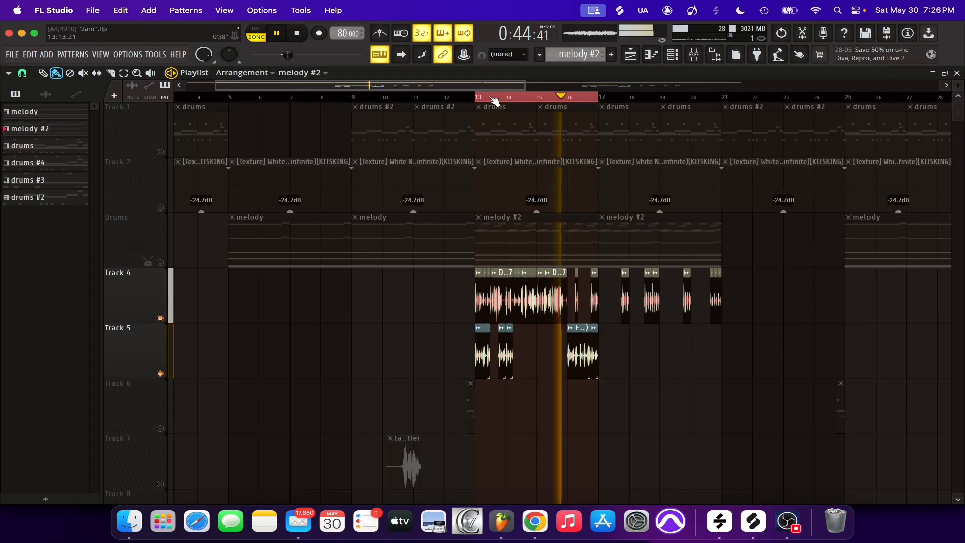
scroll(493, 100, up, 1)
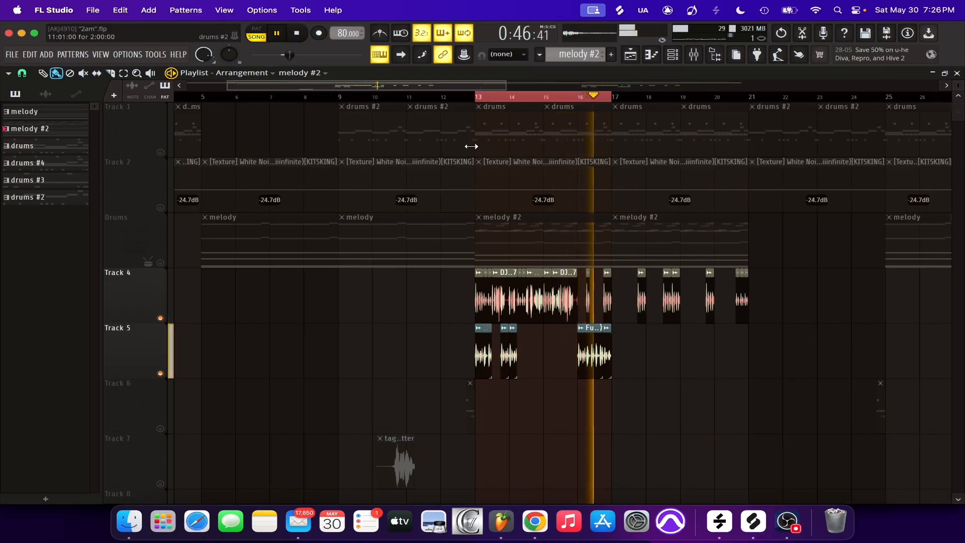
drag(480, 102, 750, 107)
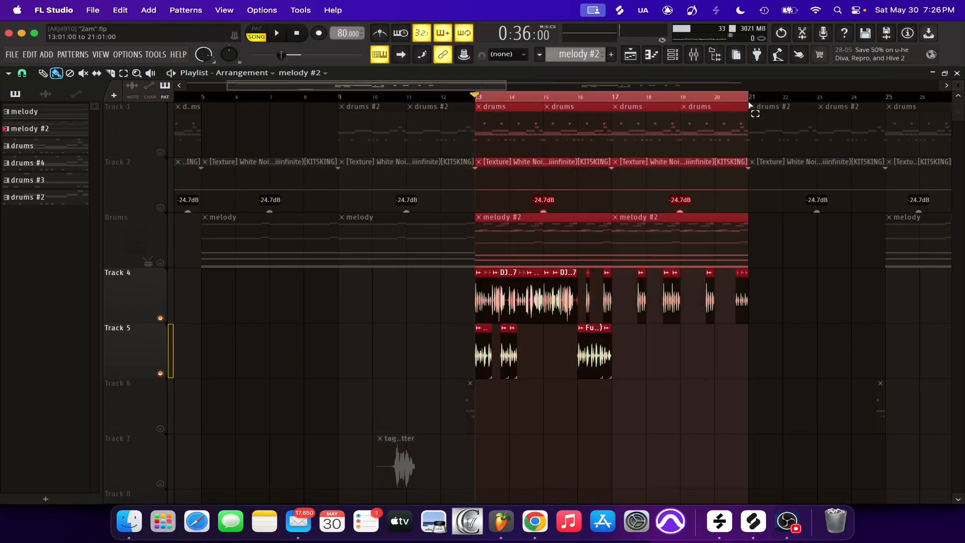
right_click(160, 373)
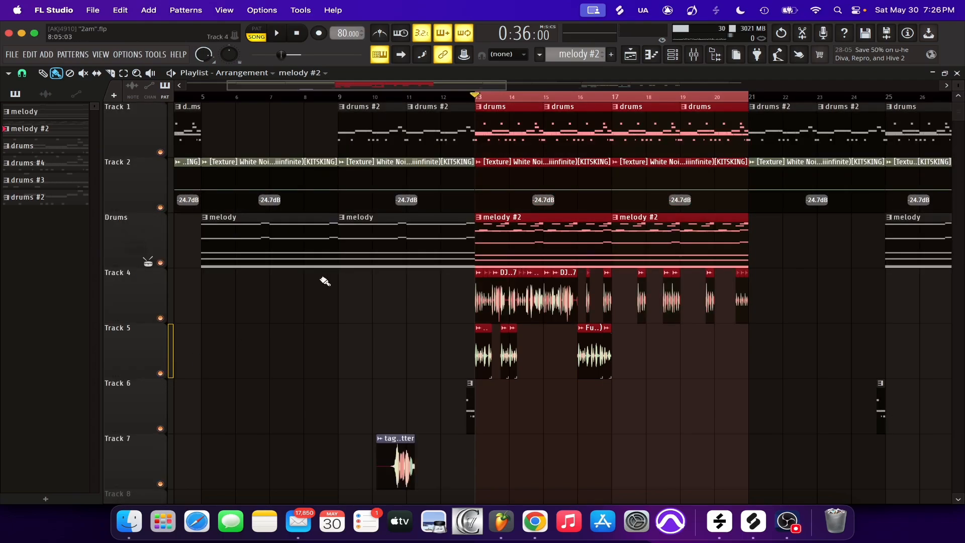
key(space)
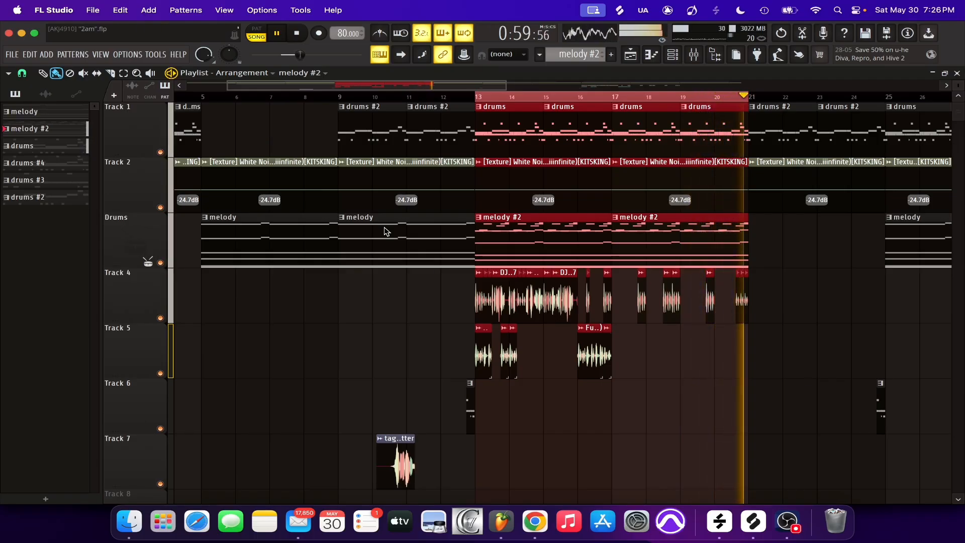
Stop playback and examine the effect chains of the Habibi Tag 1 #2, YG - 1AM_vocals and Once Again 166 bpm 4 mixer tracks
key(space)
scroll(541, 100, down, 4)
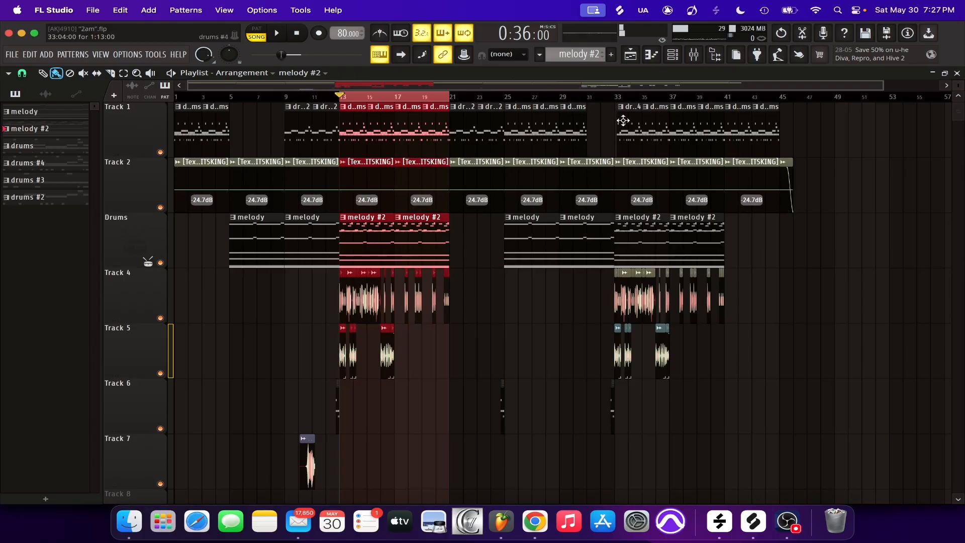
click(694, 57)
click(436, 210)
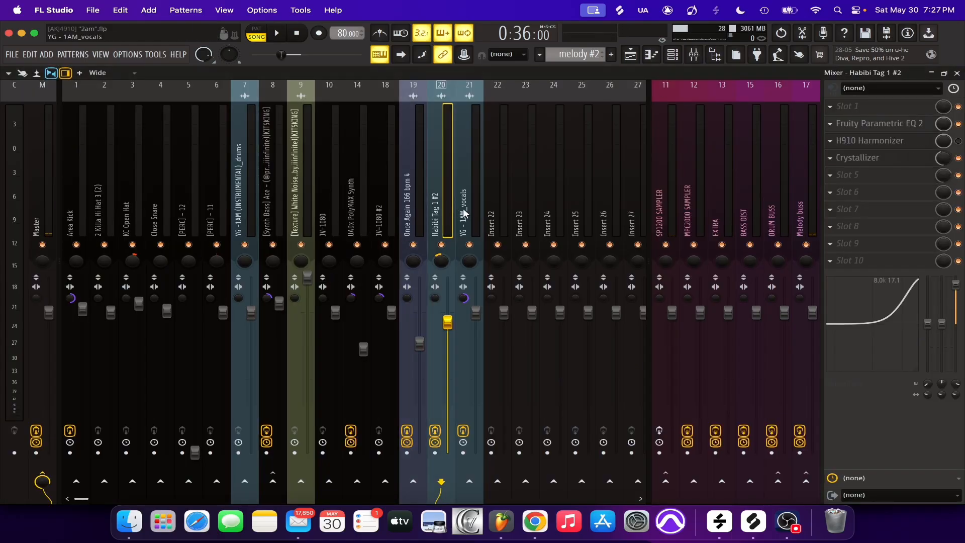
click(463, 215)
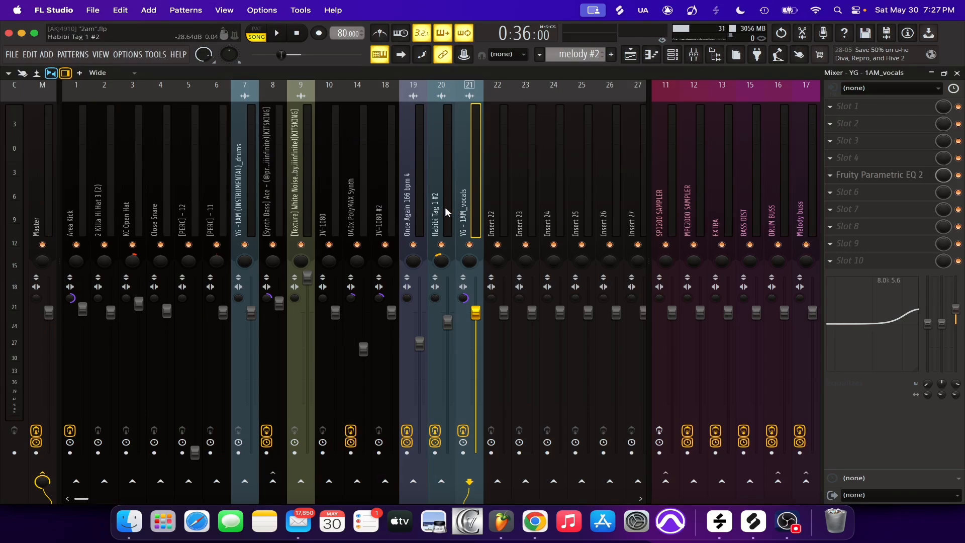
click(417, 189)
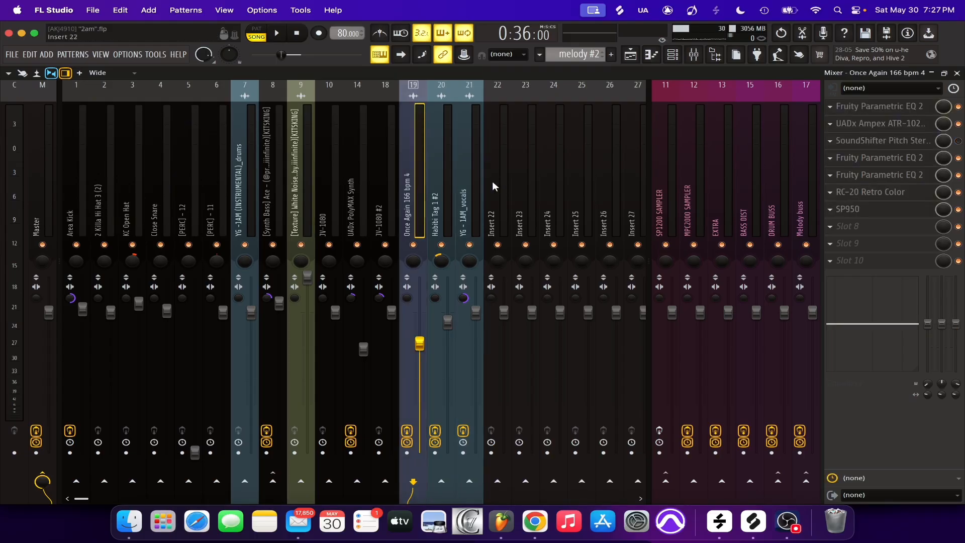
click(448, 192)
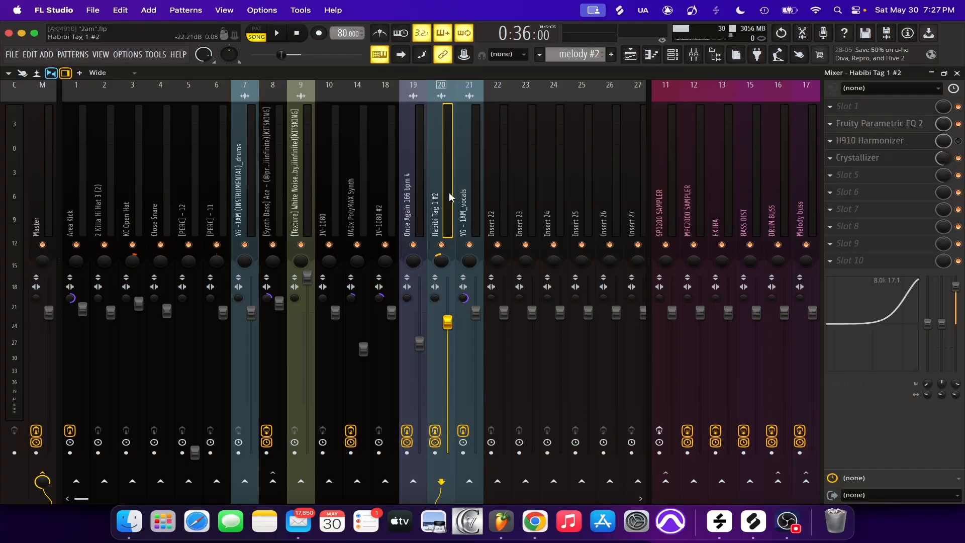
click(416, 197)
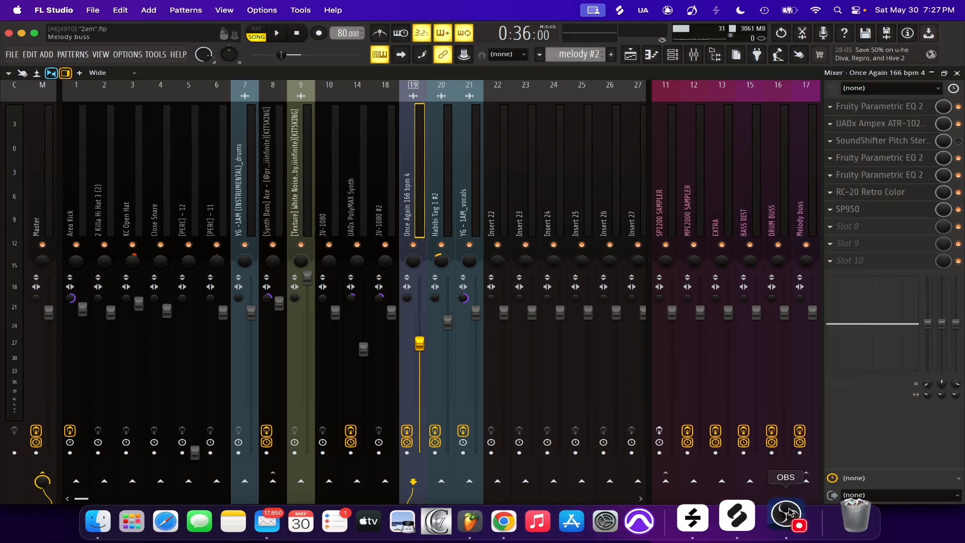